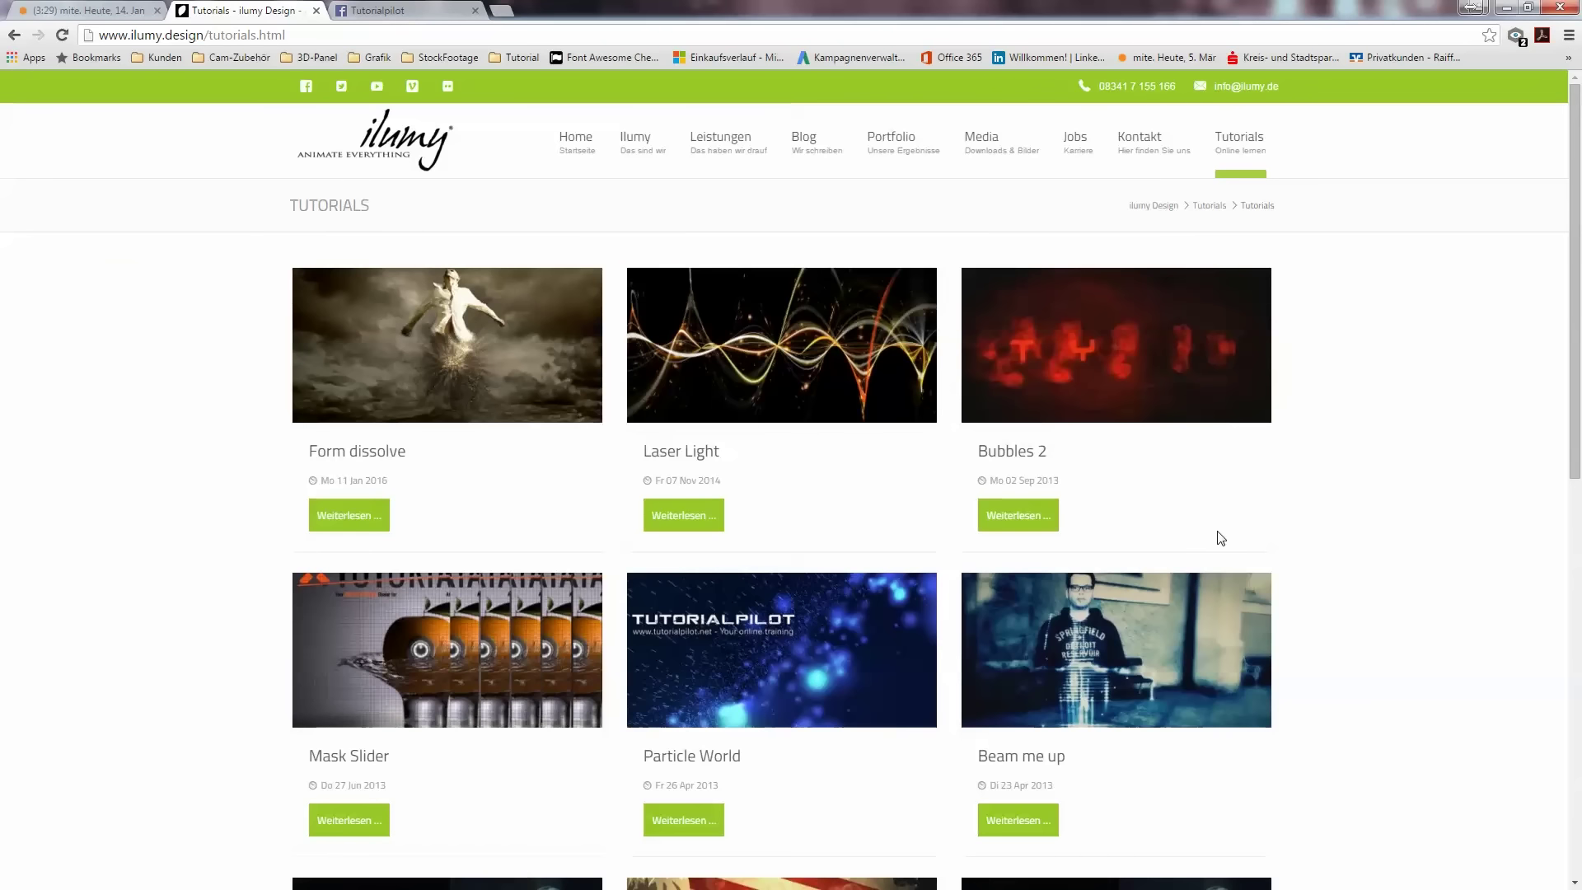
Step: Browse the Form dissolve tutorial details, then go to the ilumy Downloads page
left_click(362, 515)
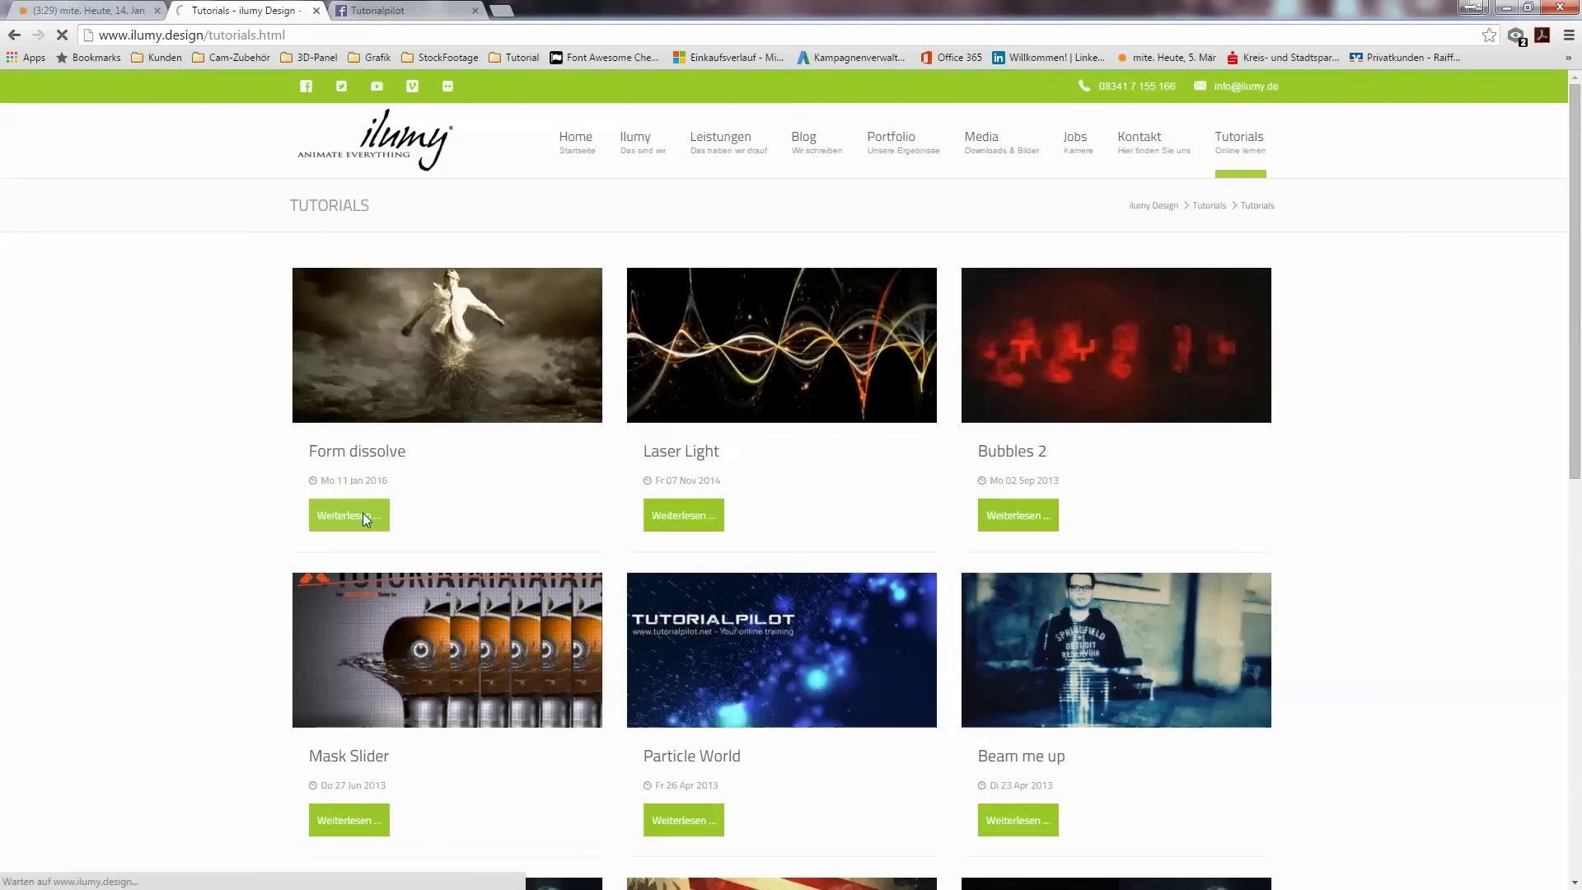
scroll(692, 608, "down", 3)
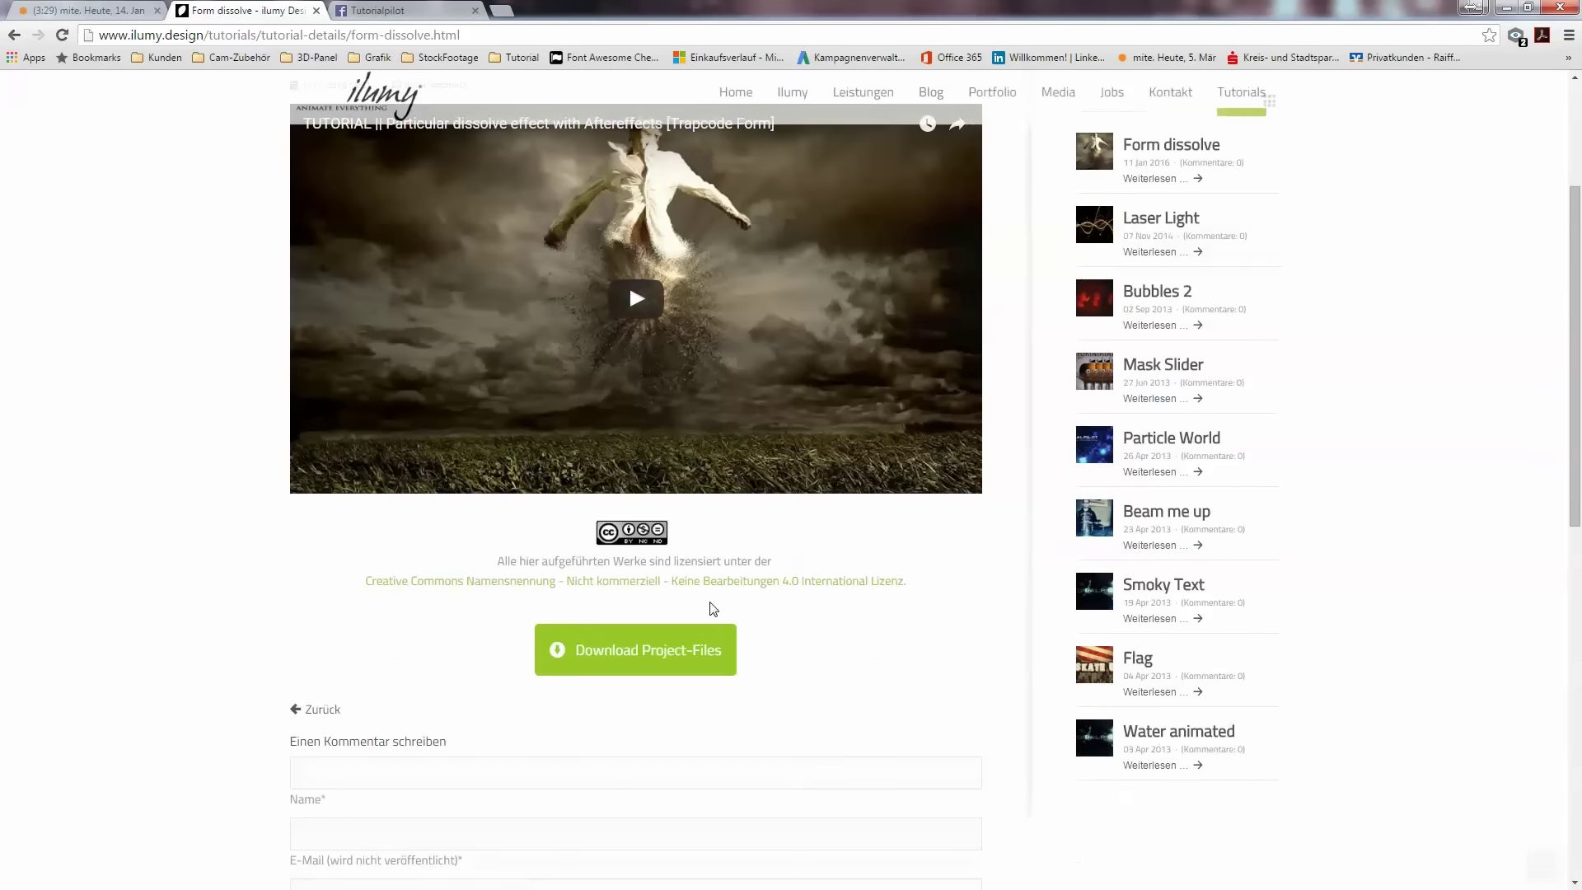
scroll(674, 650, "up", 3)
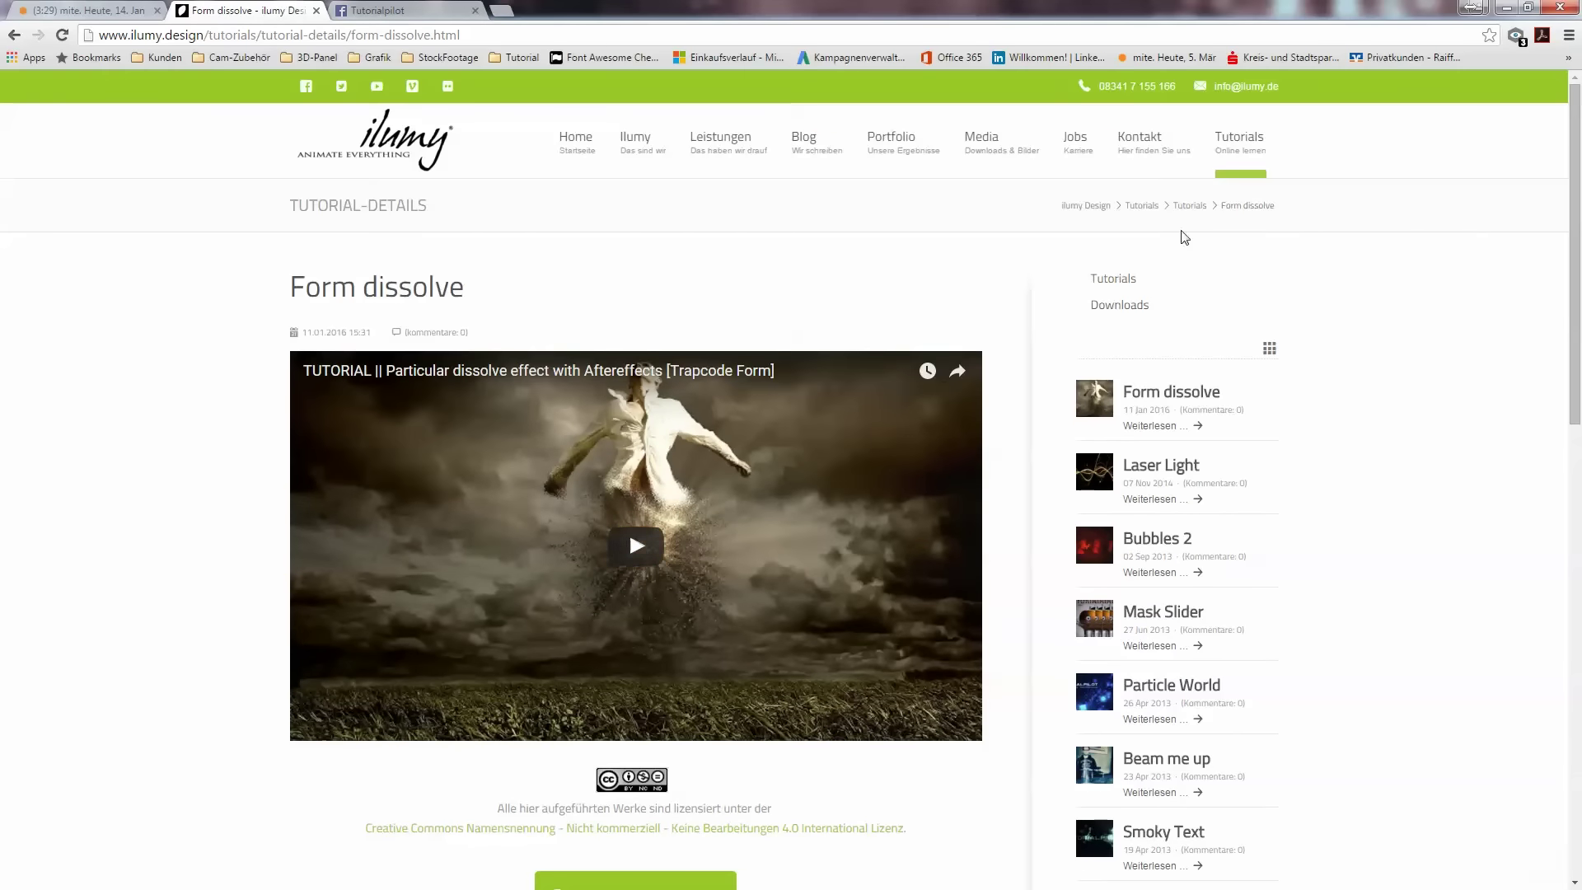
mouse_move(1243, 145)
left_click(1175, 230)
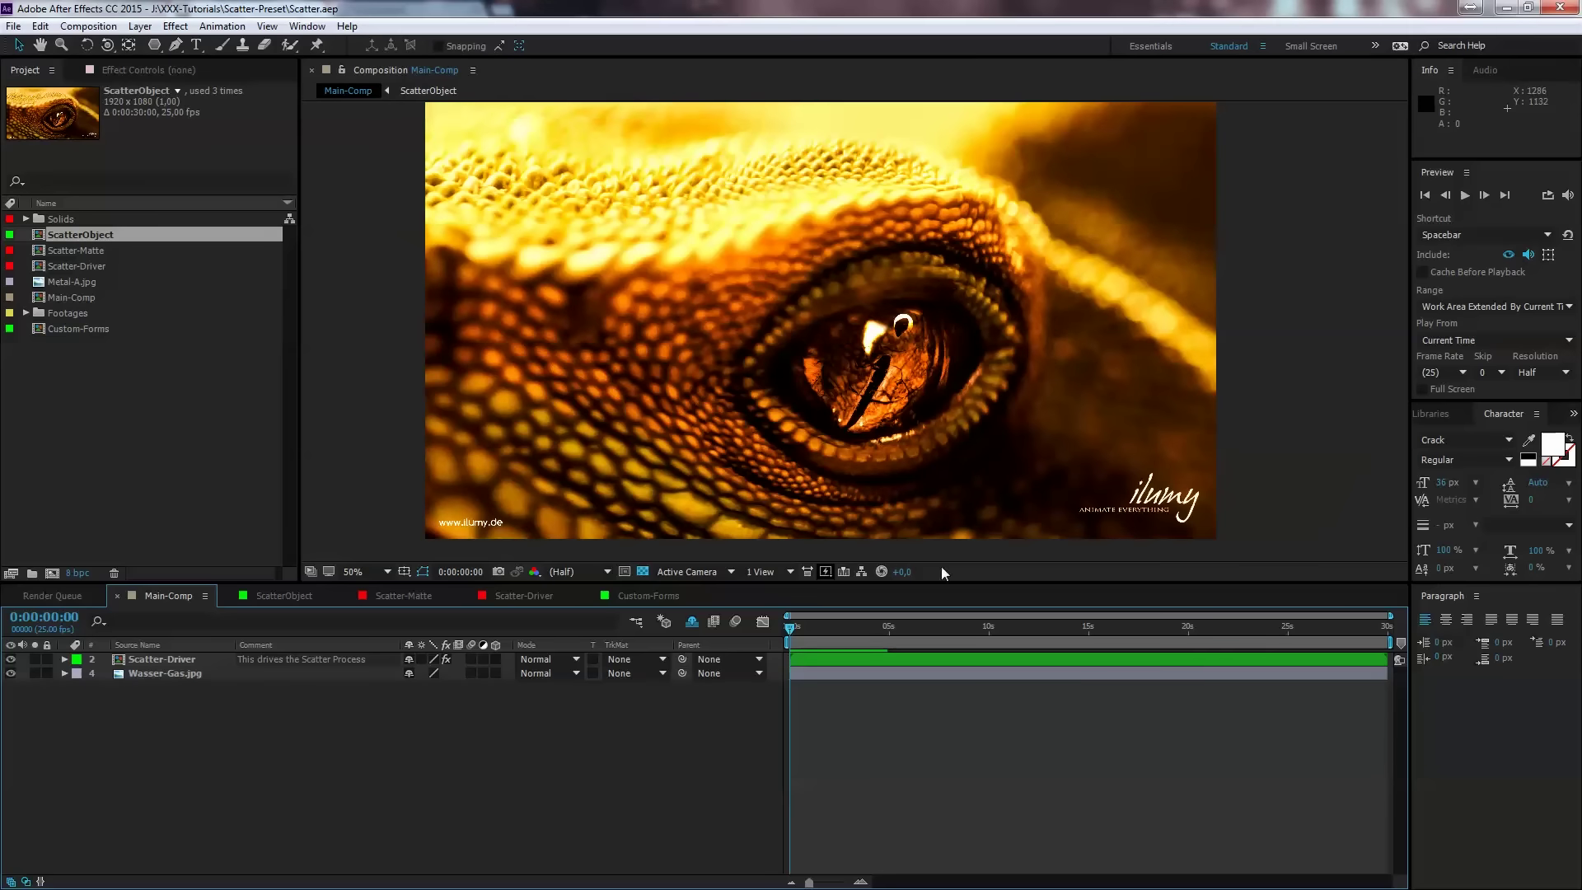
mouse_move(793, 629)
left_mouse_down()
mouse_move(883, 626)
mouse_move(789, 632)
left_mouse_up()
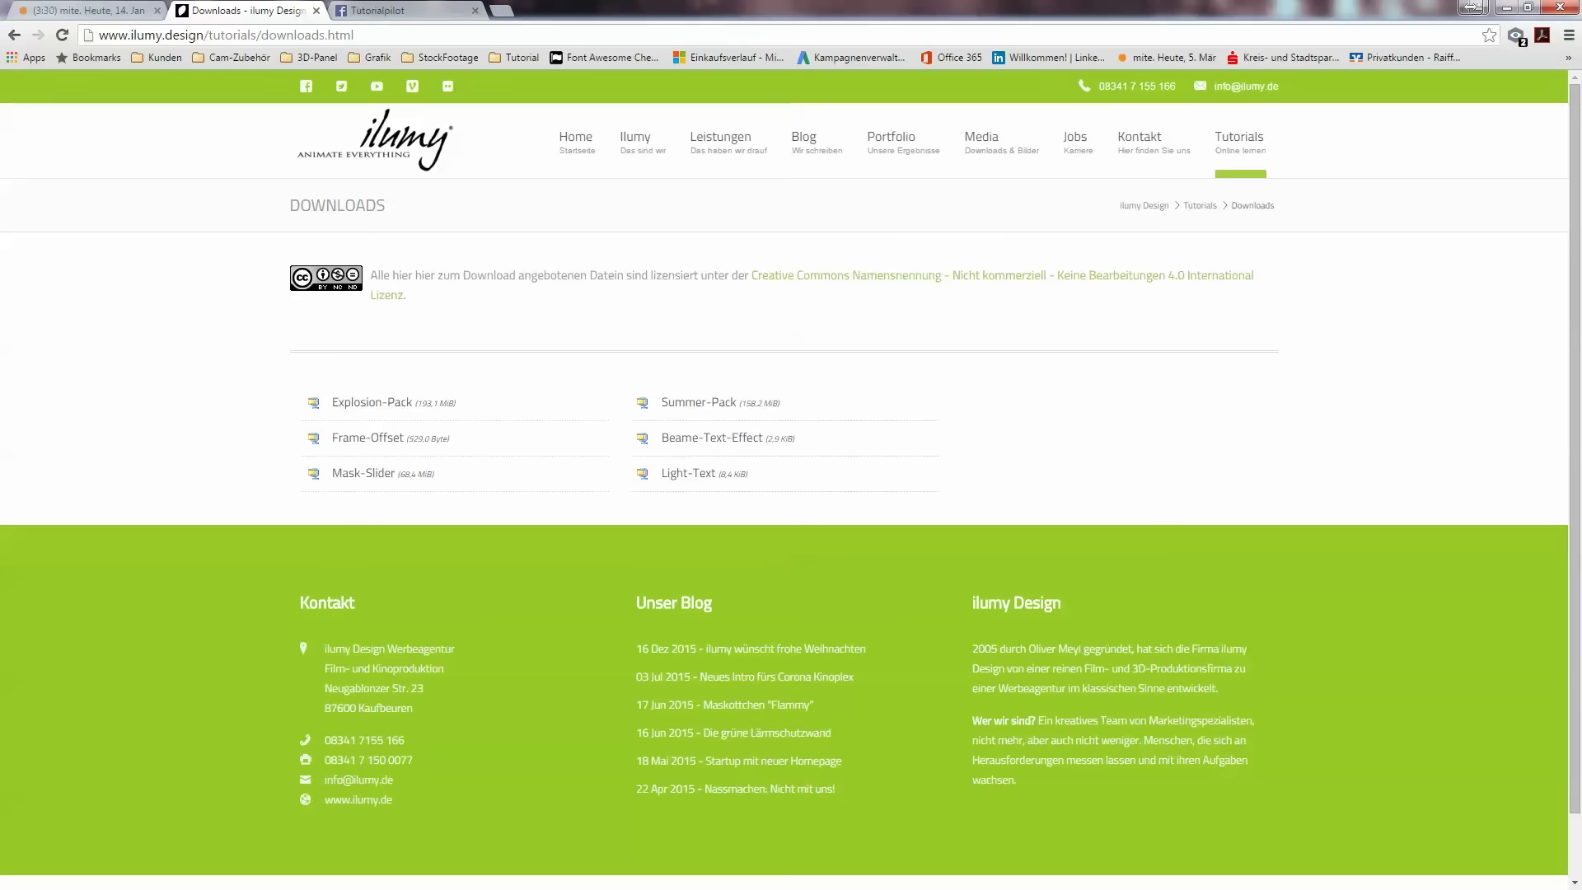
Step: Return to the ilumy Tutorials overview and scroll through the tutorial thumbnails
mouse_move(1257, 148)
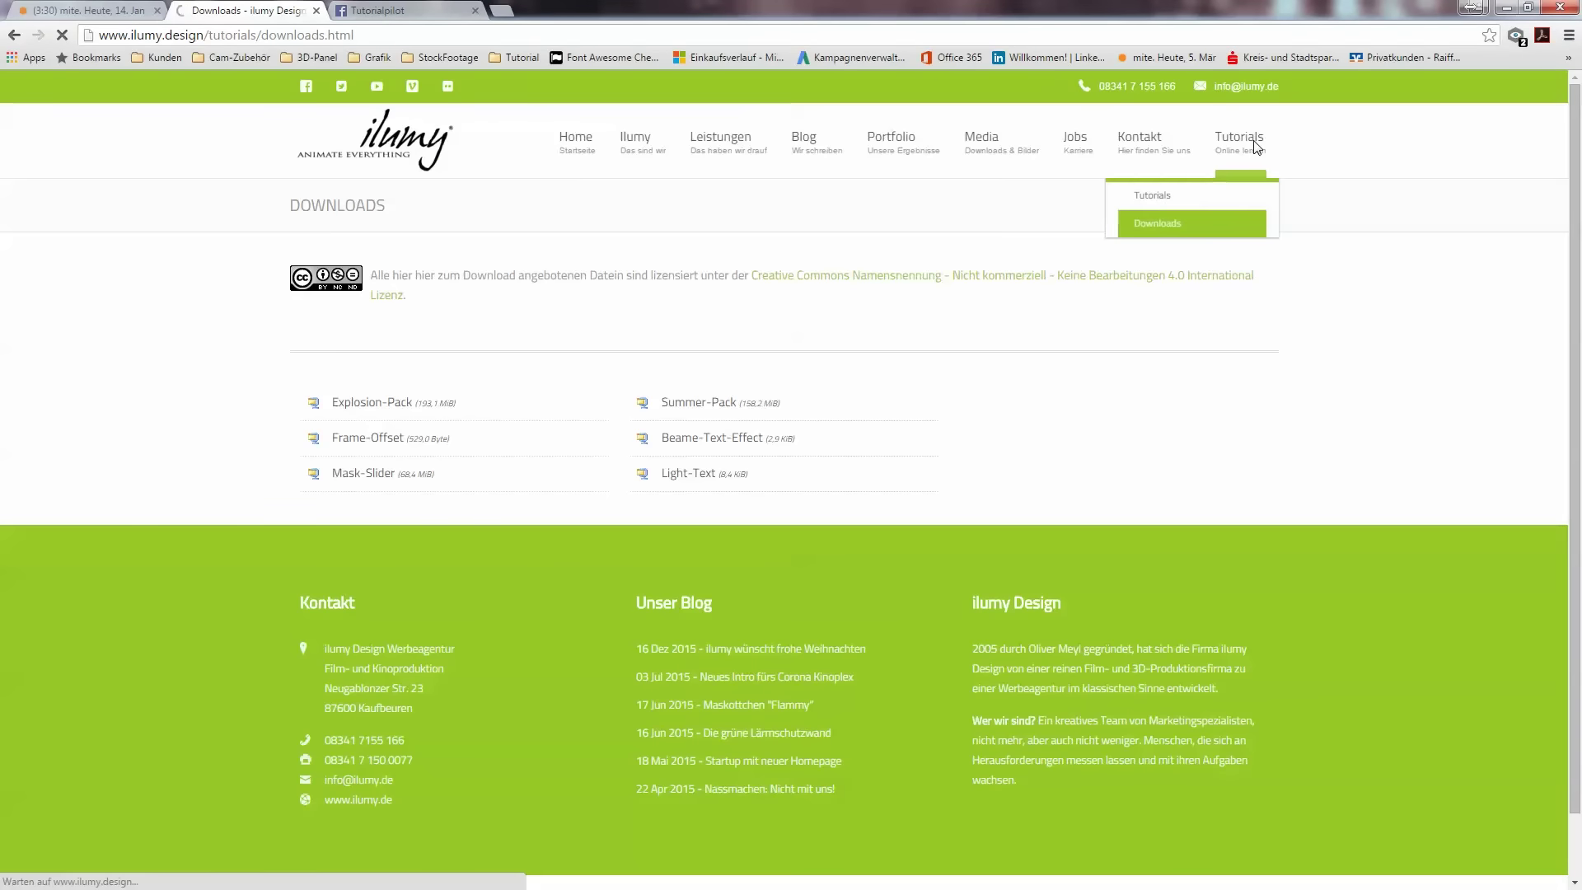
scroll(1065, 520, "down", 2)
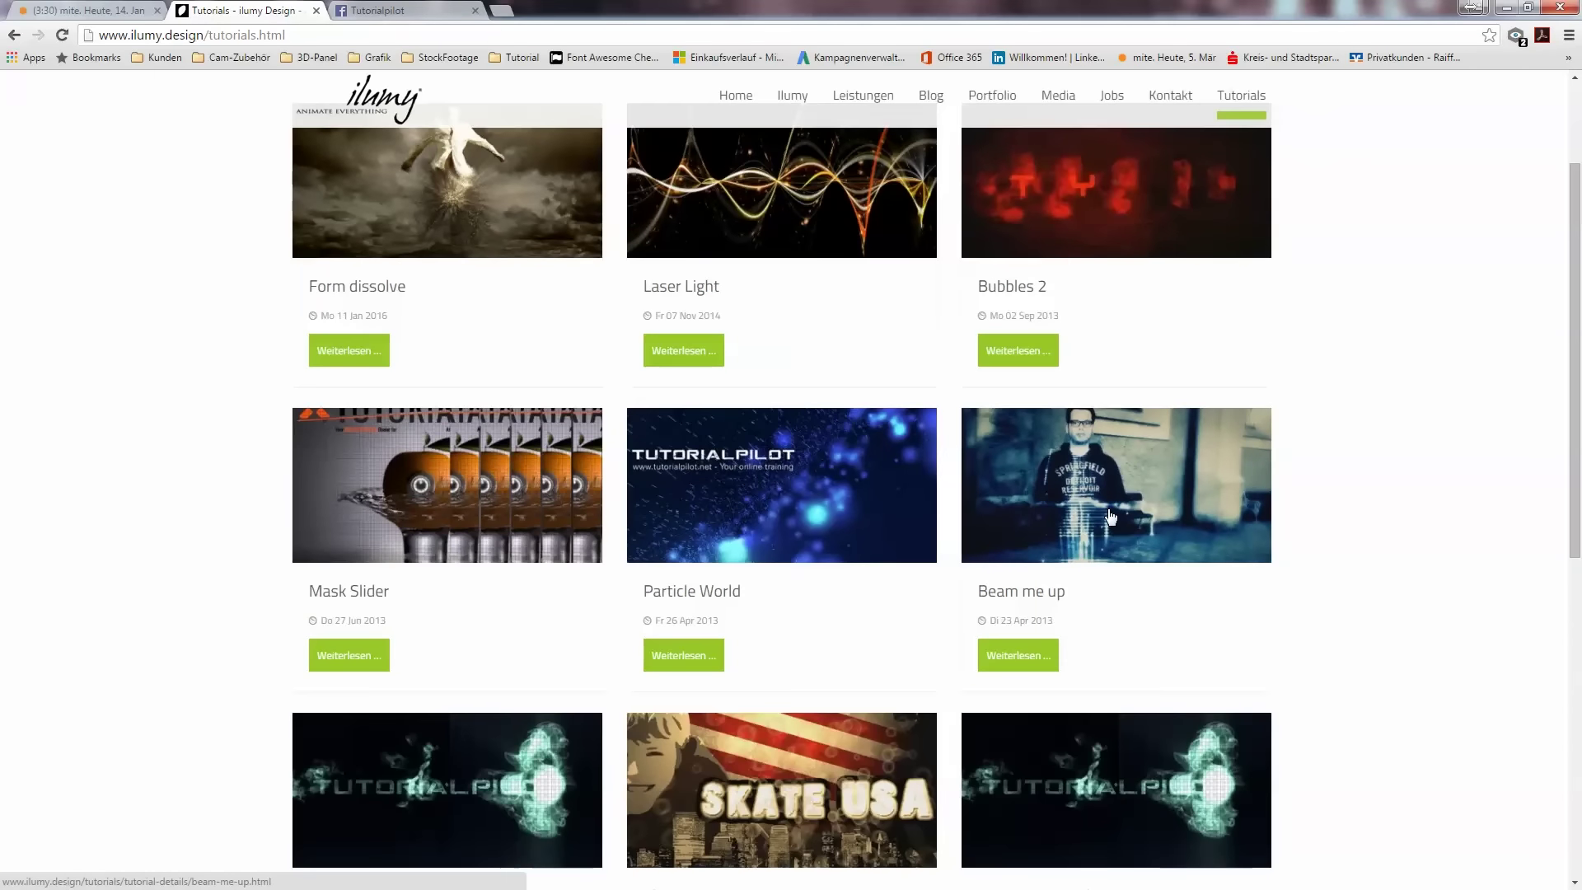
scroll(1110, 516, "down", 1)
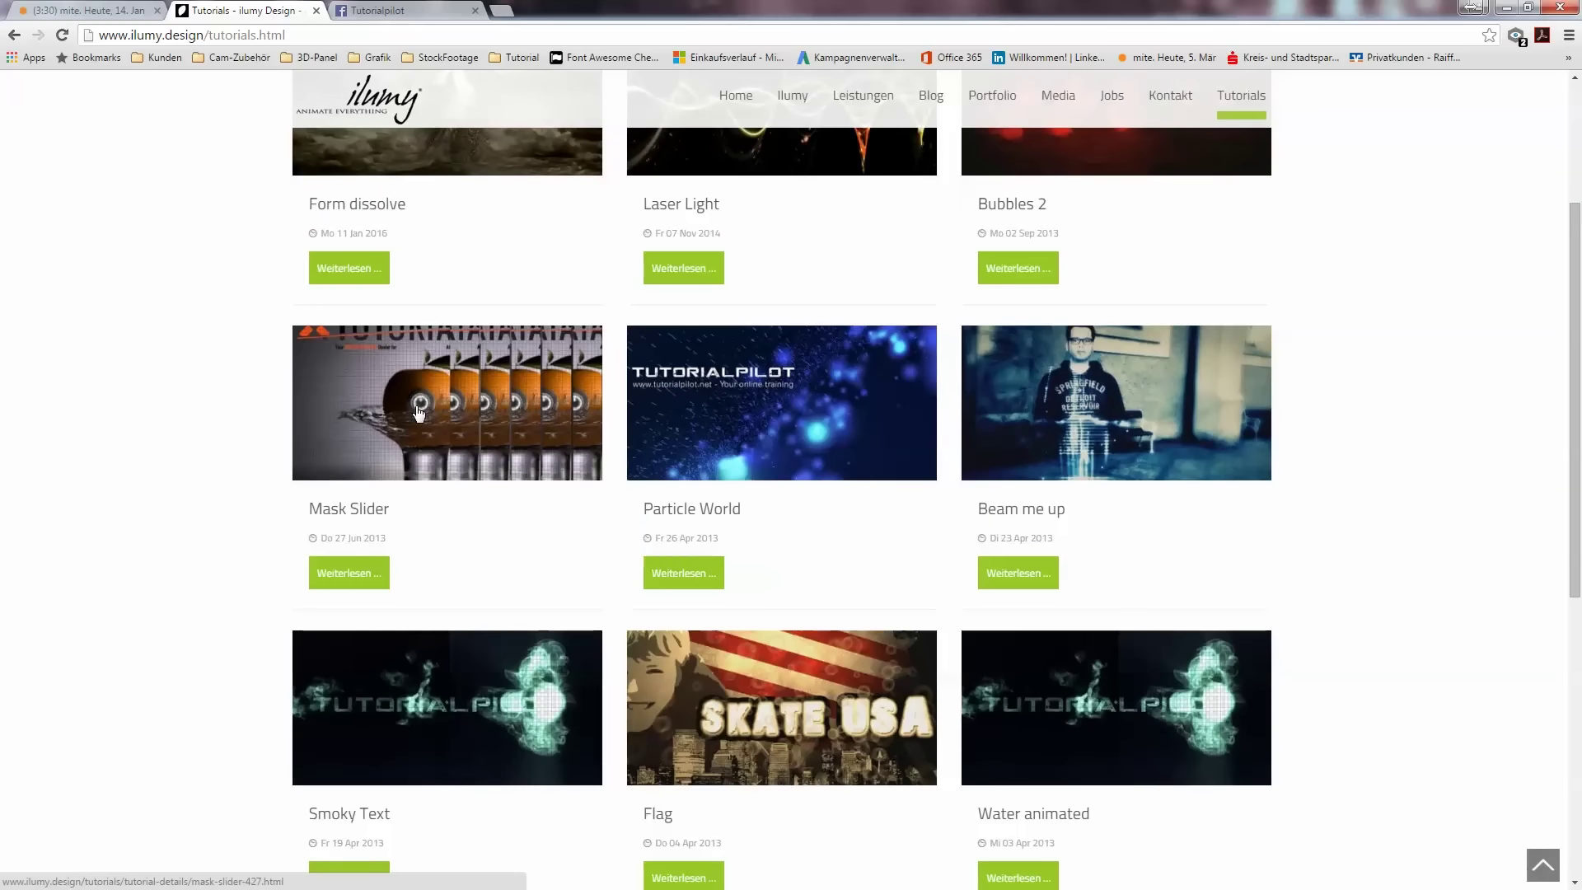
scroll(463, 427, "up", 1)
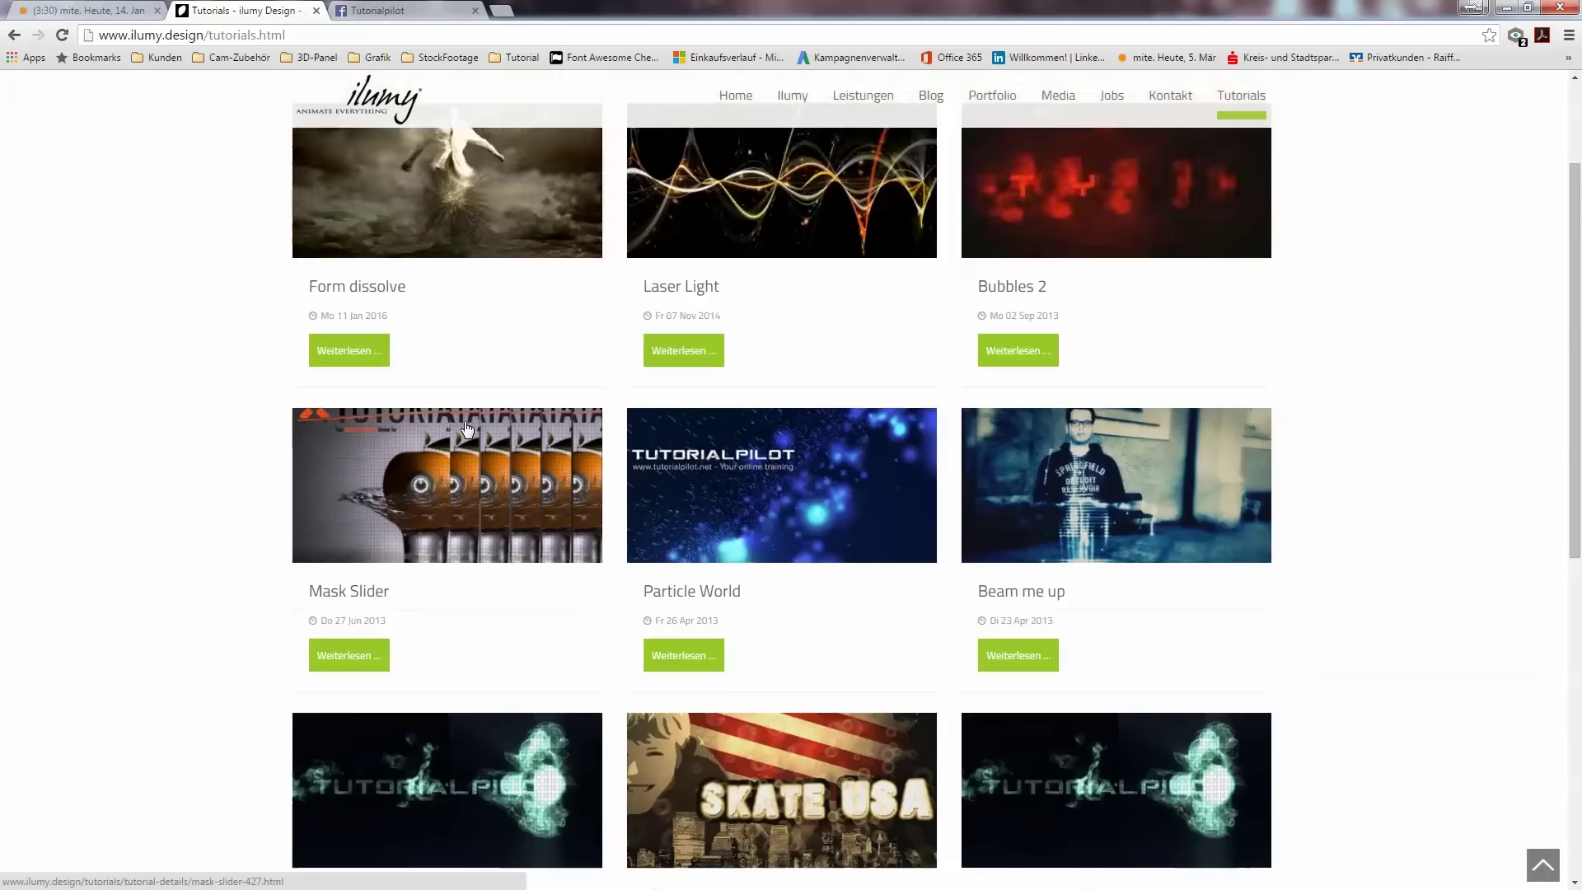
scroll(466, 427, "up", 1)
scroll(543, 448, "up", 1)
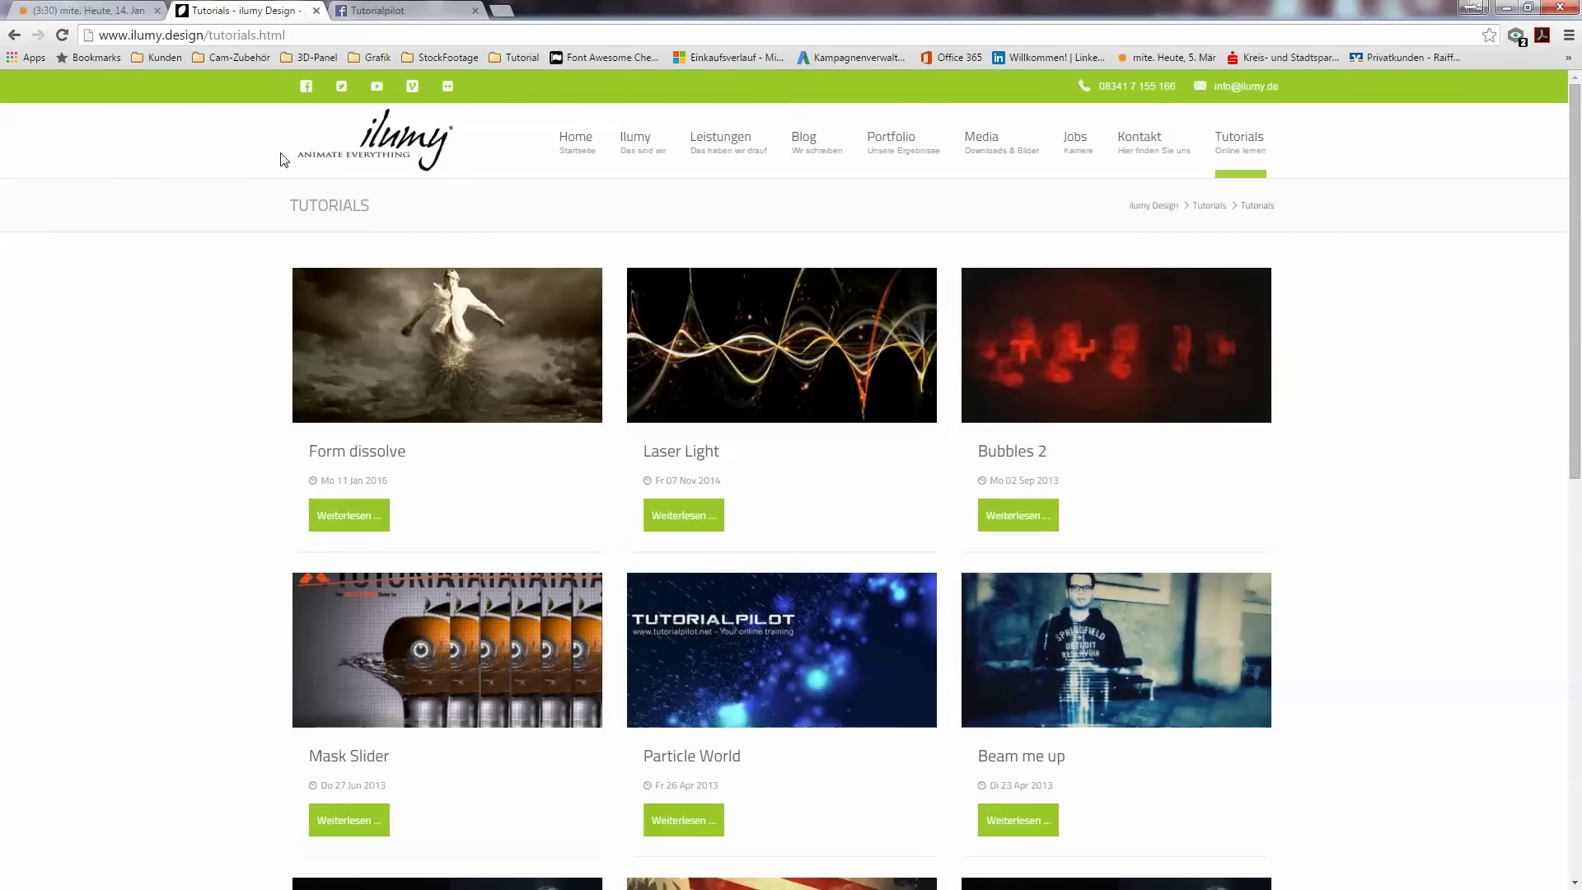
Step: Create composition Comp 1 with the HDTV 1080 25 preset and 0:00:50:00 duration
left_click(1505, 8)
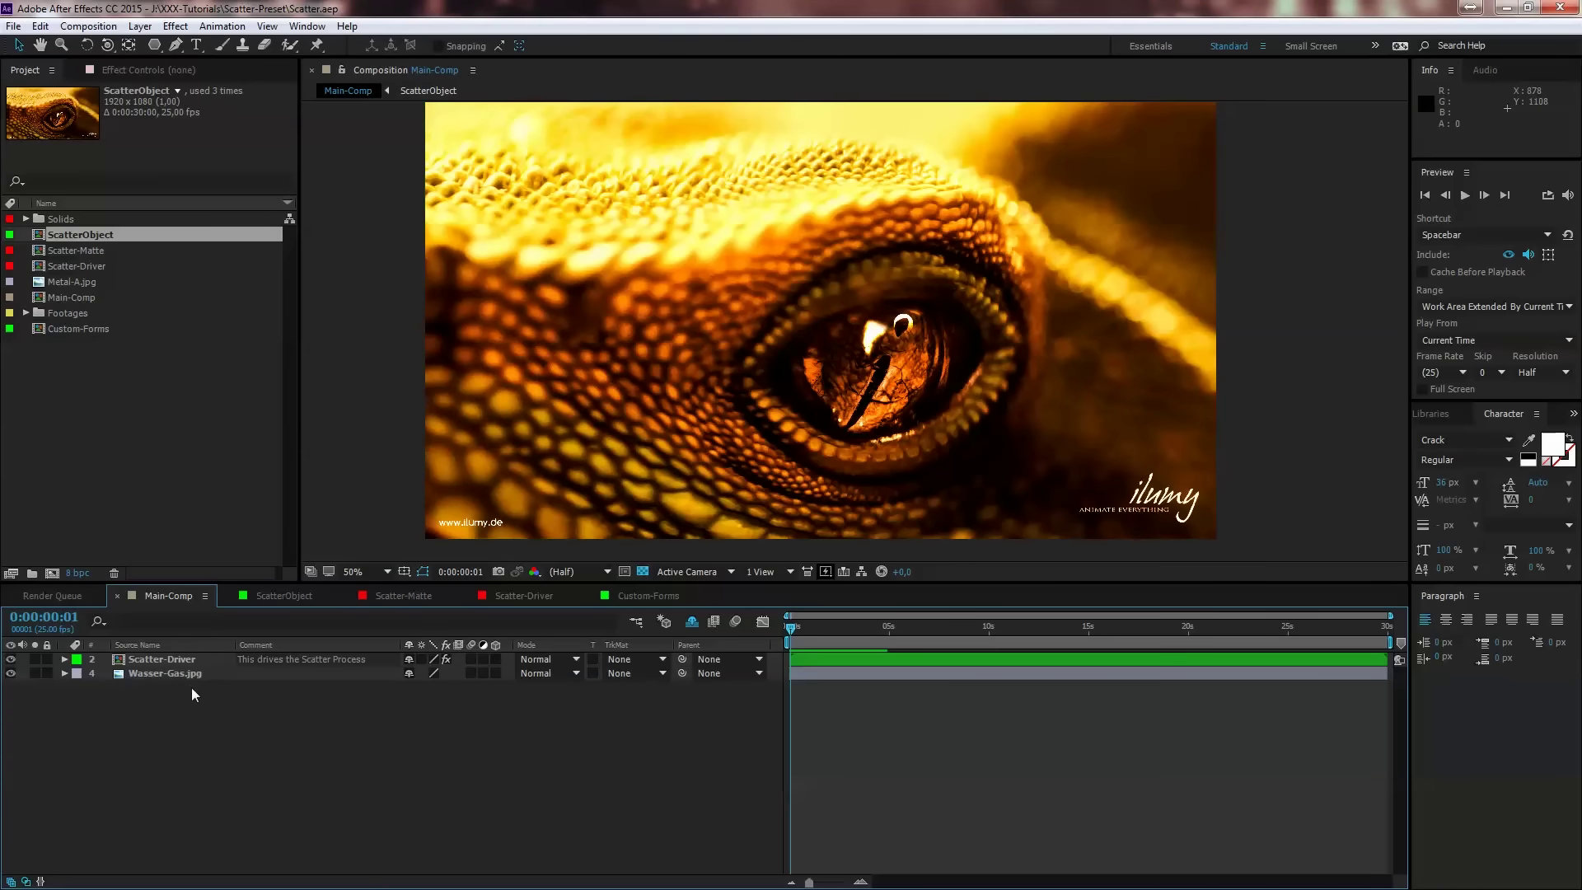
left_click(164, 516)
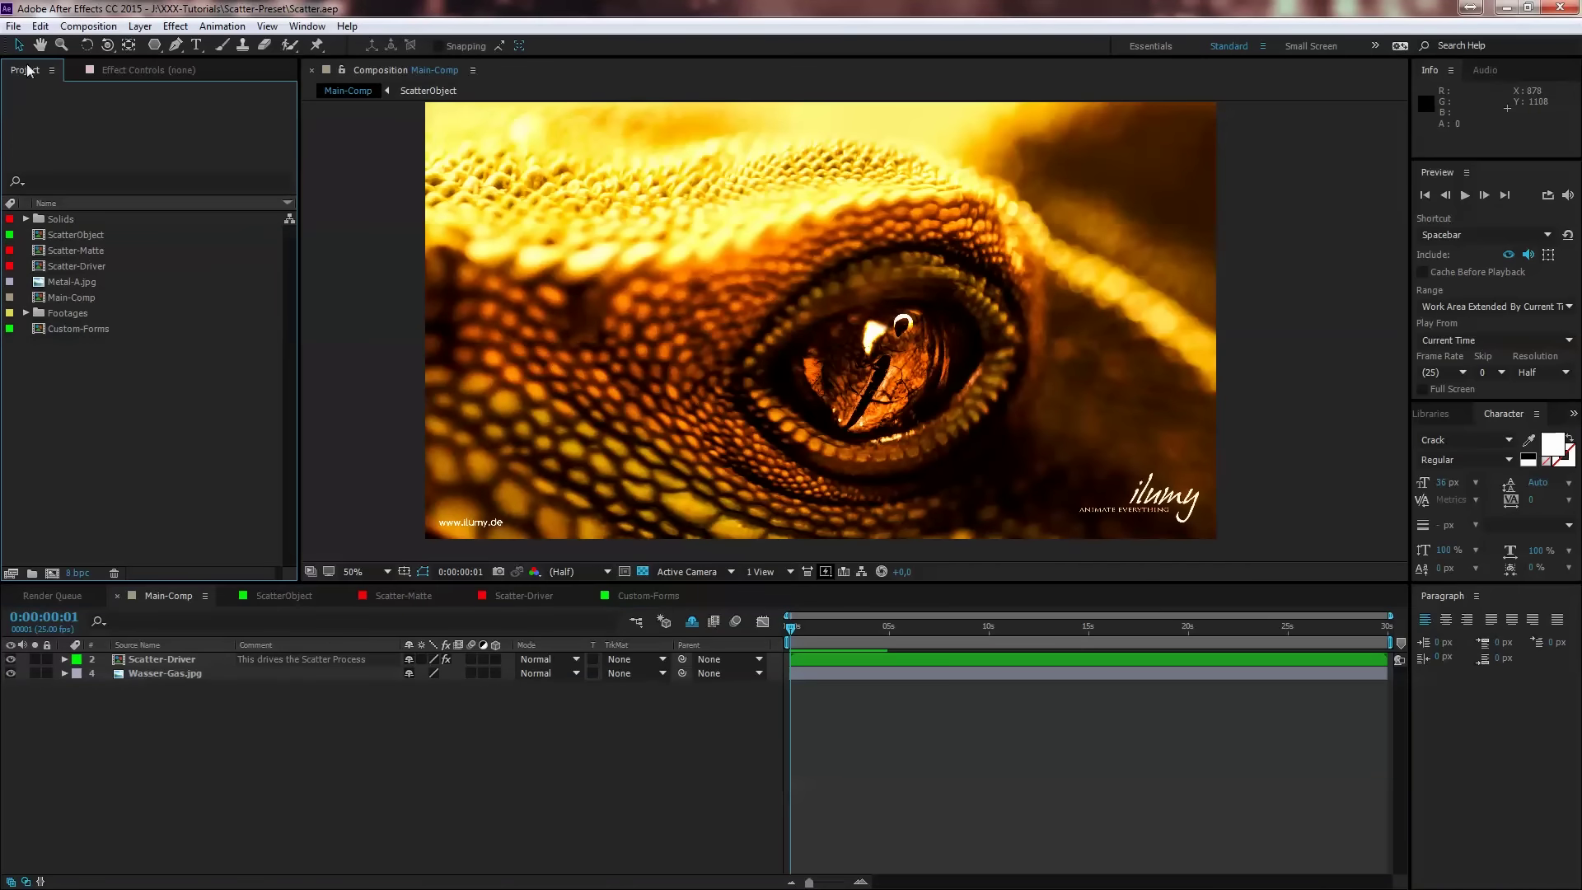
left_click(14, 31)
mouse_move(56, 46)
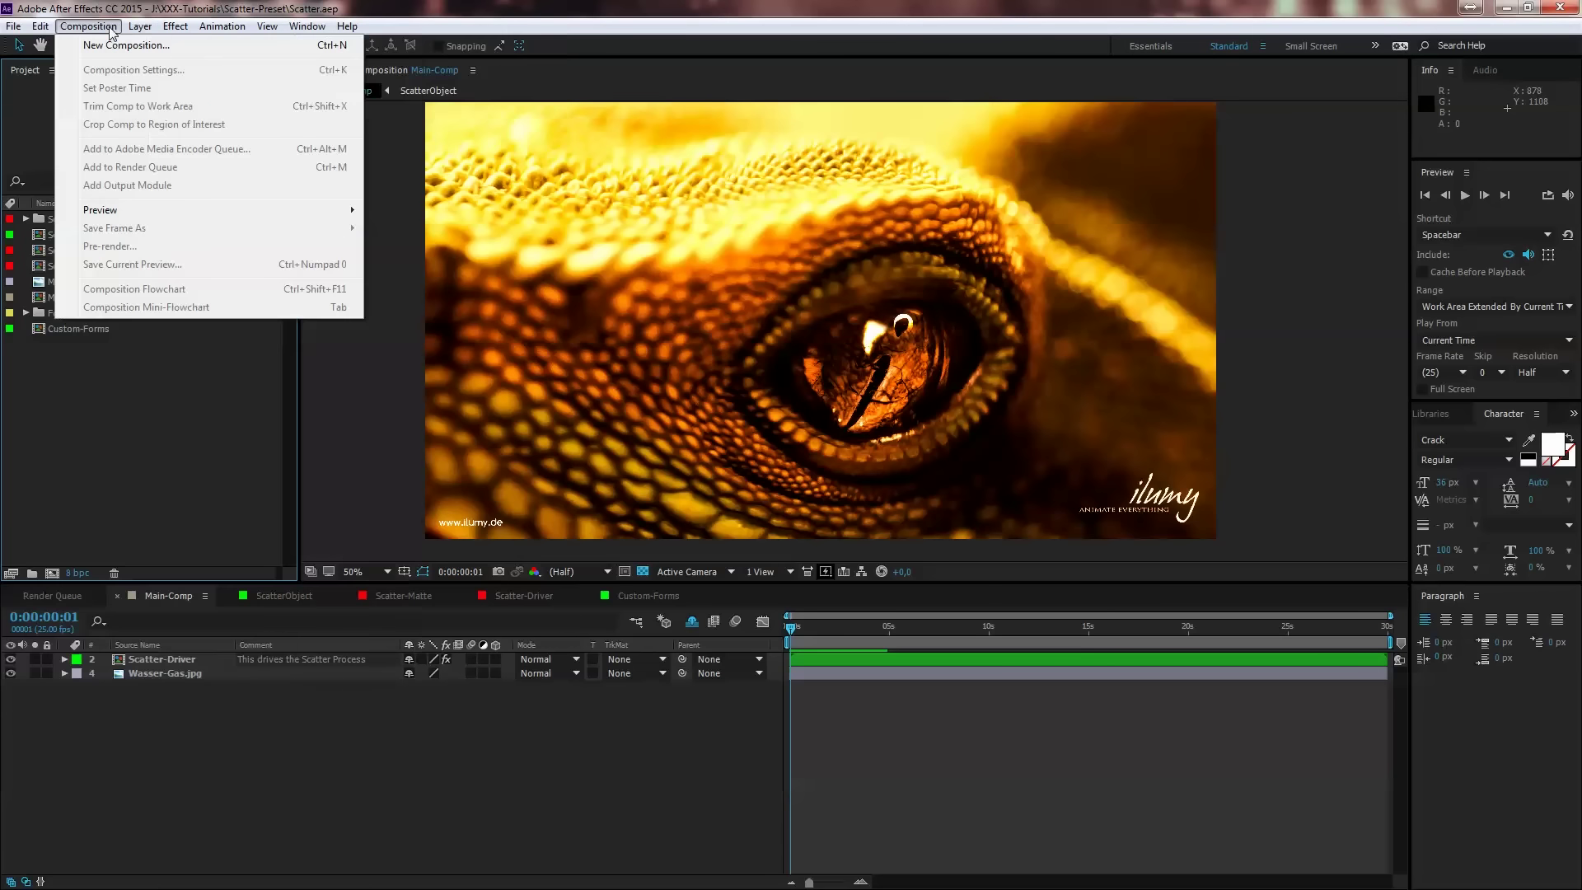
left_click(114, 47)
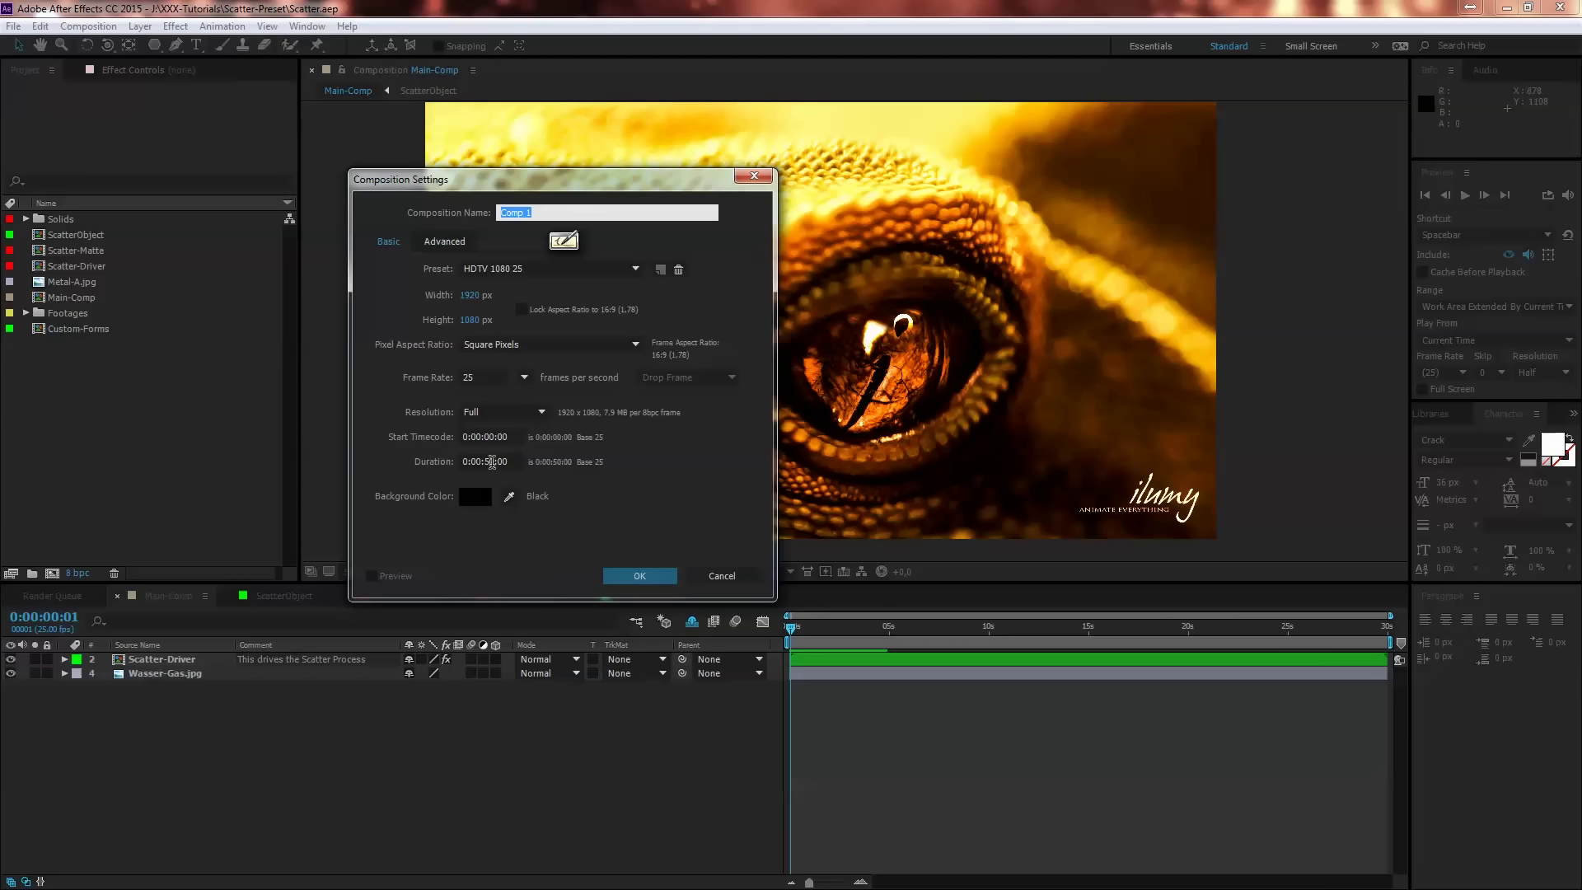
left_click(656, 579)
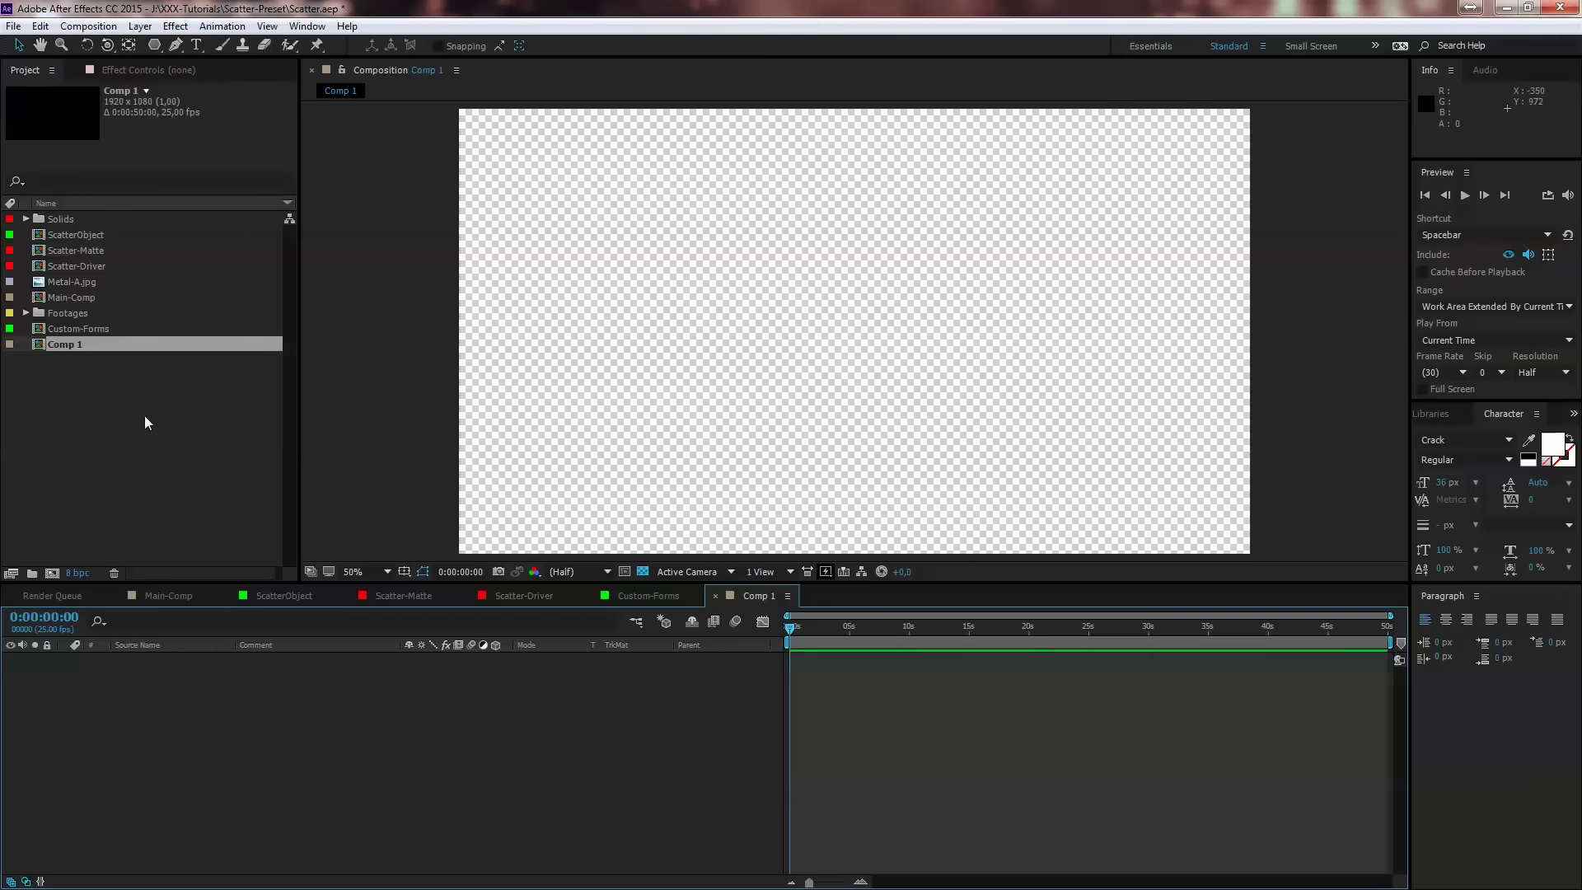
Step: Add Metal-A.jpg to Comp 1 and create an adjustment layer above it
left_click(65, 282)
left_click_drag(68, 279, 183, 692)
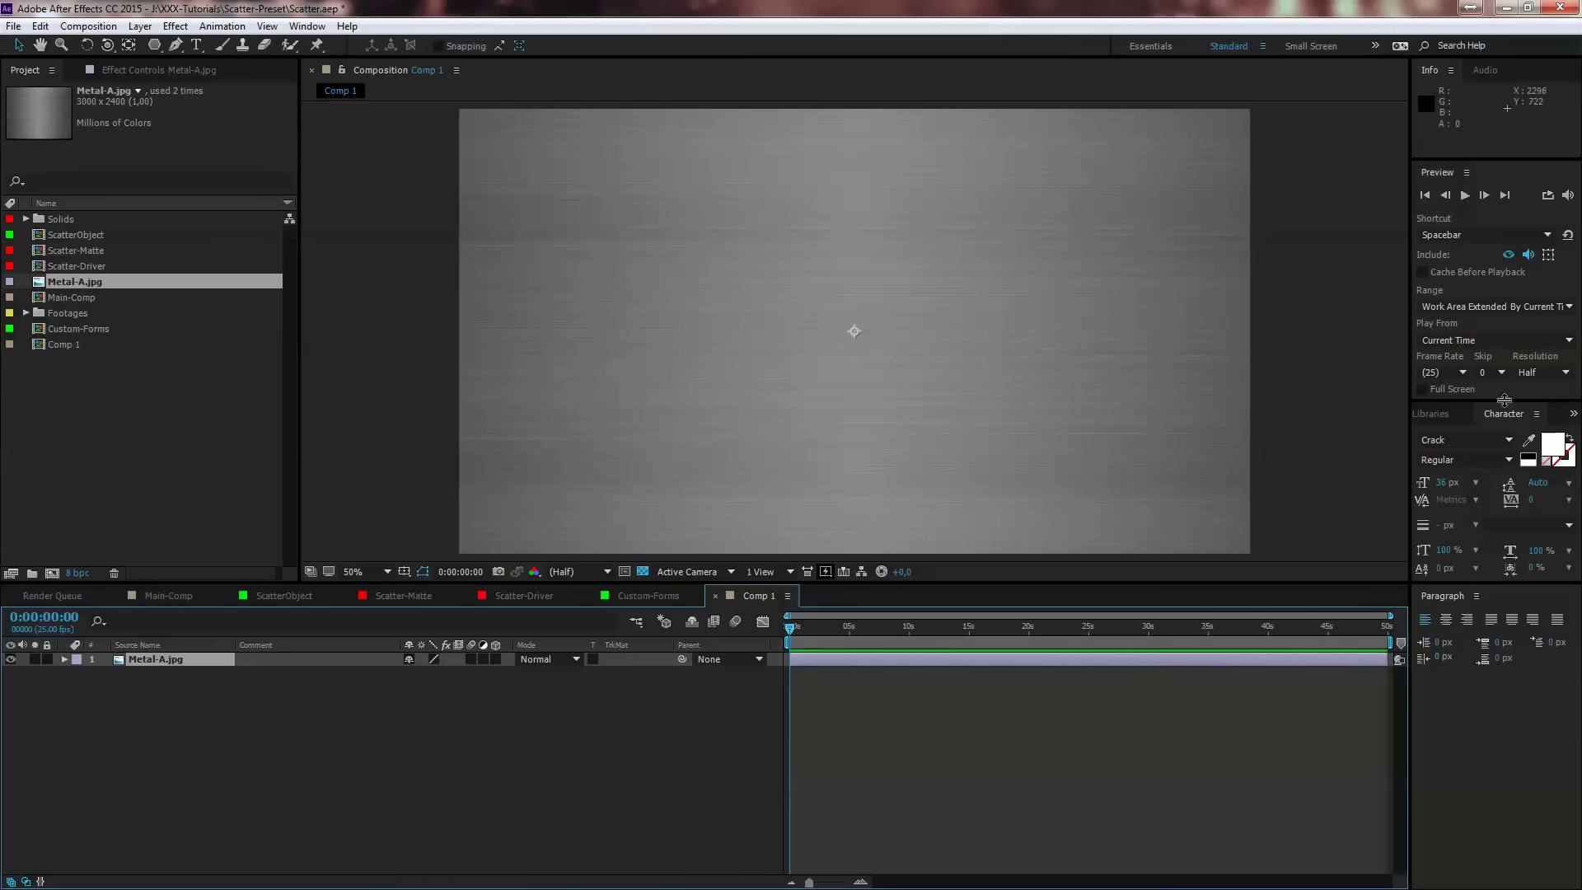
left_click(139, 27)
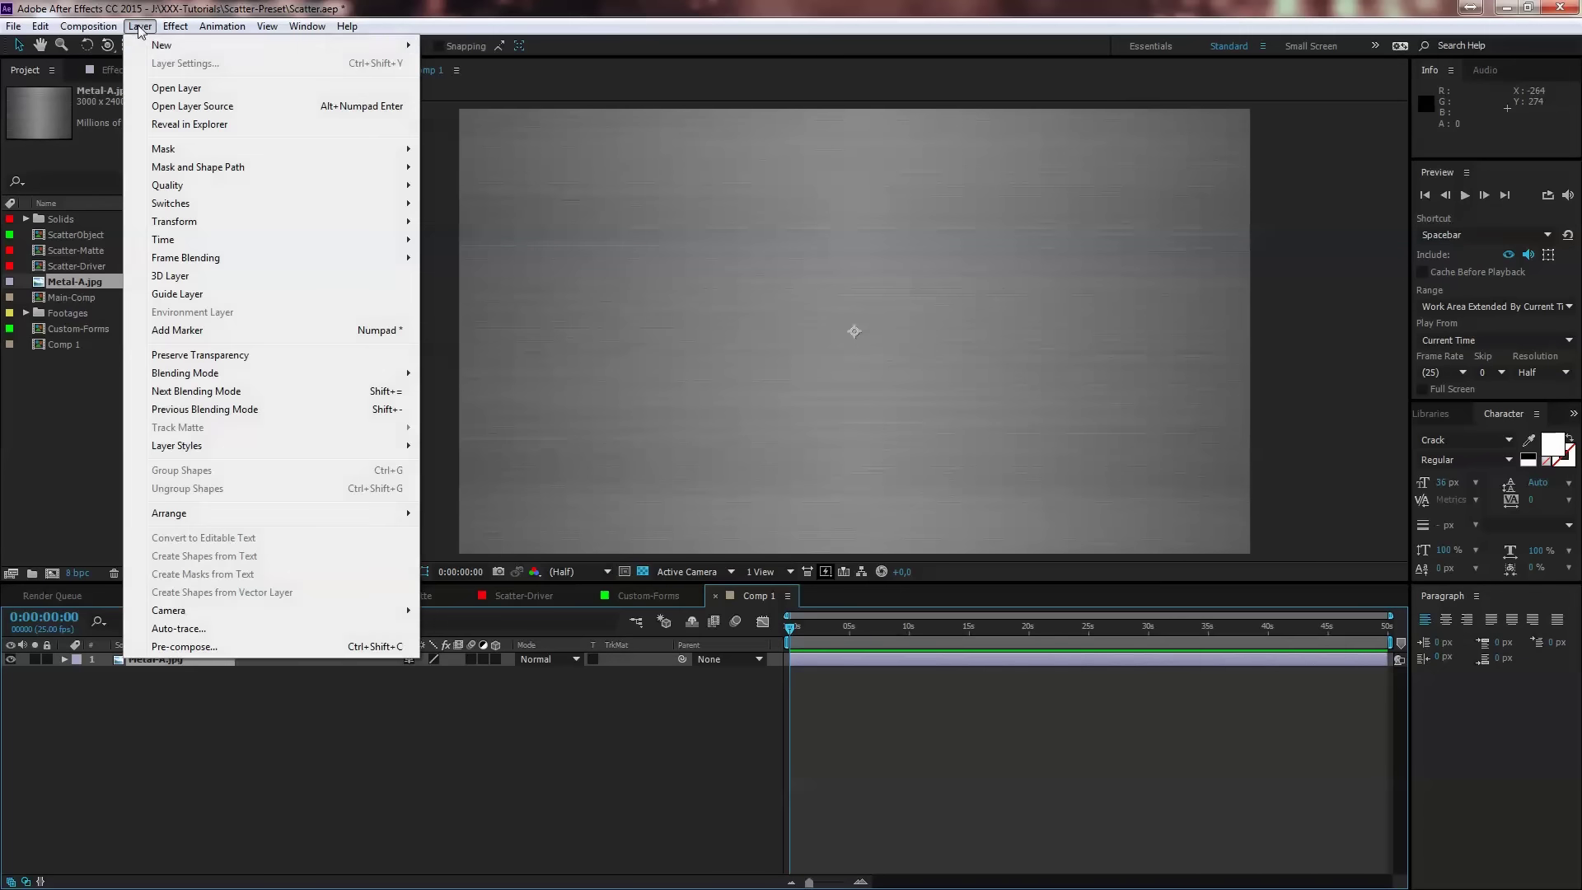
mouse_move(160, 47)
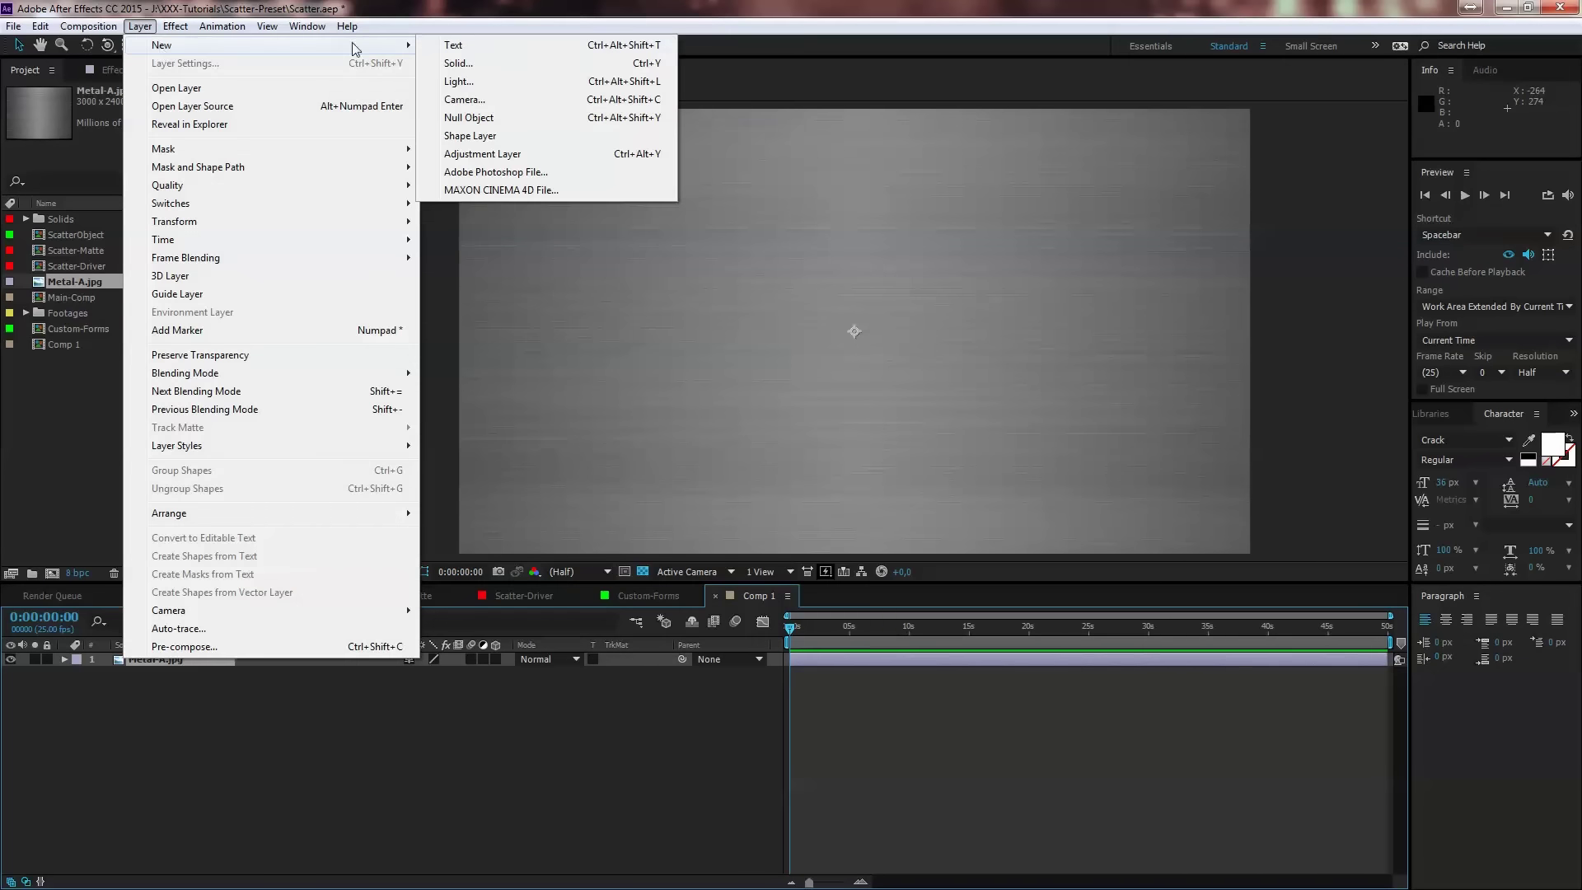
left_click(509, 154)
Step: Rename the adjustment layer to shatter
double_click(169, 659)
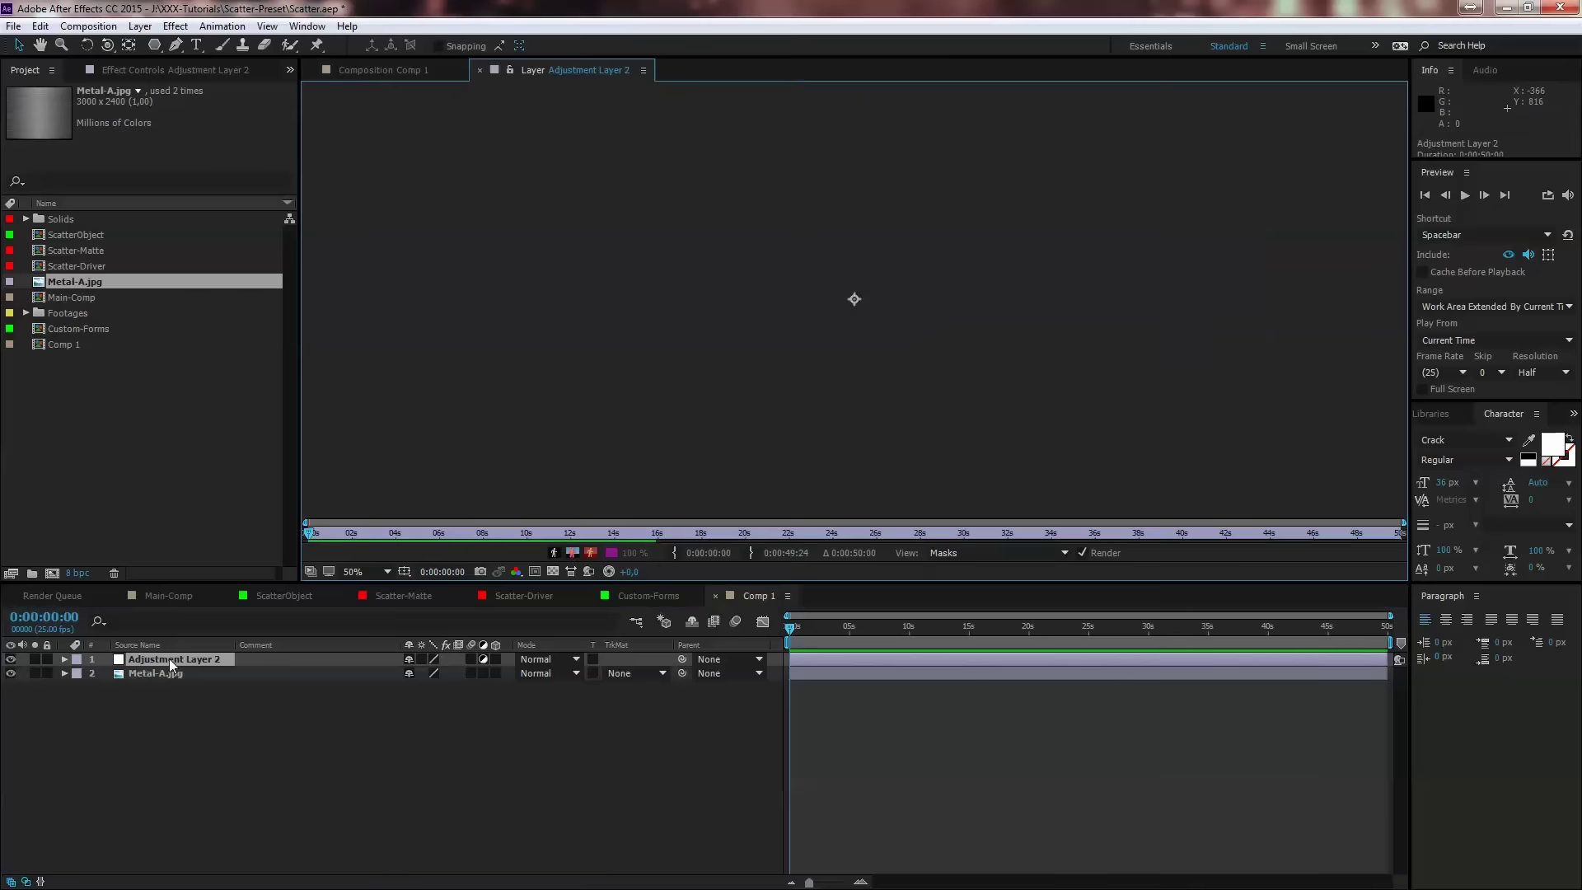
left_click(362, 70)
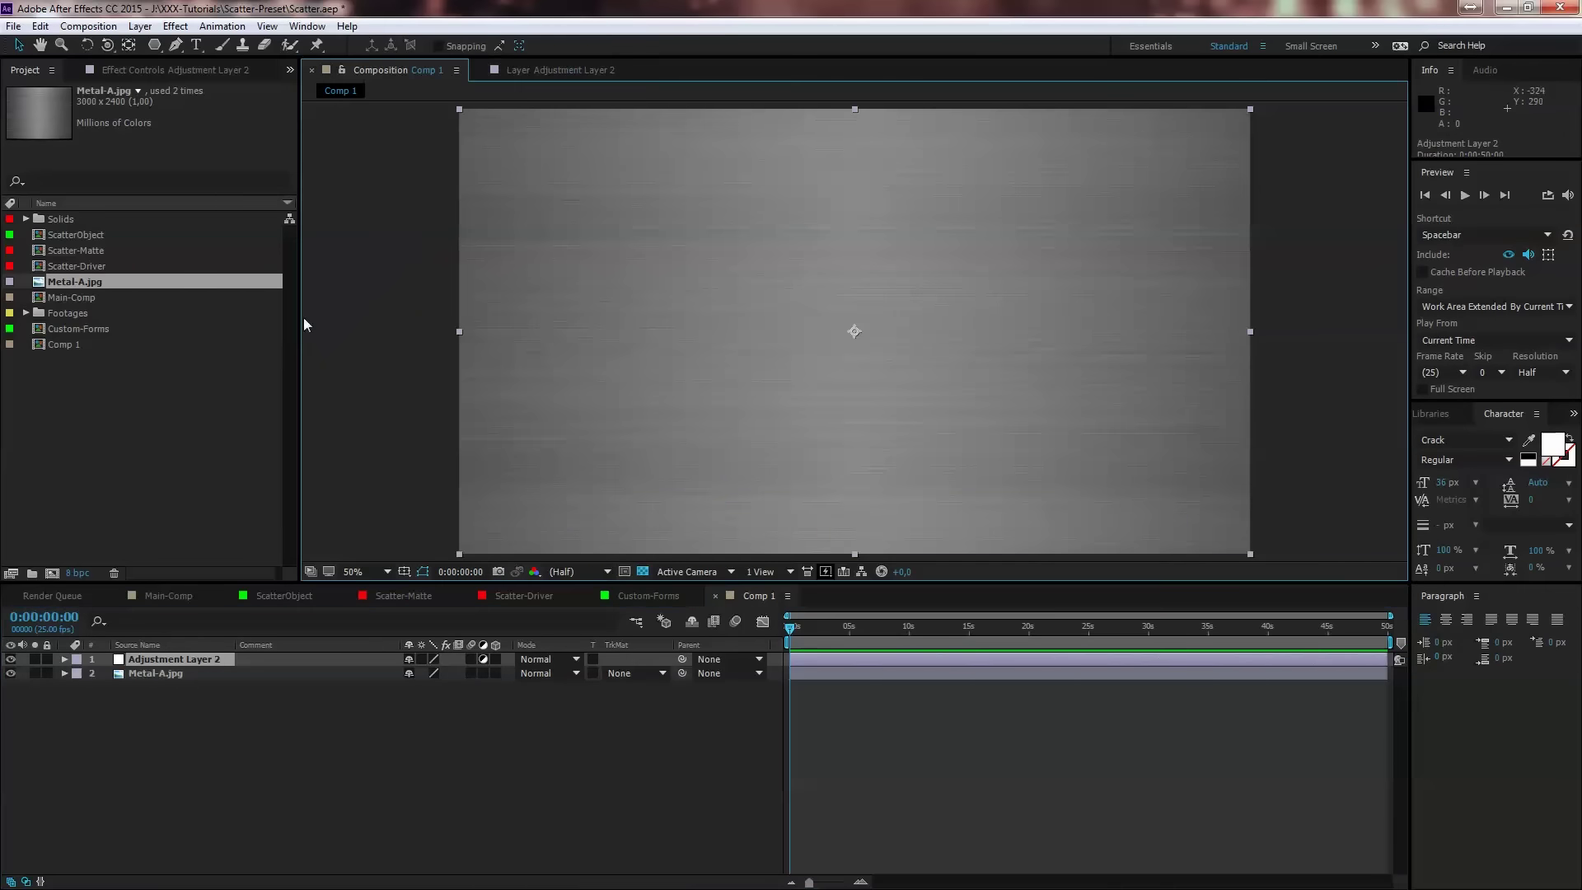
left_click(187, 657)
key("Return")
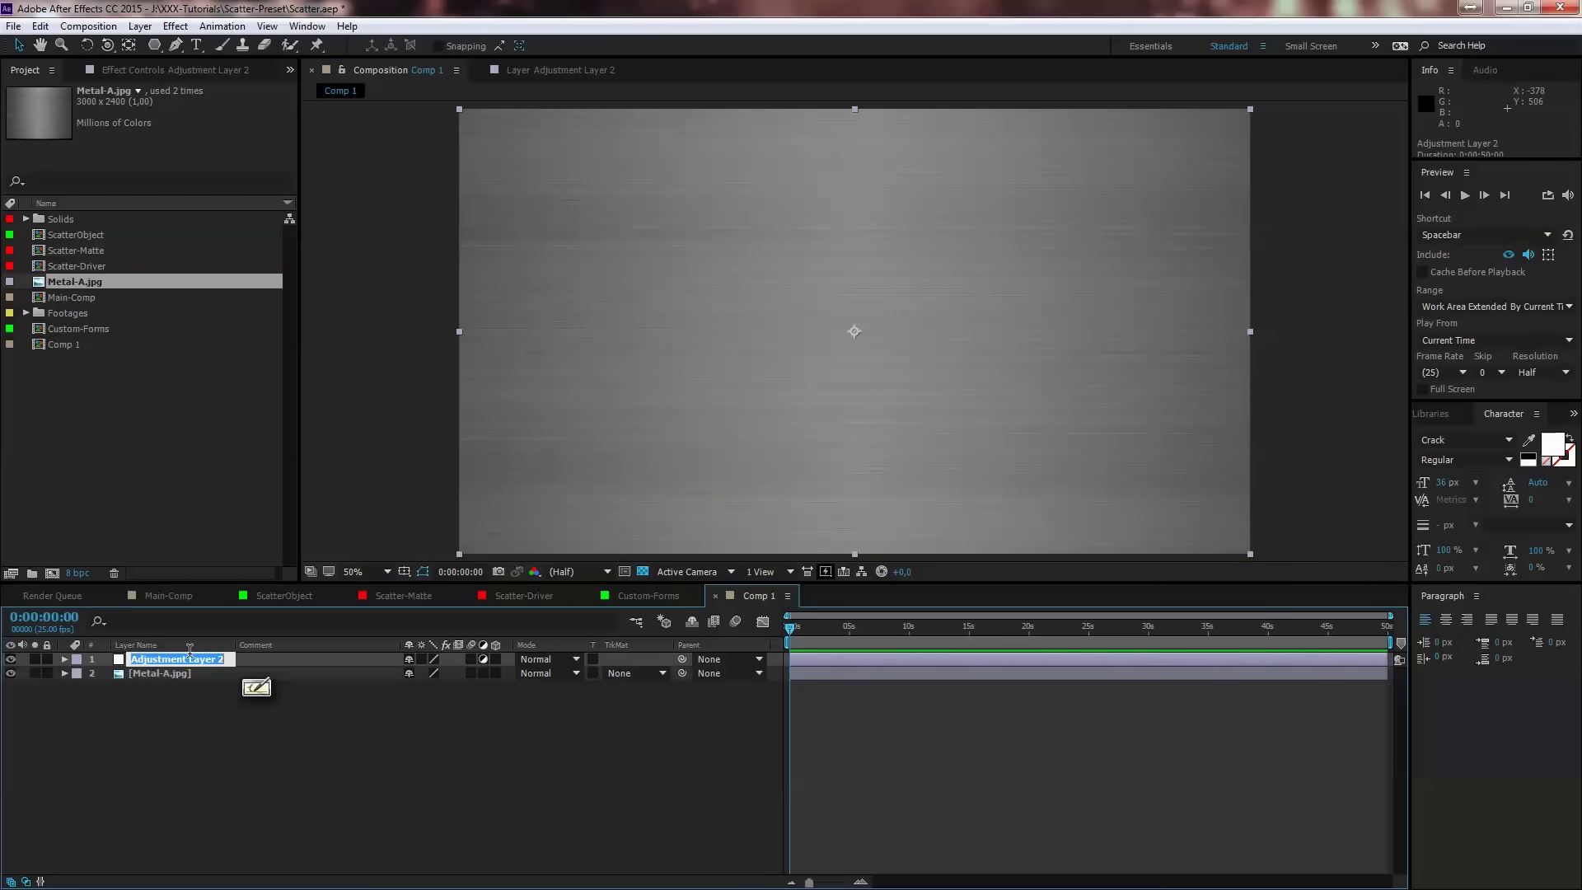
type("shatter")
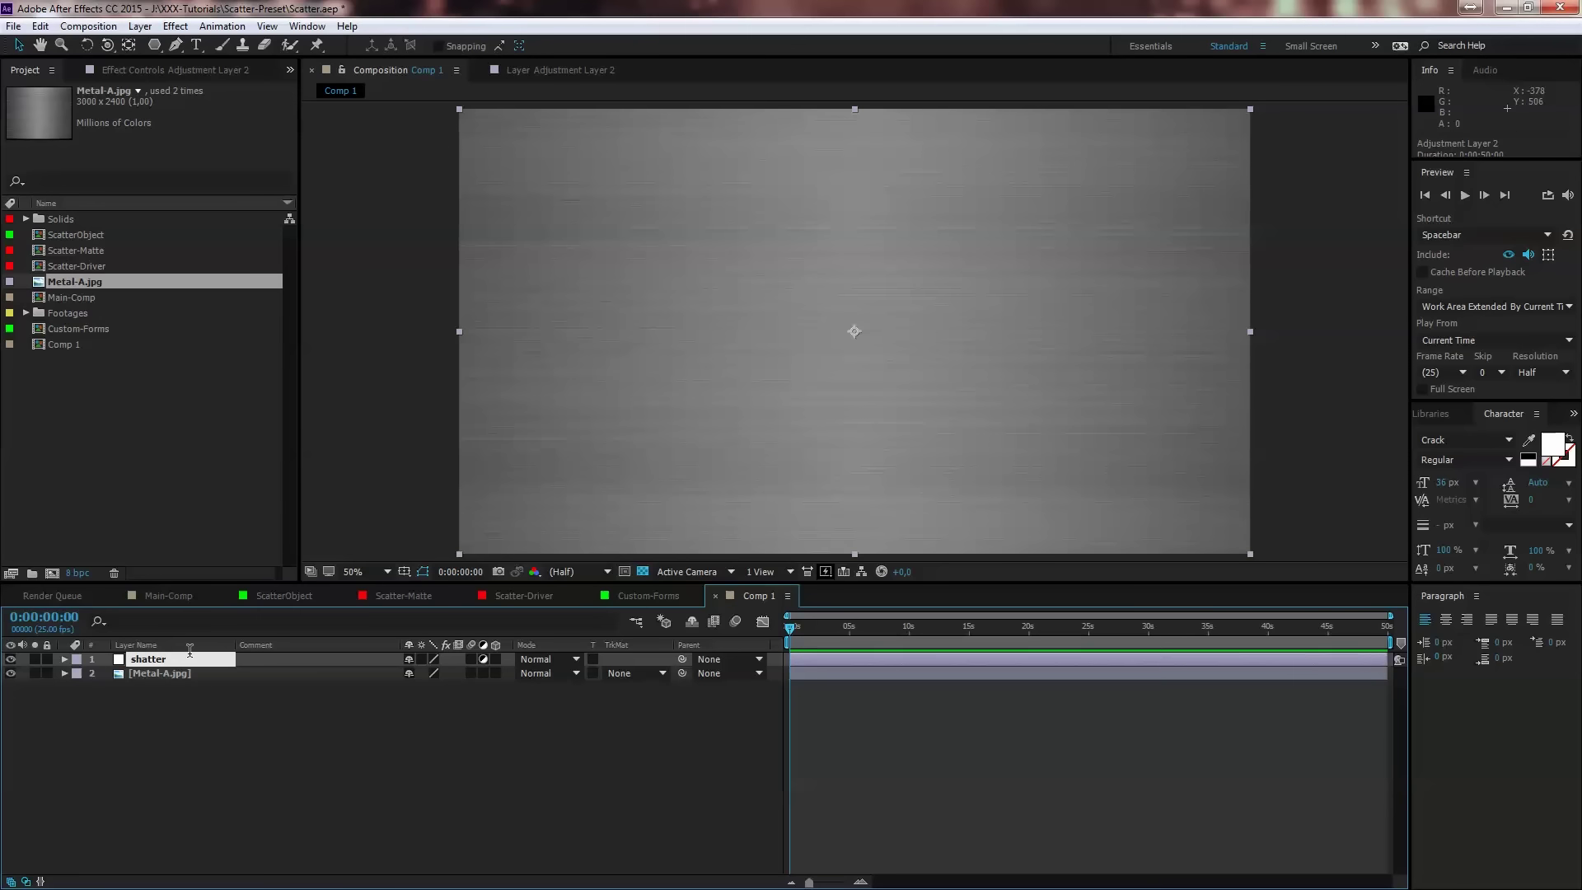
left_click(251, 746)
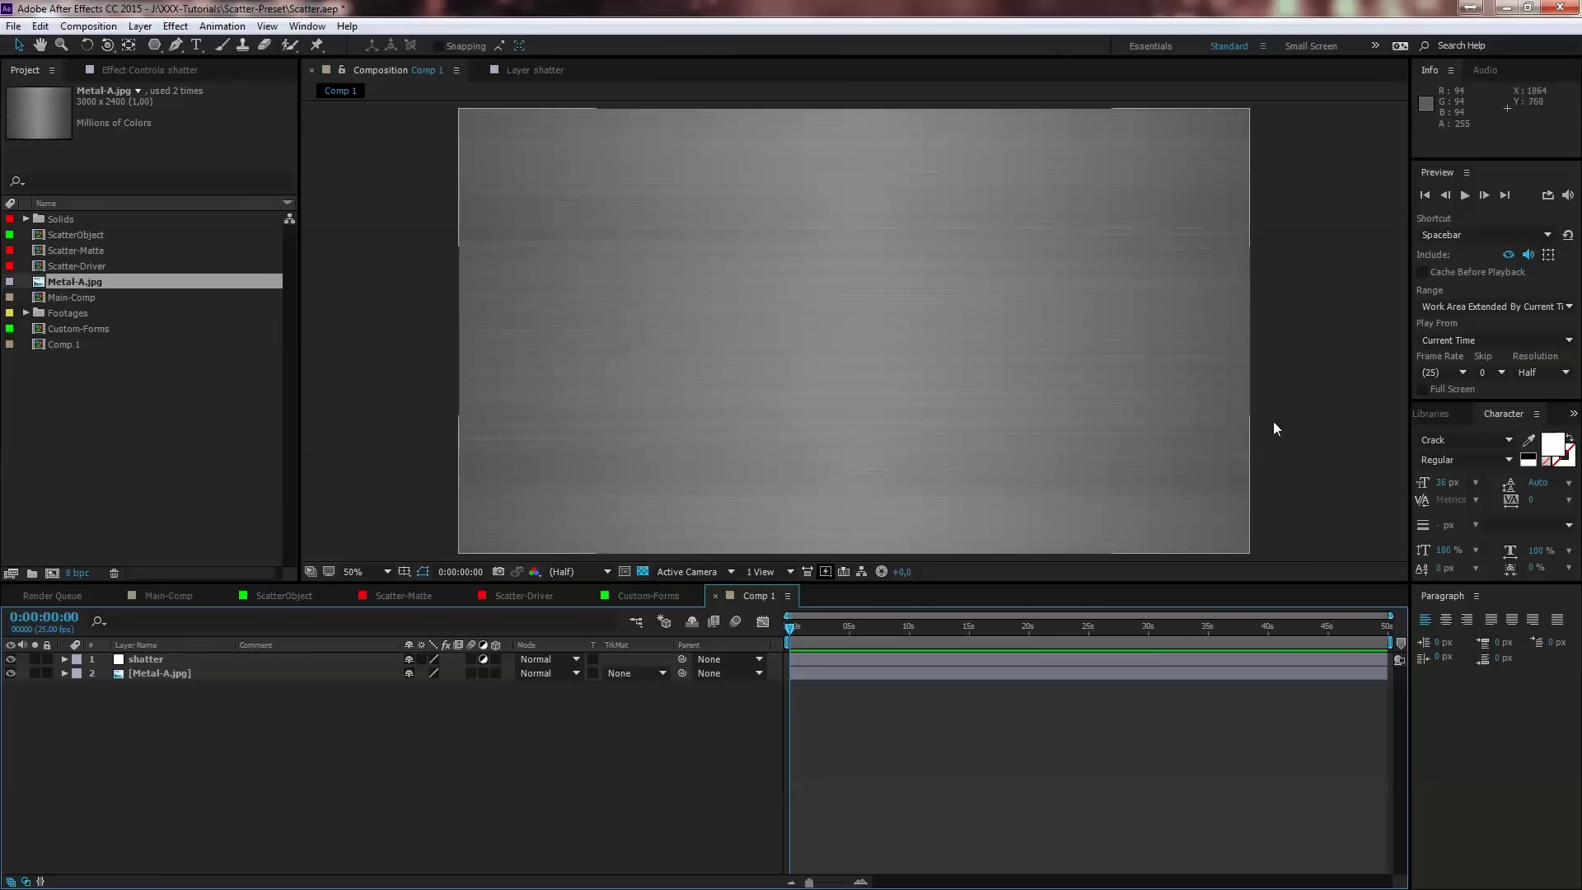
Step: Search Effects & Presets for 'shatt' to find the ilumy-shatter preset
key("ctrl+5")
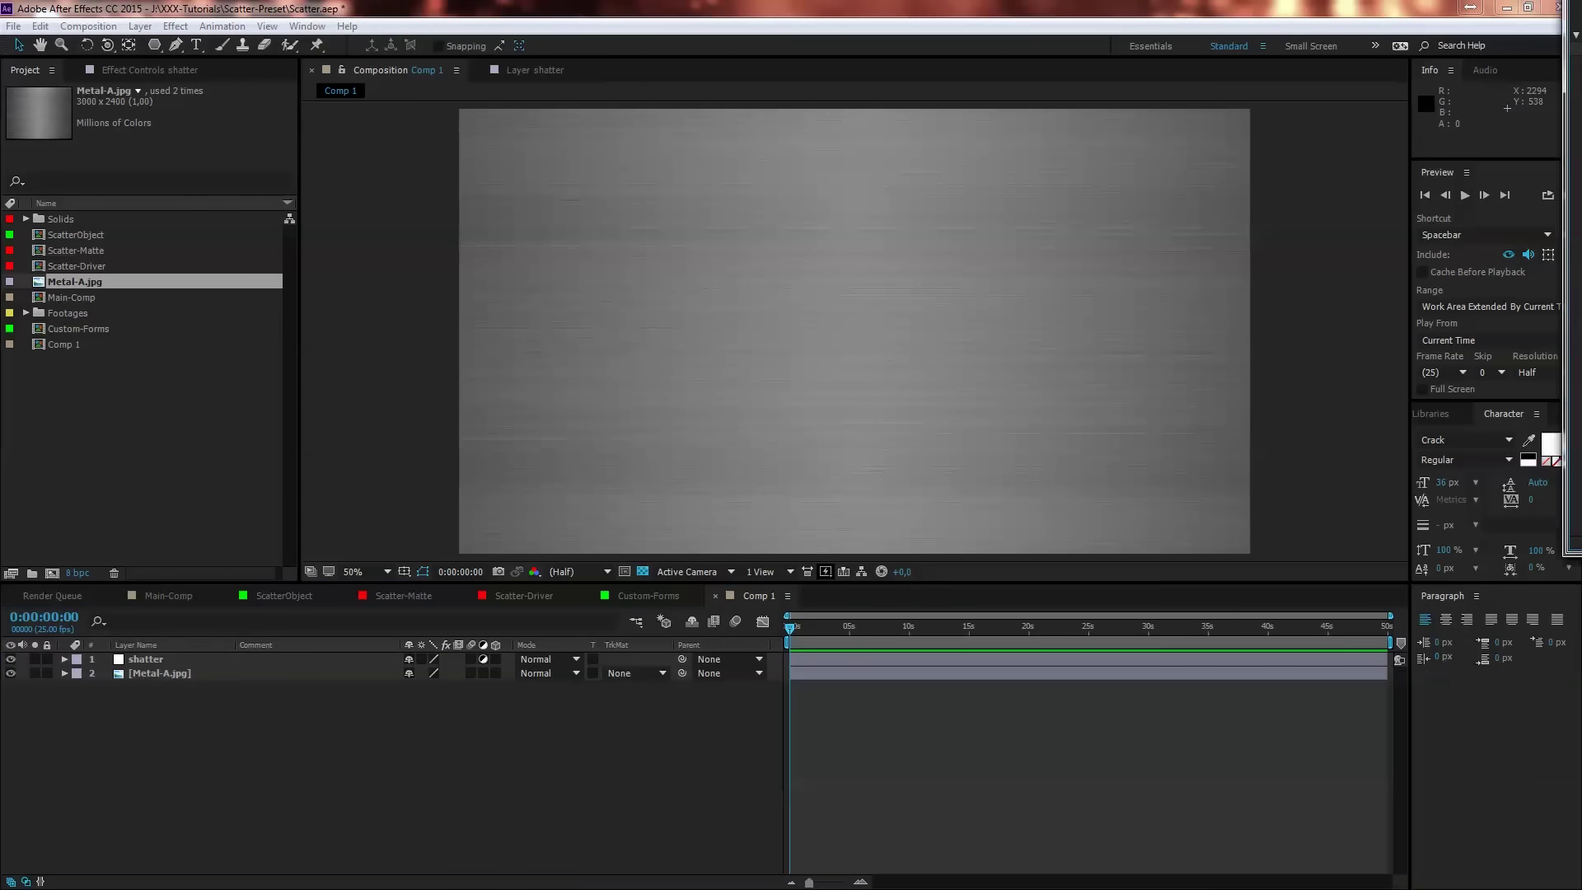
left_click_drag(1569, 122, 1316, 121)
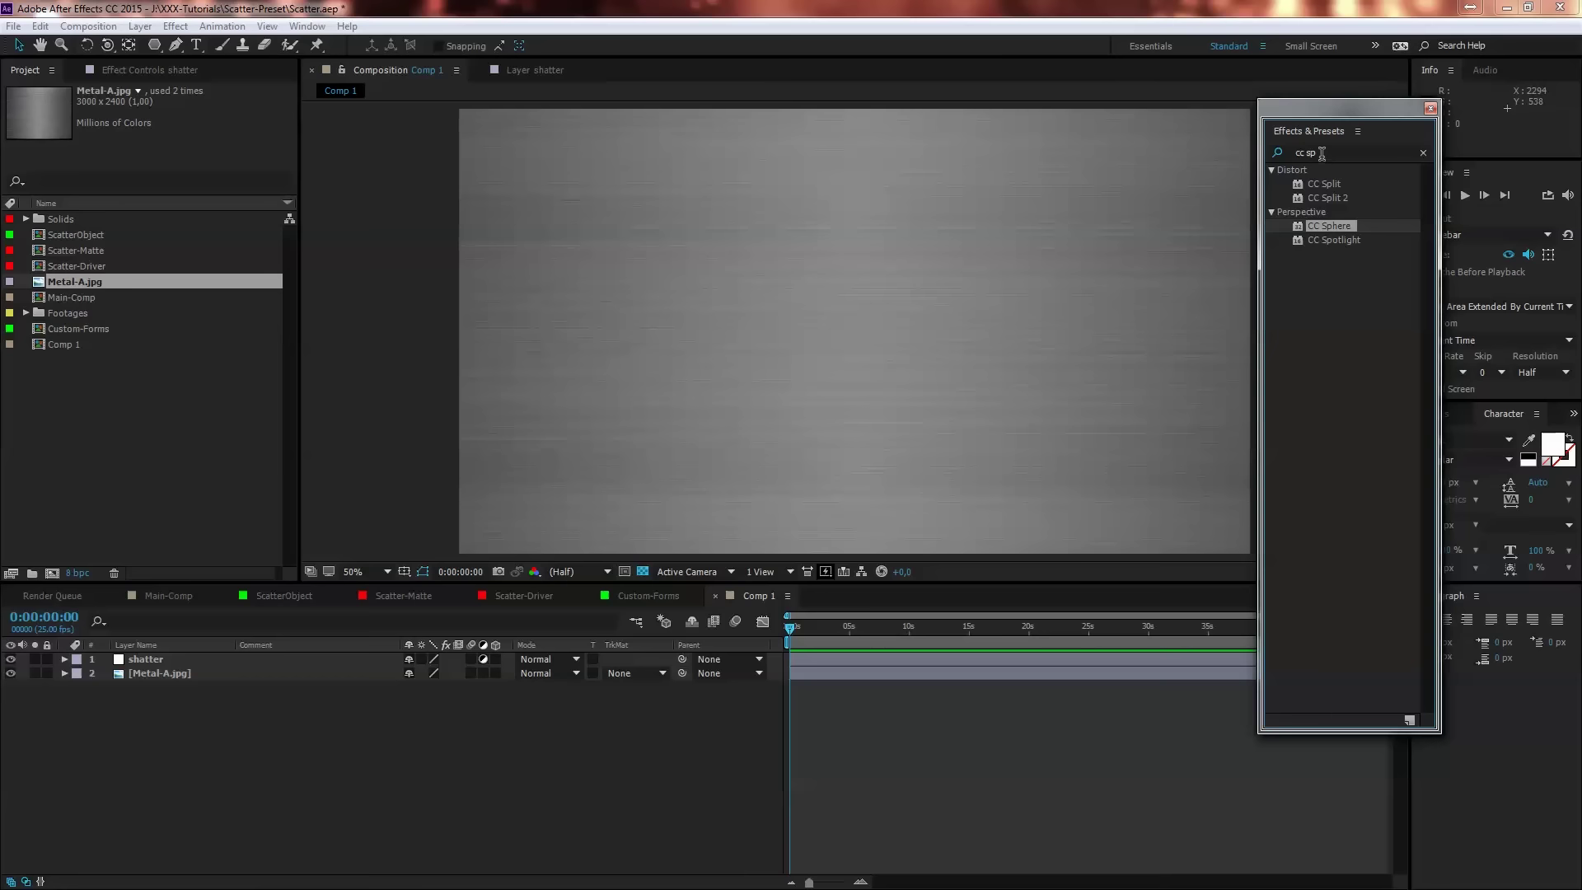
left_click(1318, 153)
left_click_drag(1324, 183, 1328, 180)
type("sch")
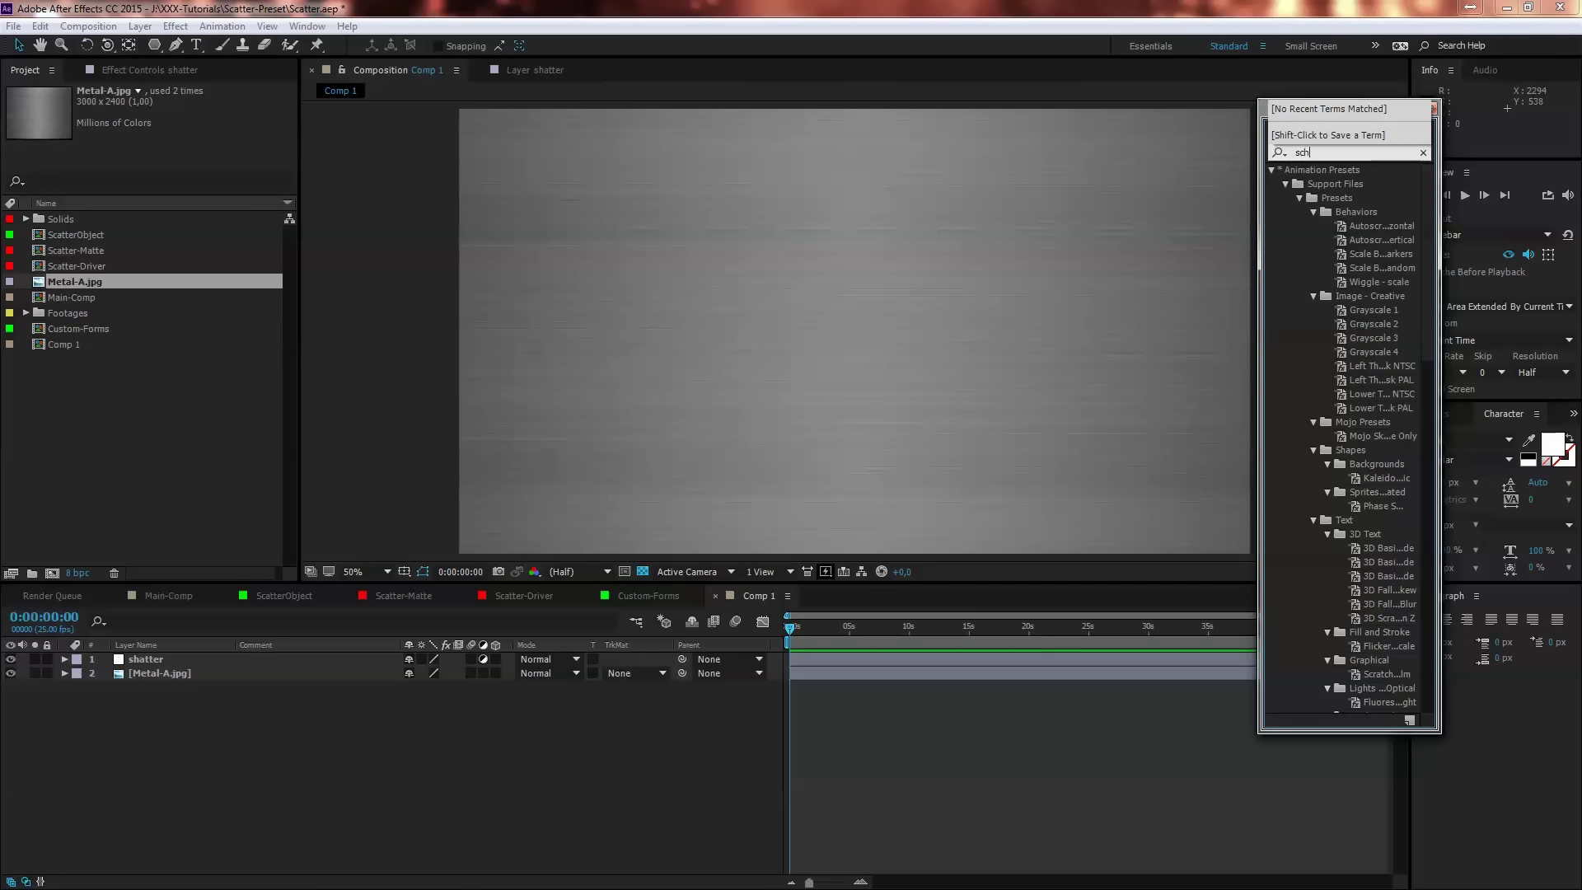
key("BackSpace")
key("BackSpace")
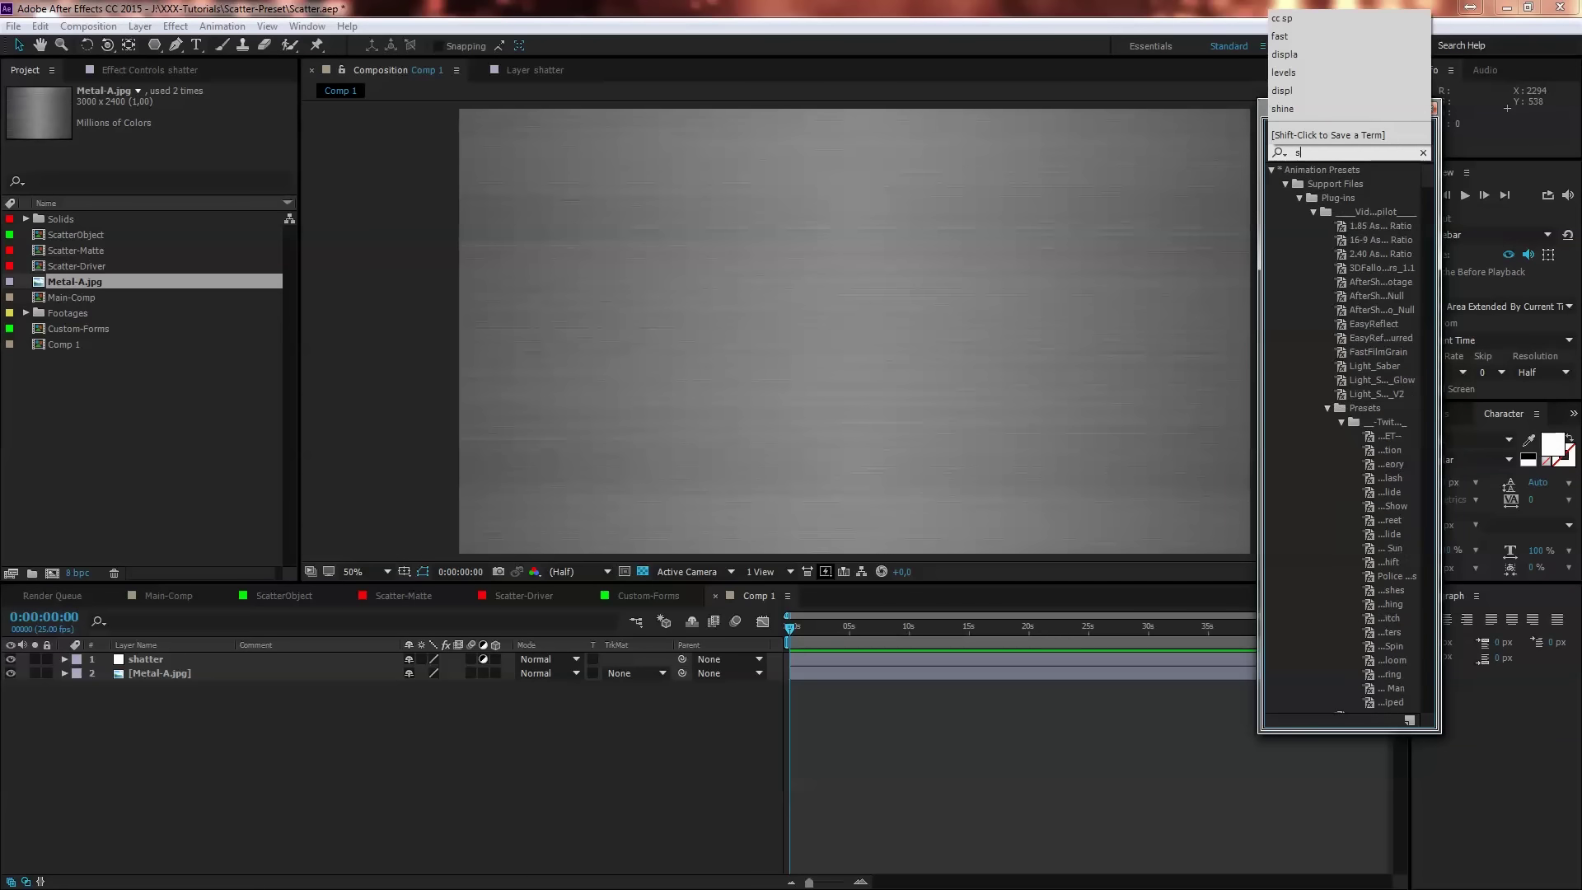
type("ha")
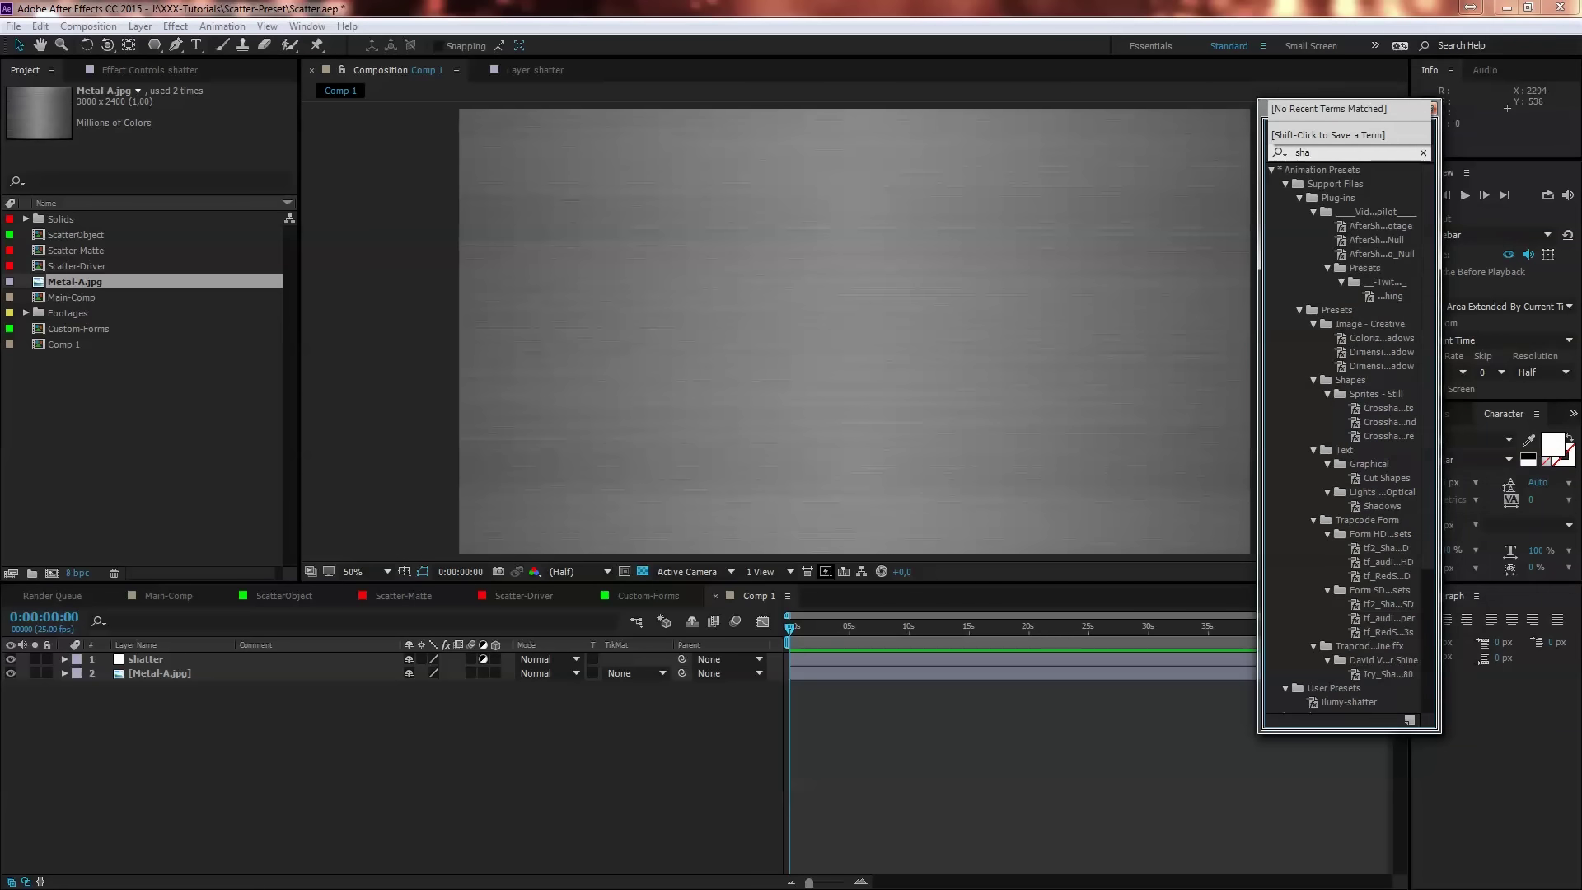
type("tt")
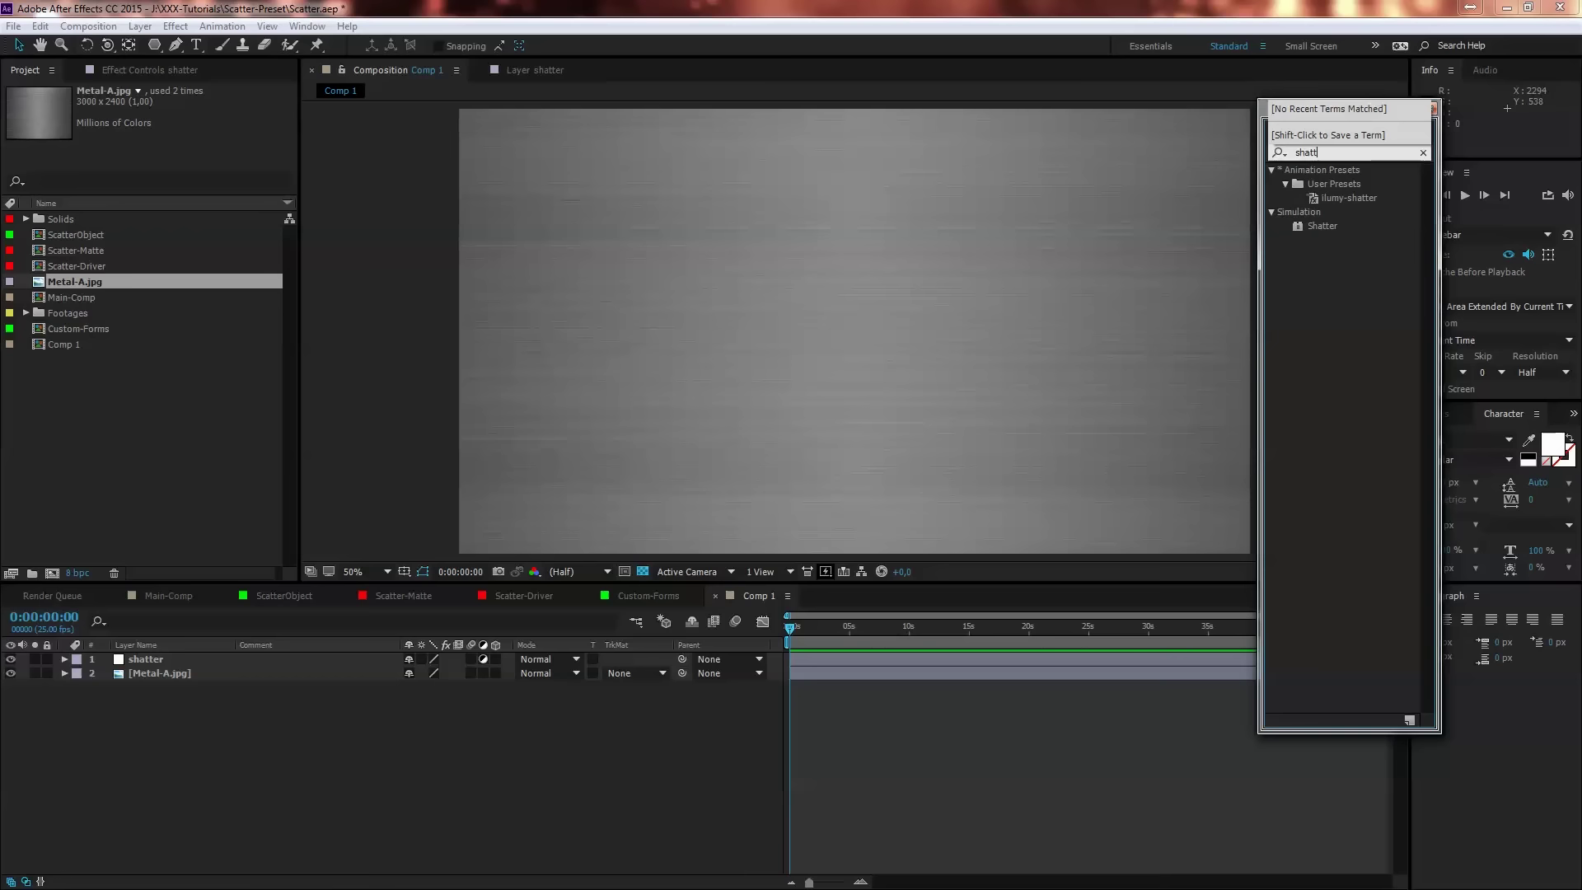
Step: Apply the ilumy-shatter preset to the shatter layer and close the preset browser
left_click(1360, 198)
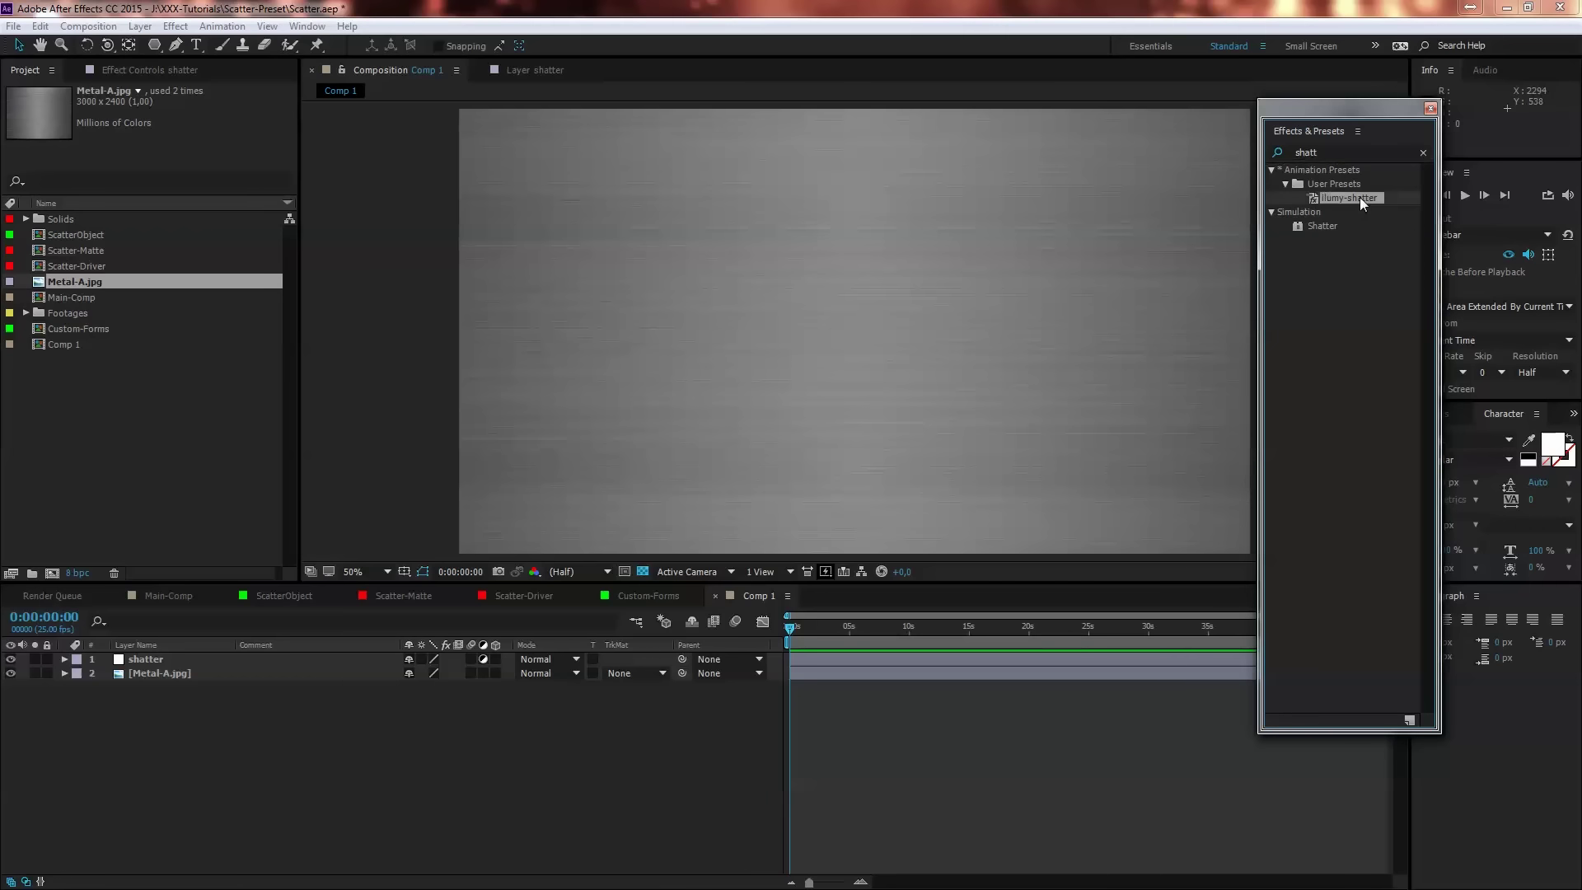
left_click(220, 658)
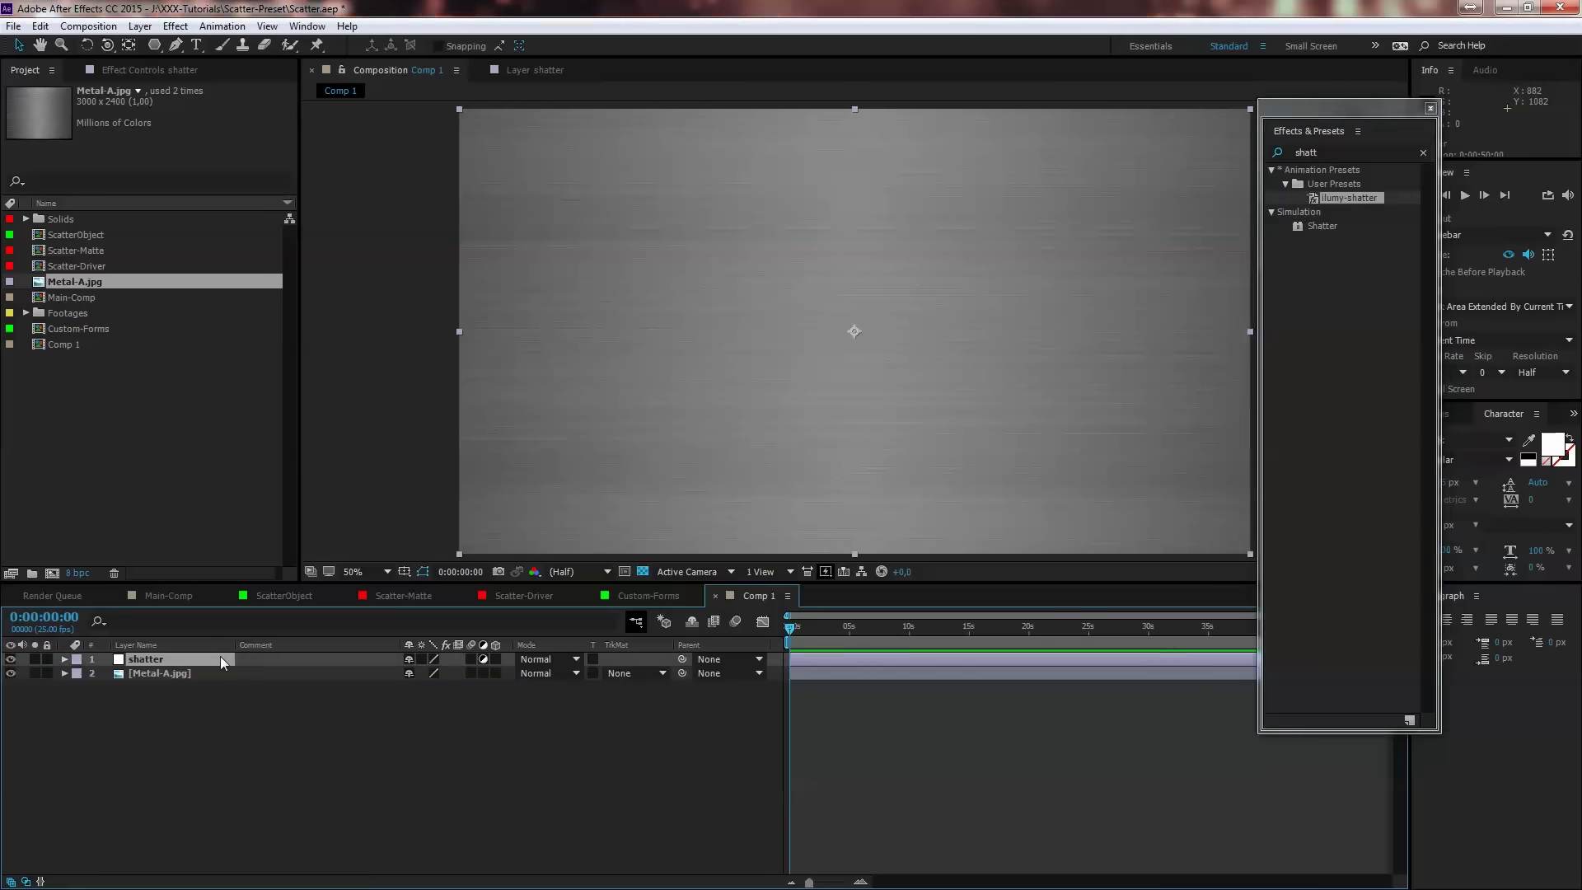
double_click(1352, 197)
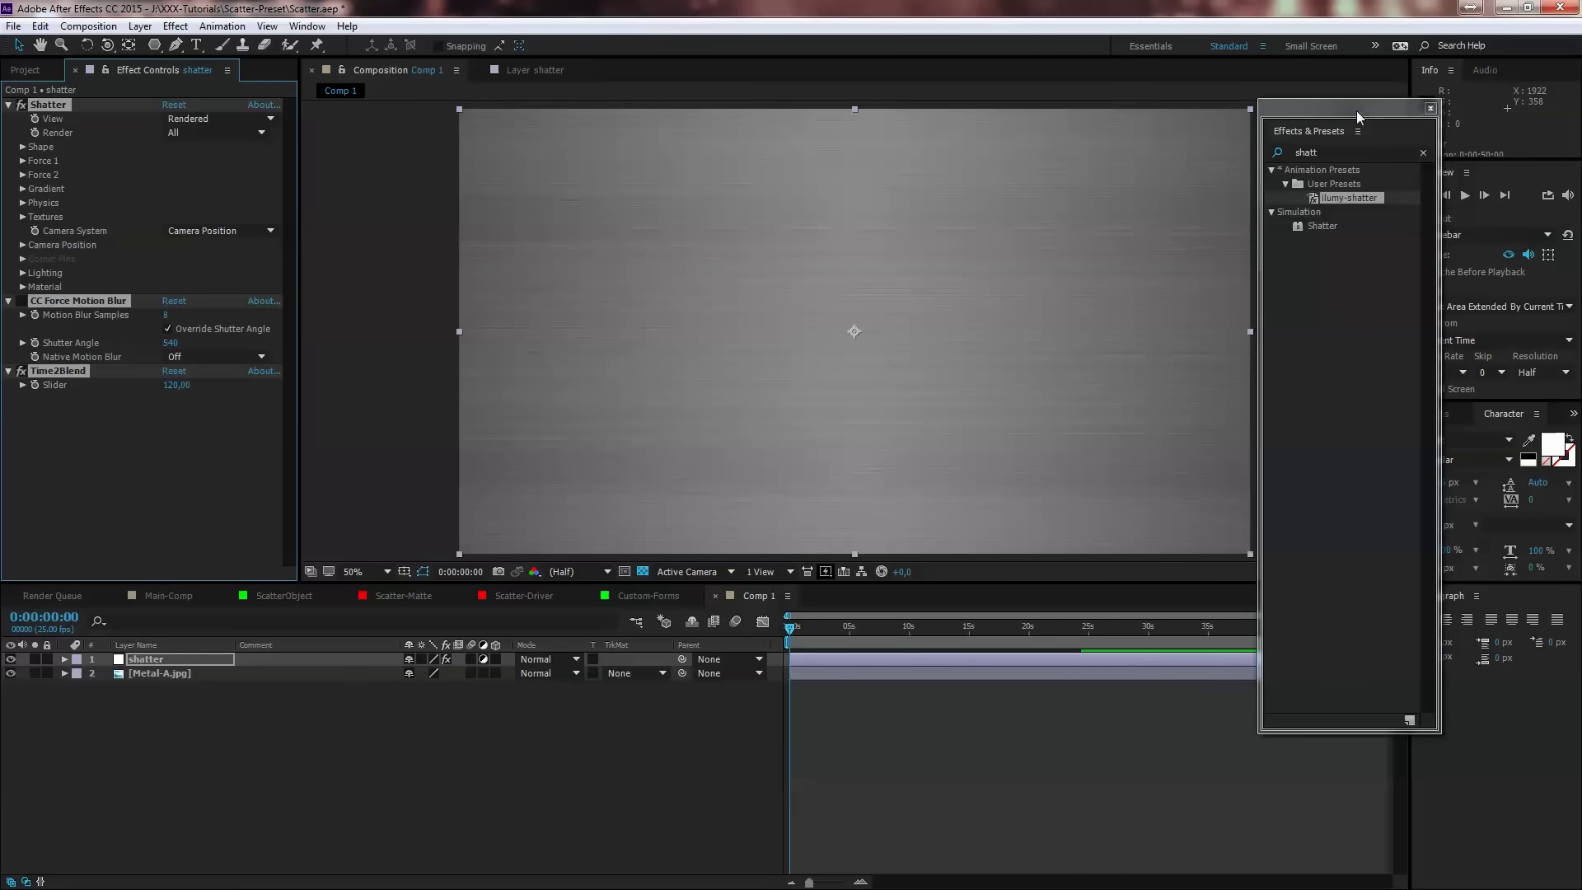
left_click(1430, 108)
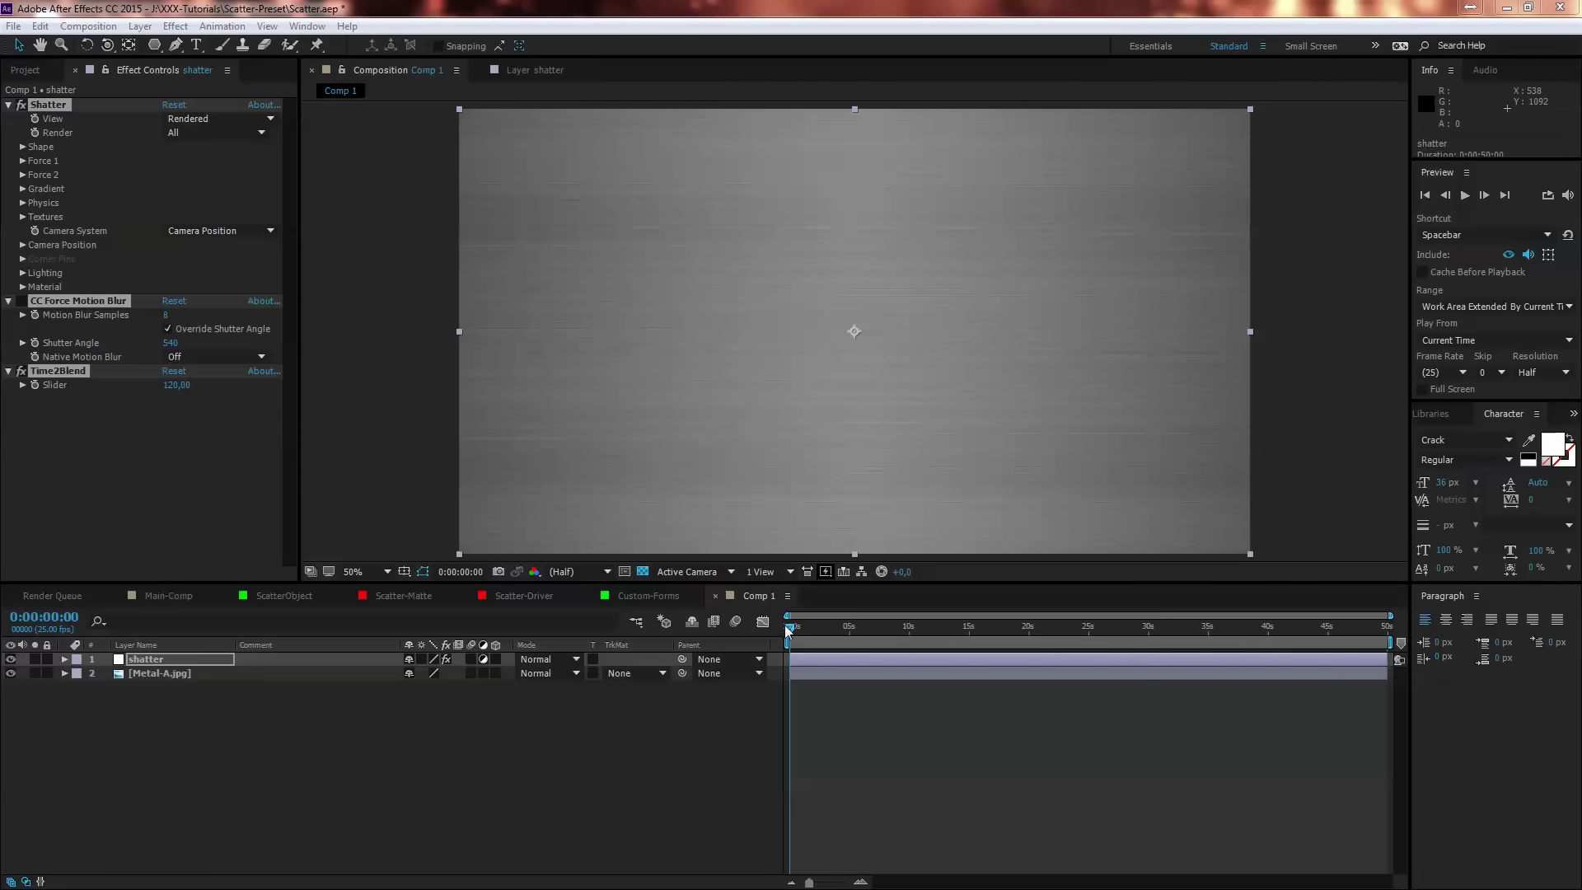
Step: Preview the metal texture breaking into hexagonal shards, then return to the Project panel
mouse_move(790, 628)
left_mouse_down()
mouse_move(812, 632)
mouse_move(790, 633)
left_mouse_up()
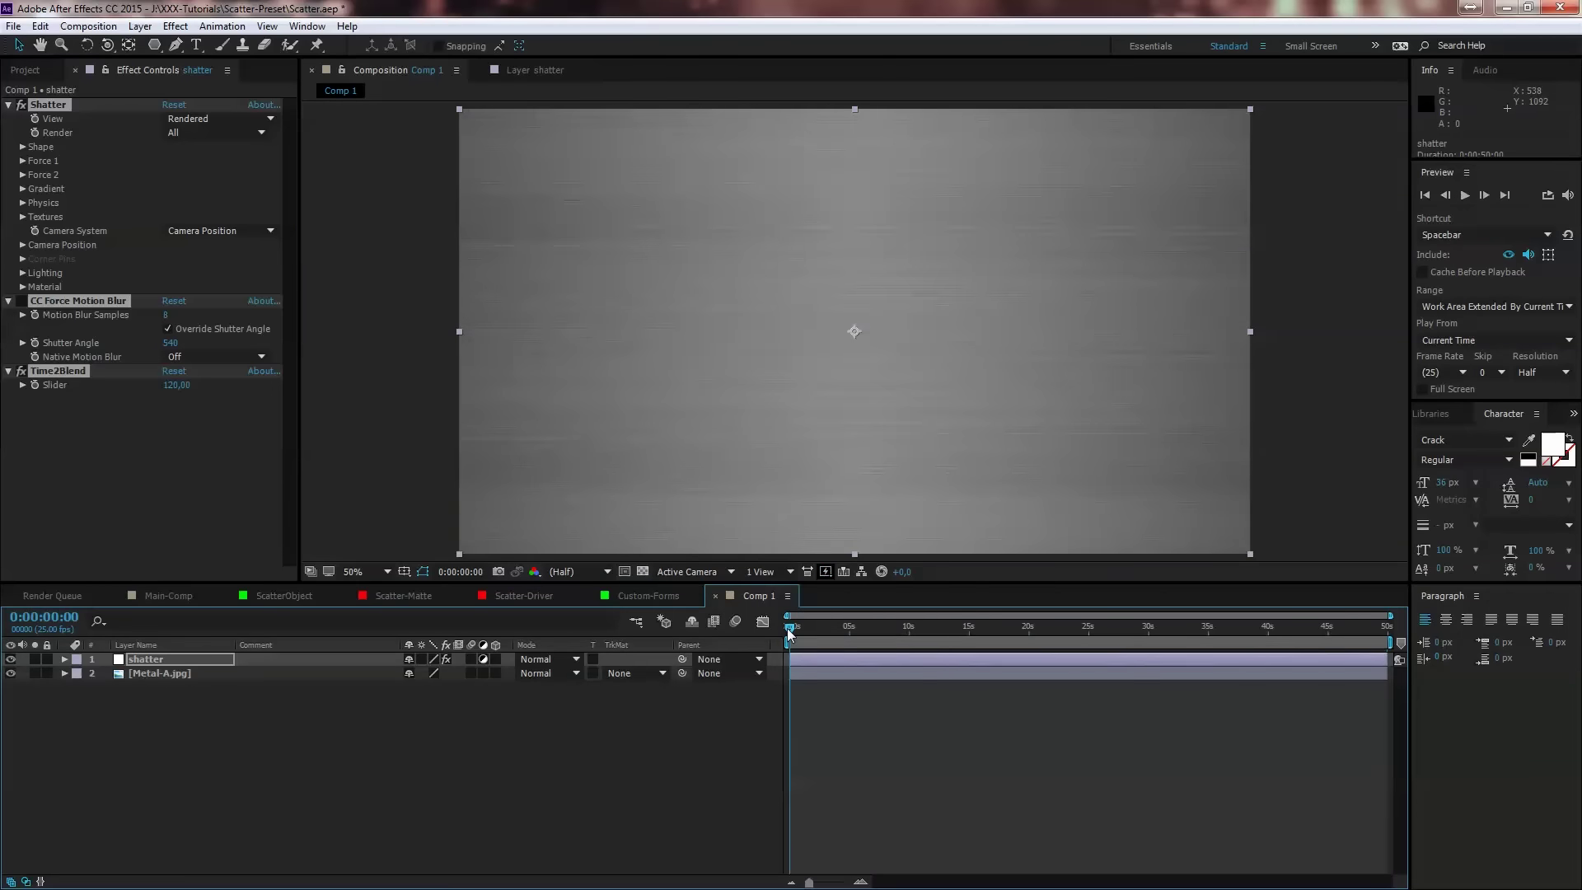
key("space")
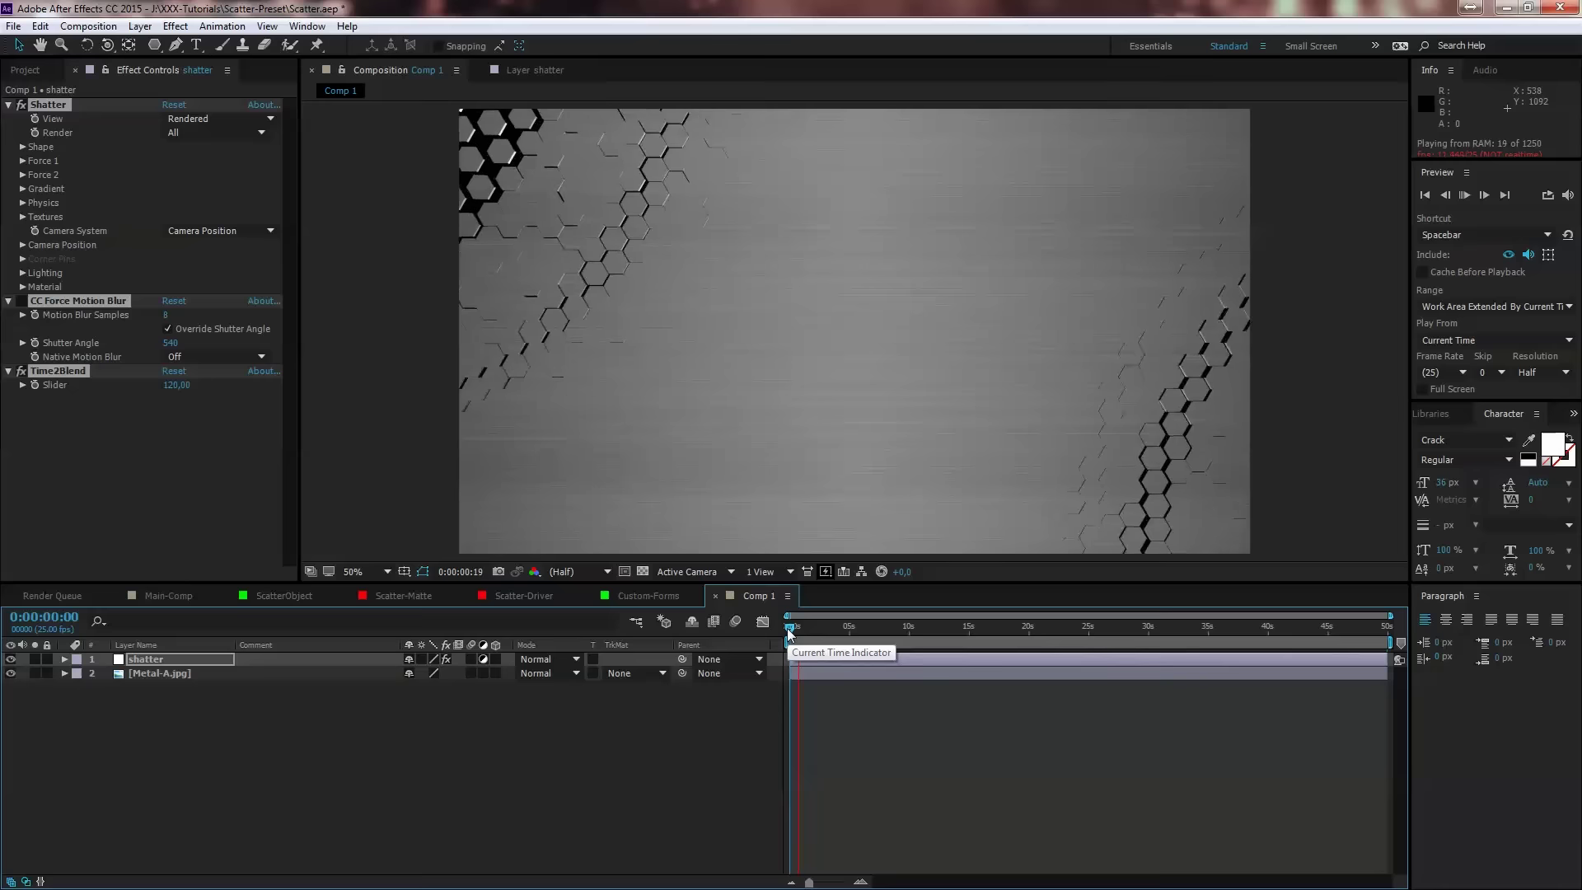
key("space")
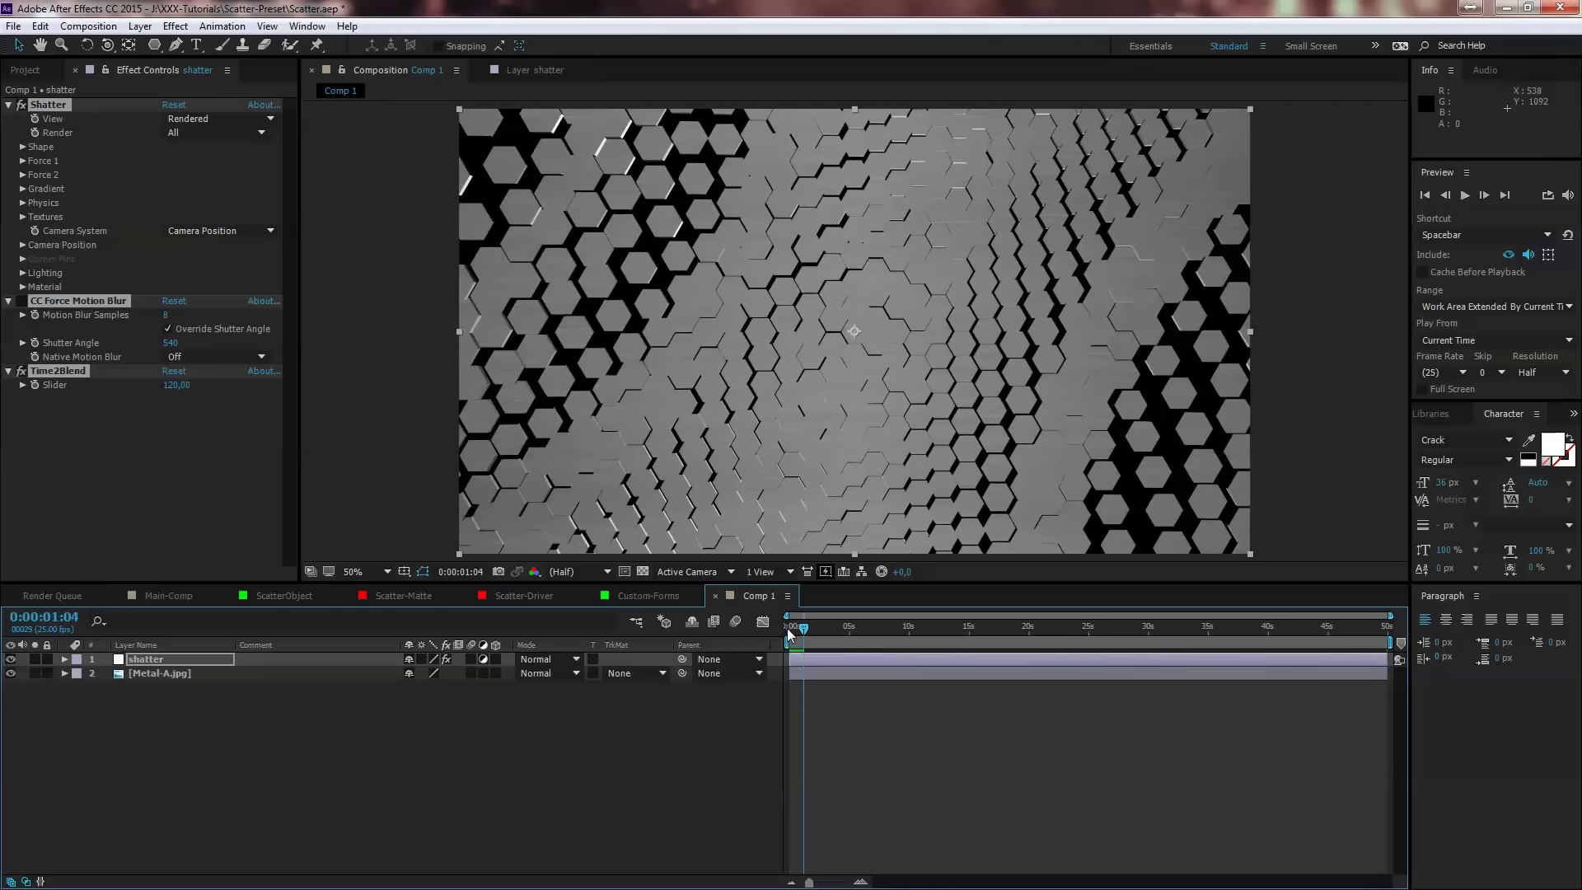
left_click(33, 72)
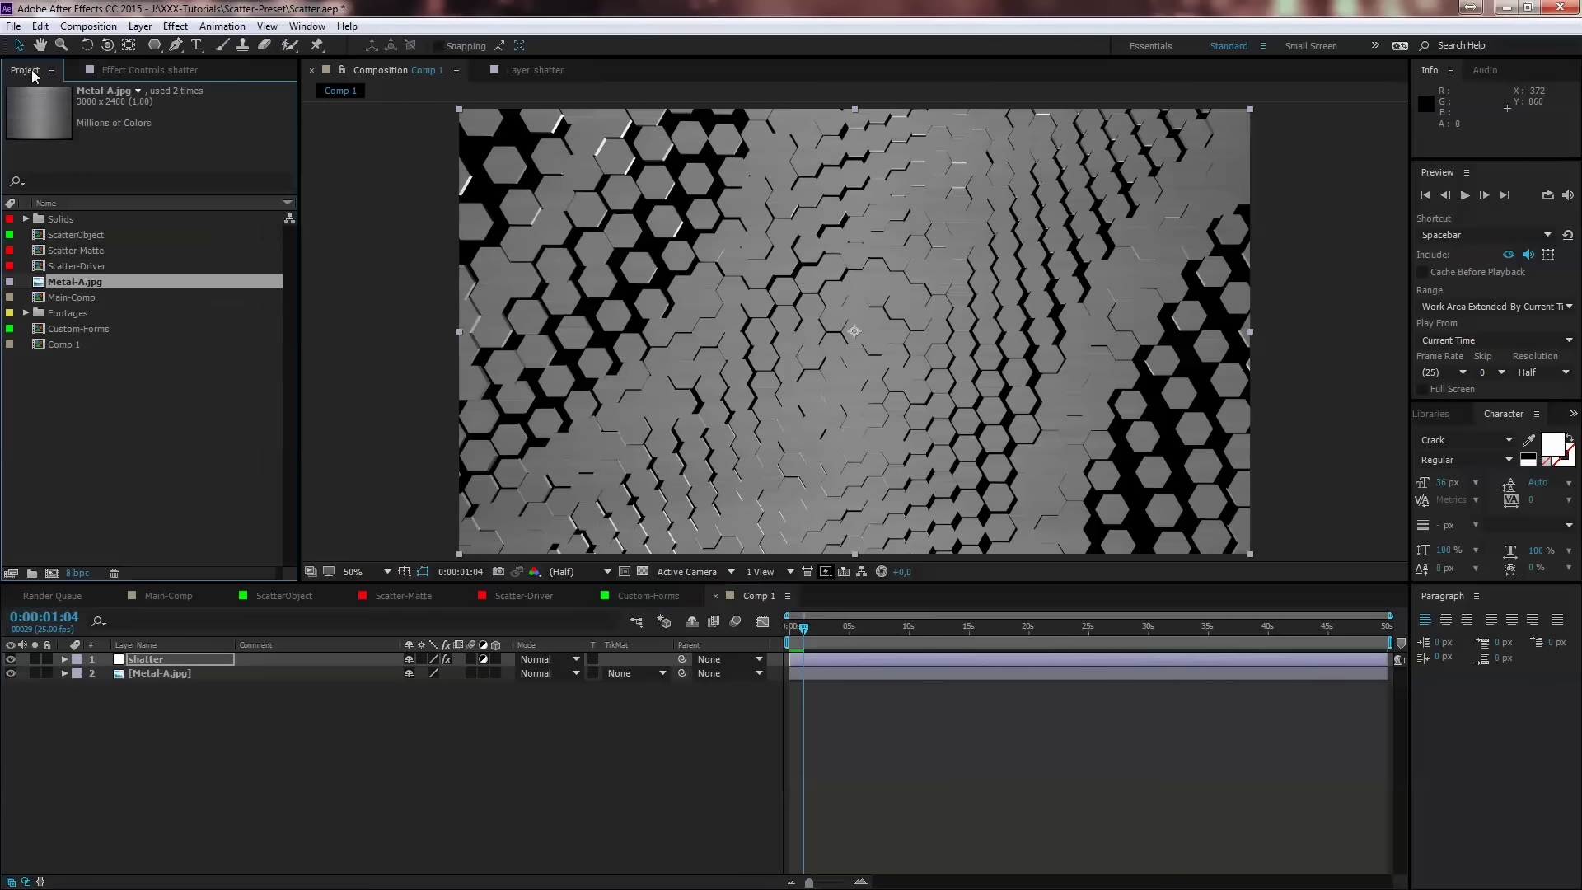
Step: Add Wasser-Gas.jpg below the shatter layer and show shatter's Effect Controls
left_click(25, 313)
left_click(85, 332)
left_click_drag(87, 334, 157, 669)
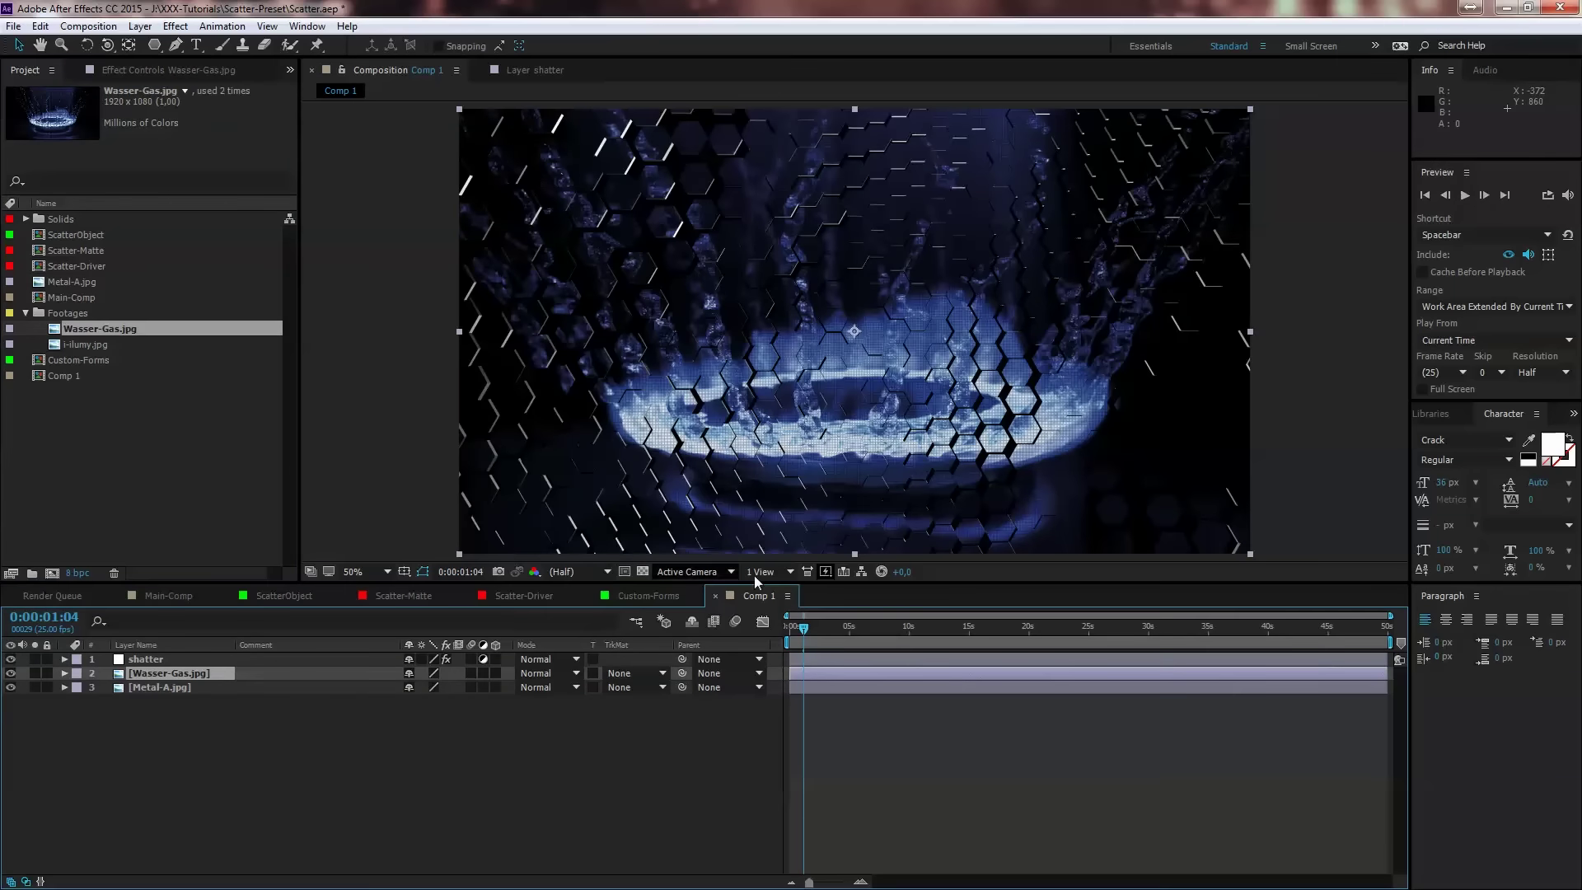
left_click_drag(812, 627, 806, 631)
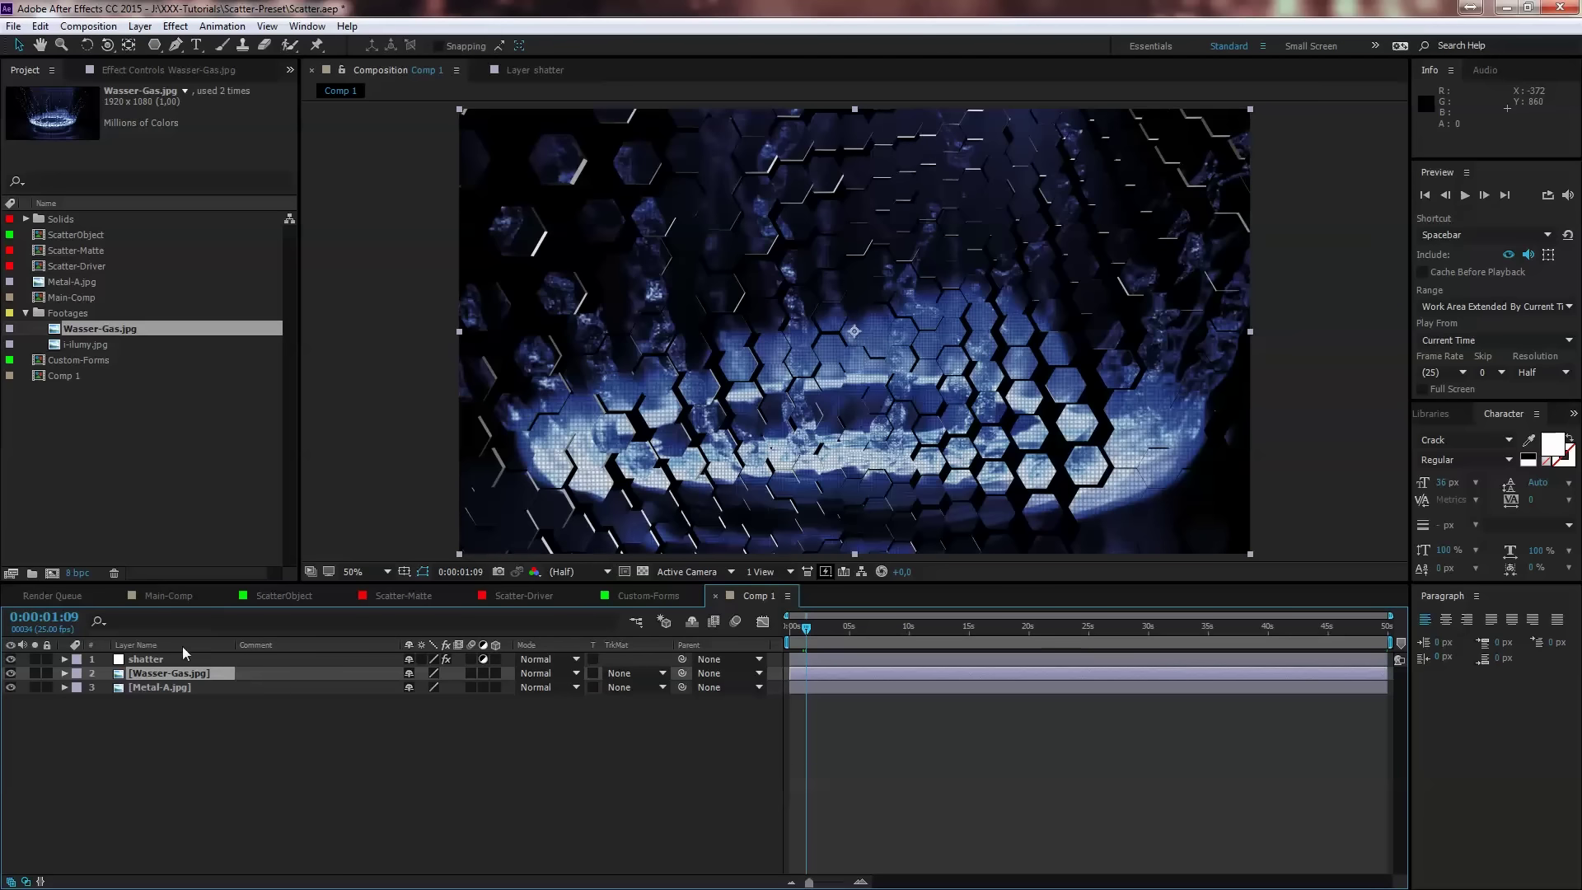
left_click(161, 658)
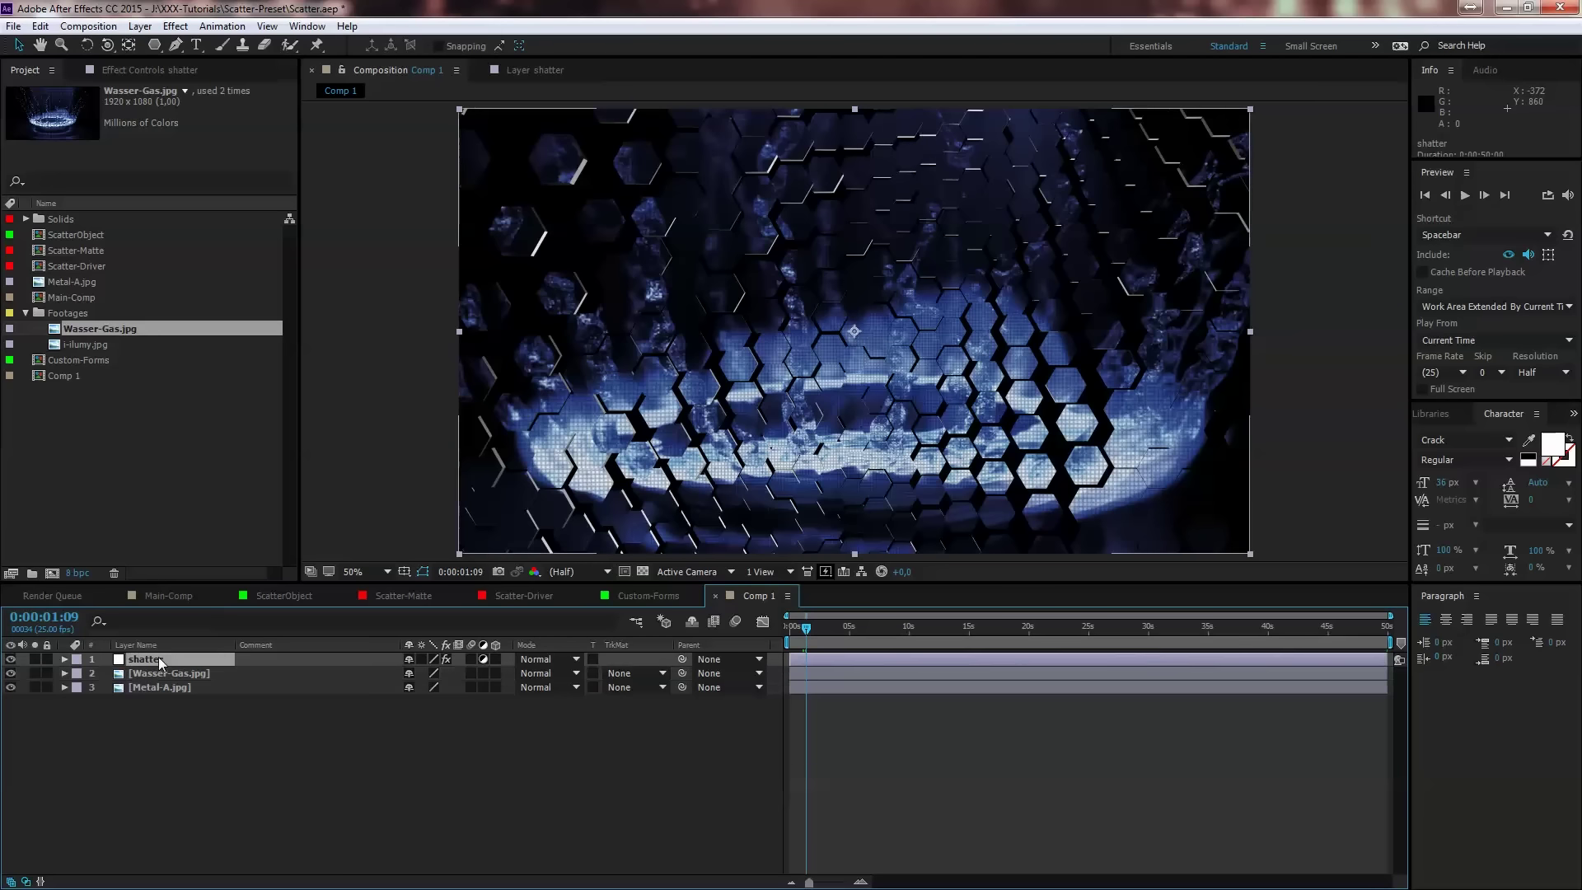
left_click(131, 68)
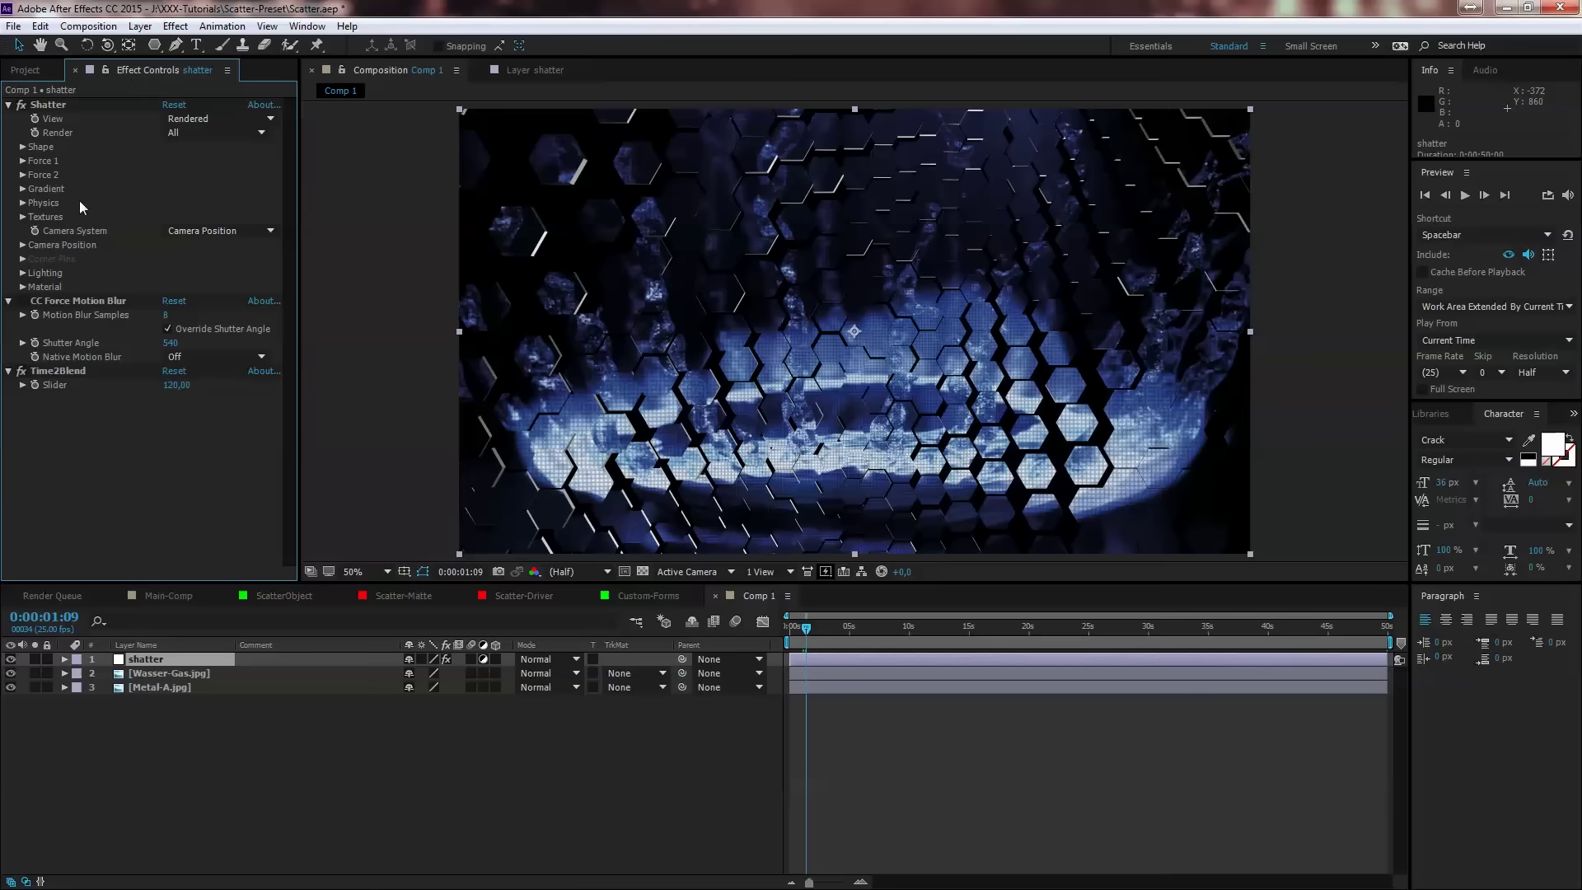
Step: Try the Glass and Bricks shatter patterns, then settle on Planks
left_click(22, 146)
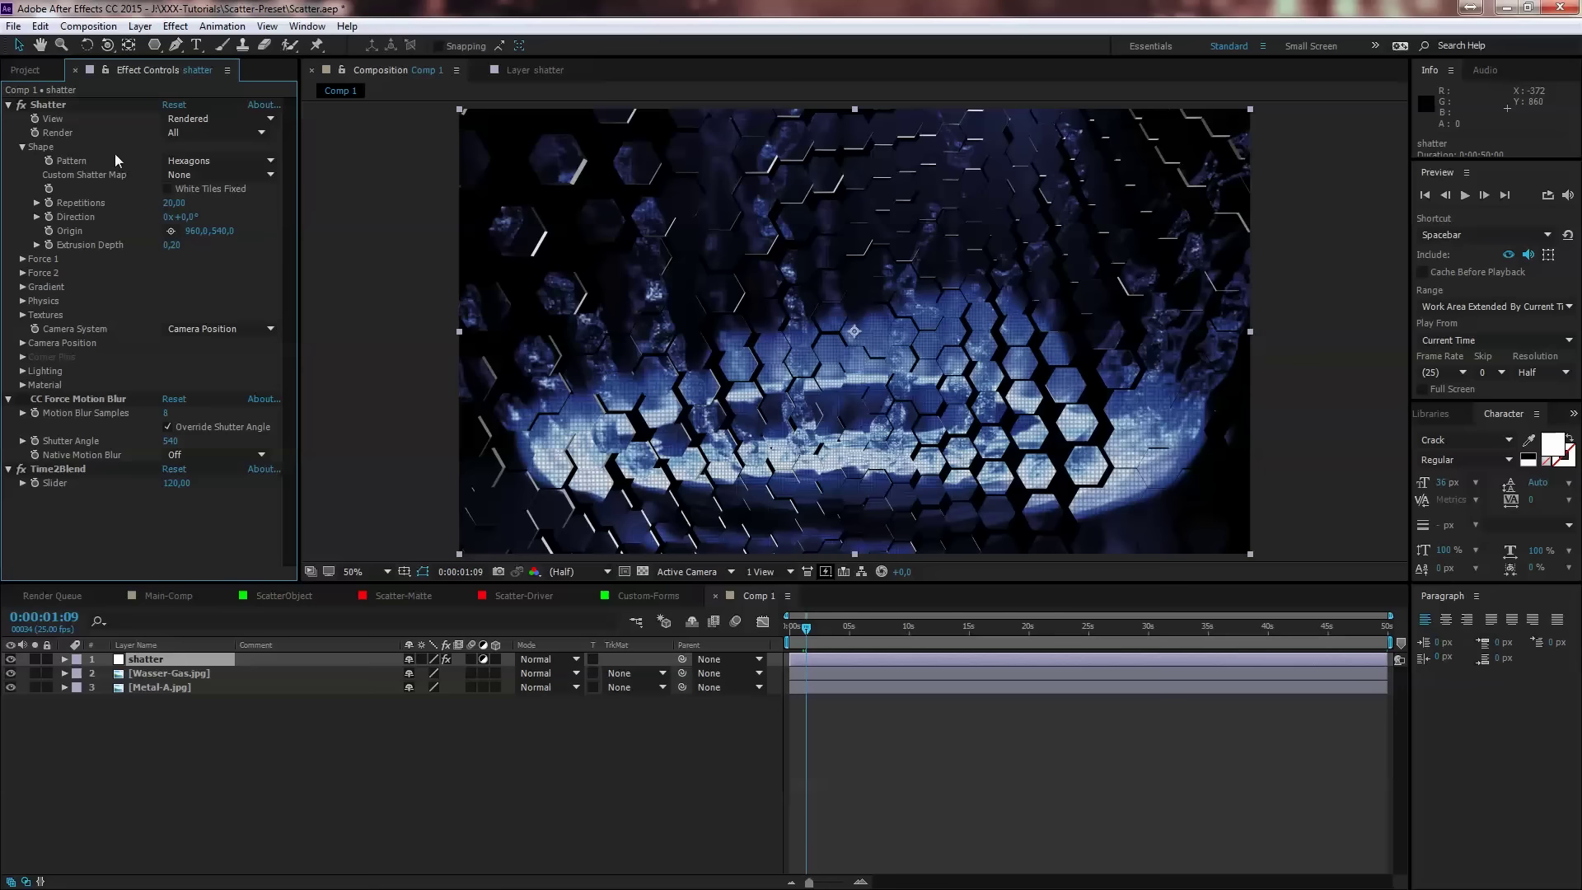
left_click(223, 160)
left_click(217, 294)
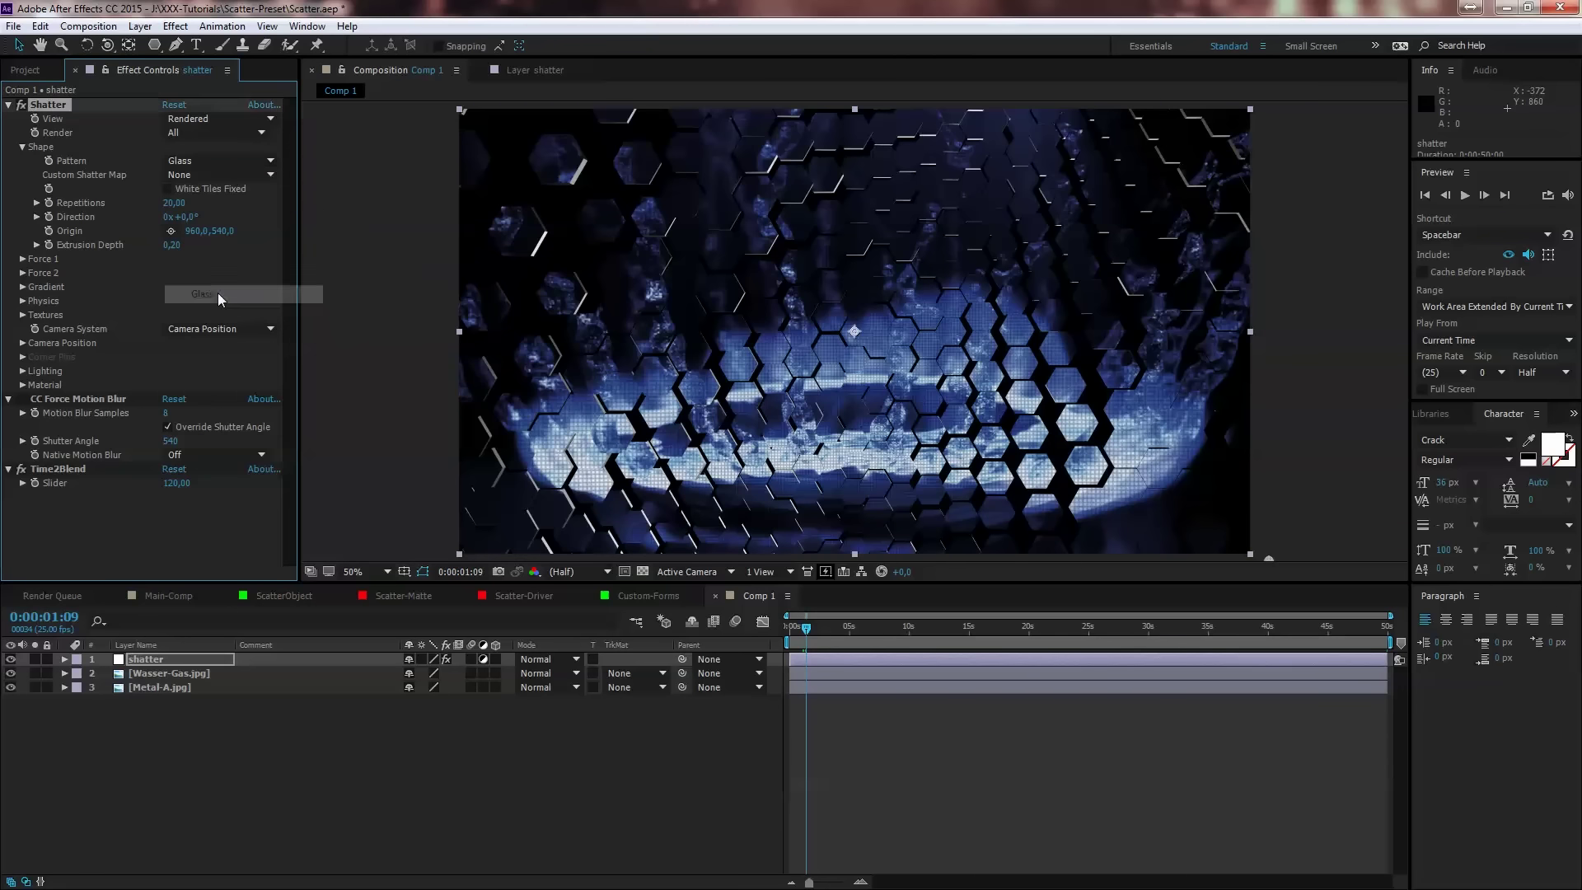
left_click(219, 162)
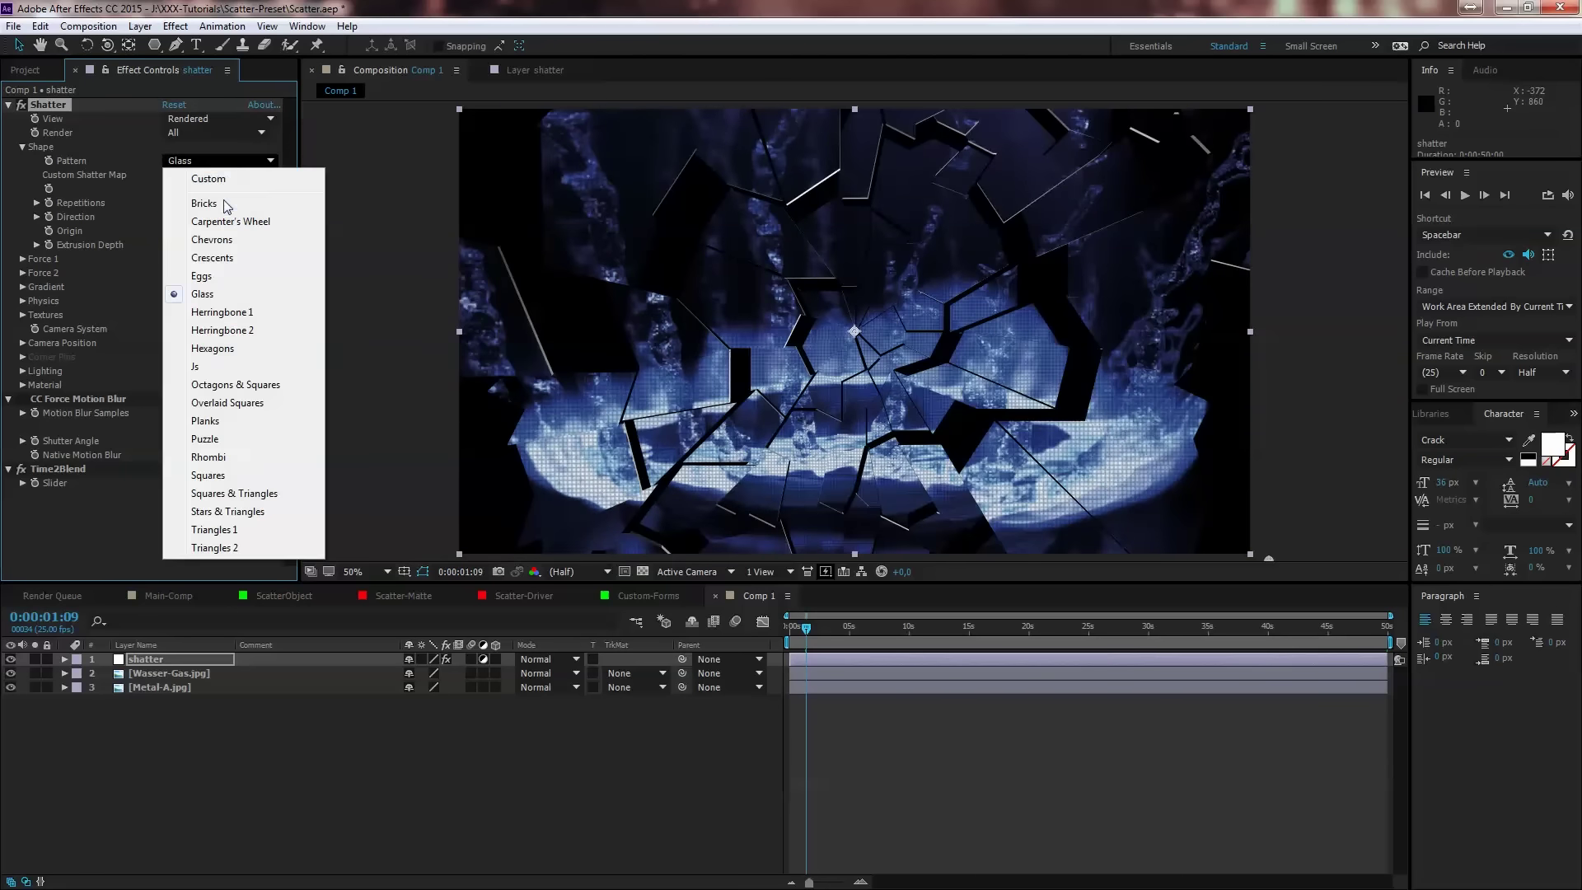
left_click(221, 203)
left_click(218, 162)
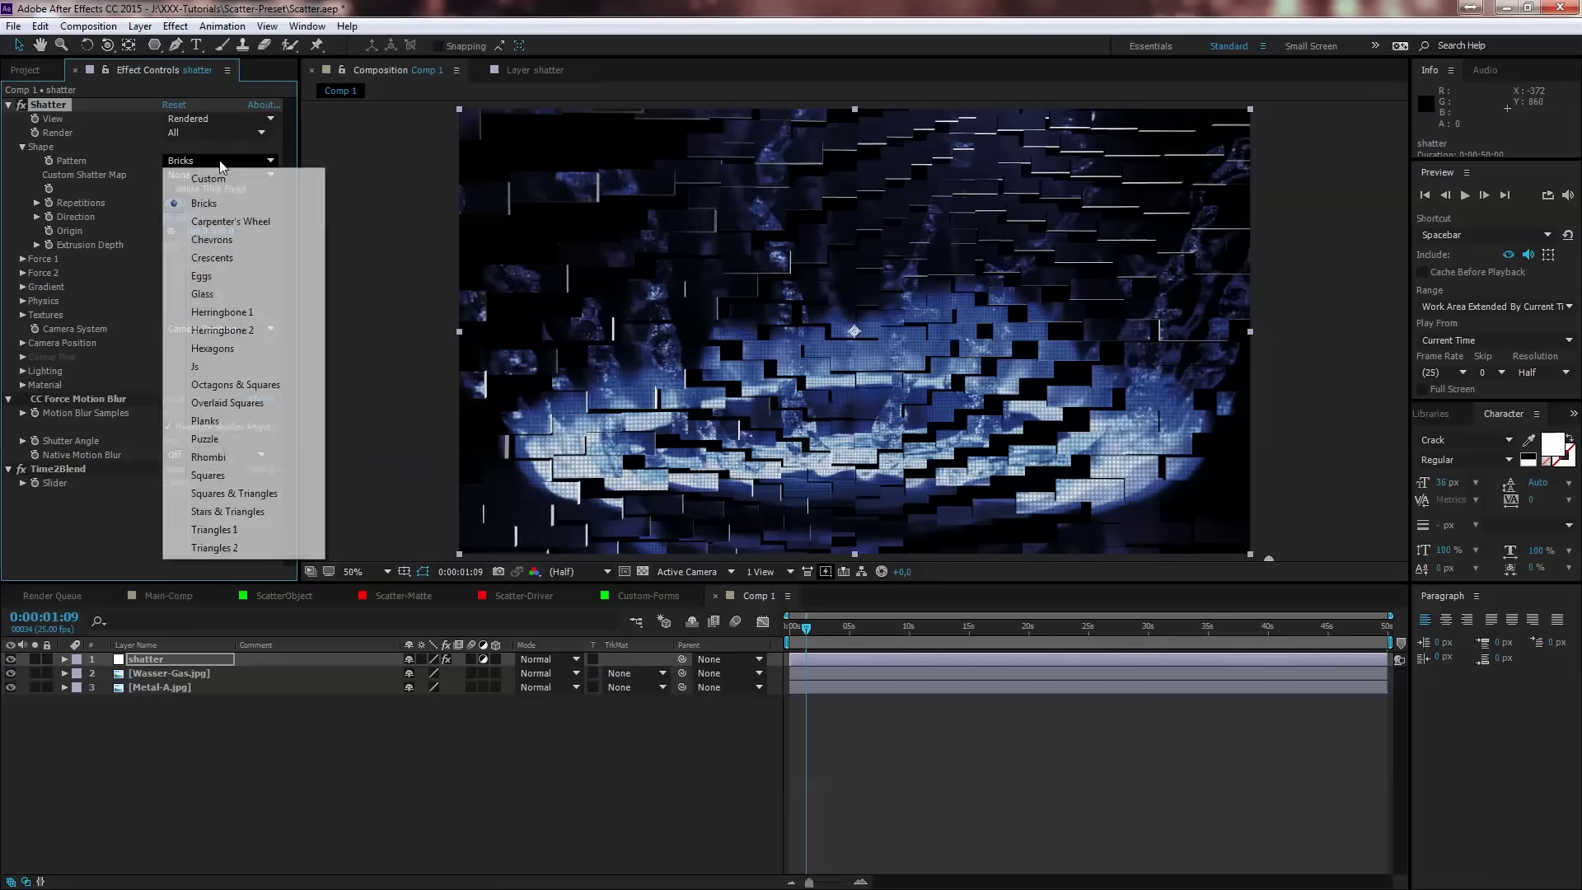
left_click(219, 422)
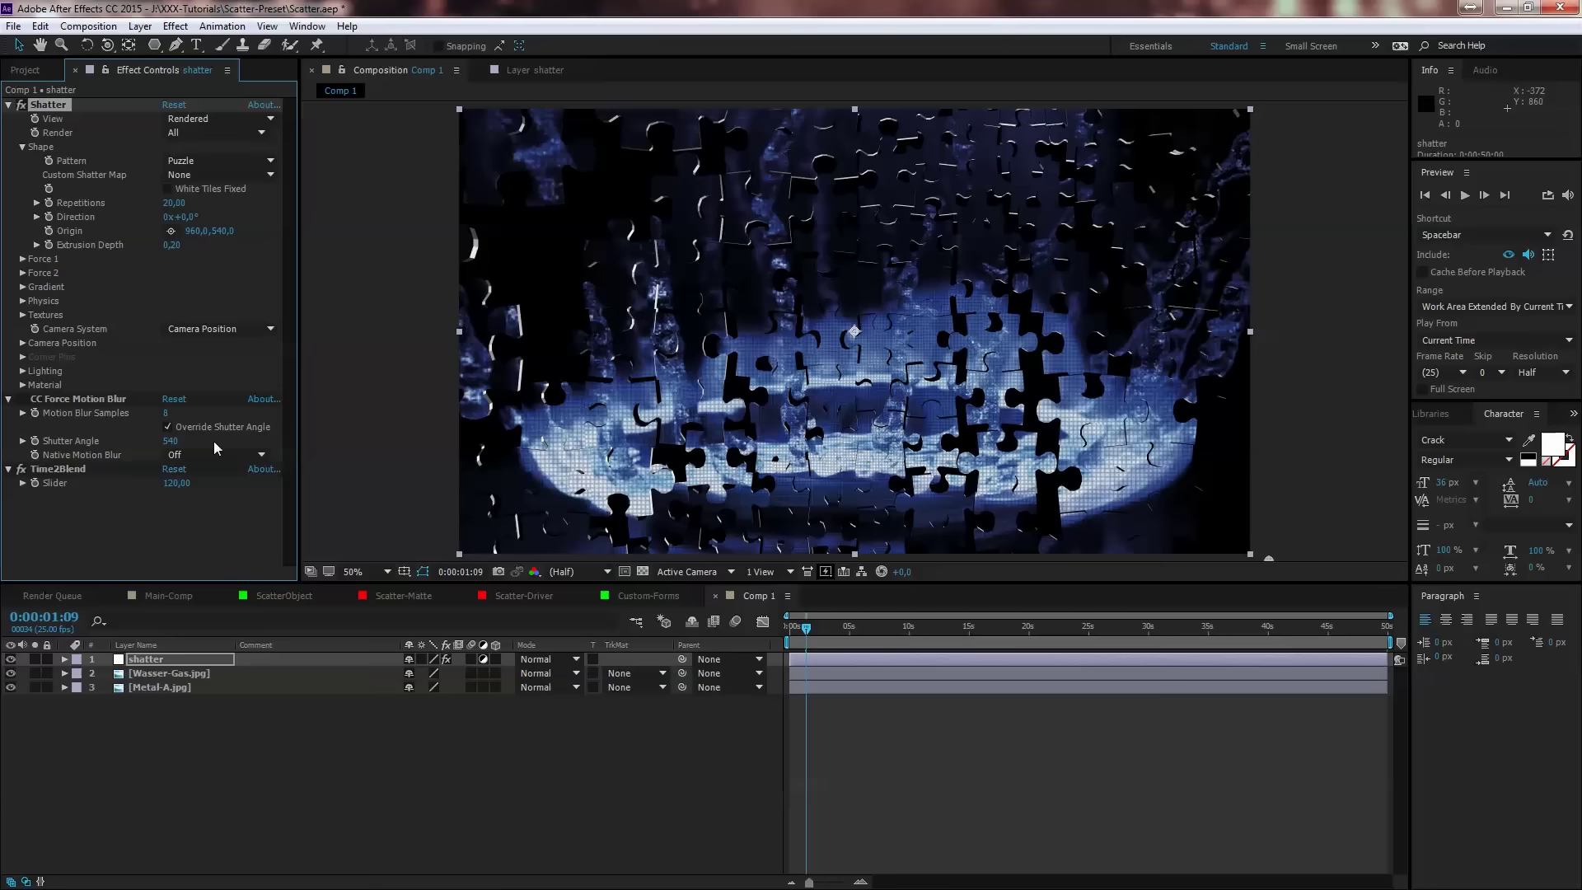
left_click(206, 158)
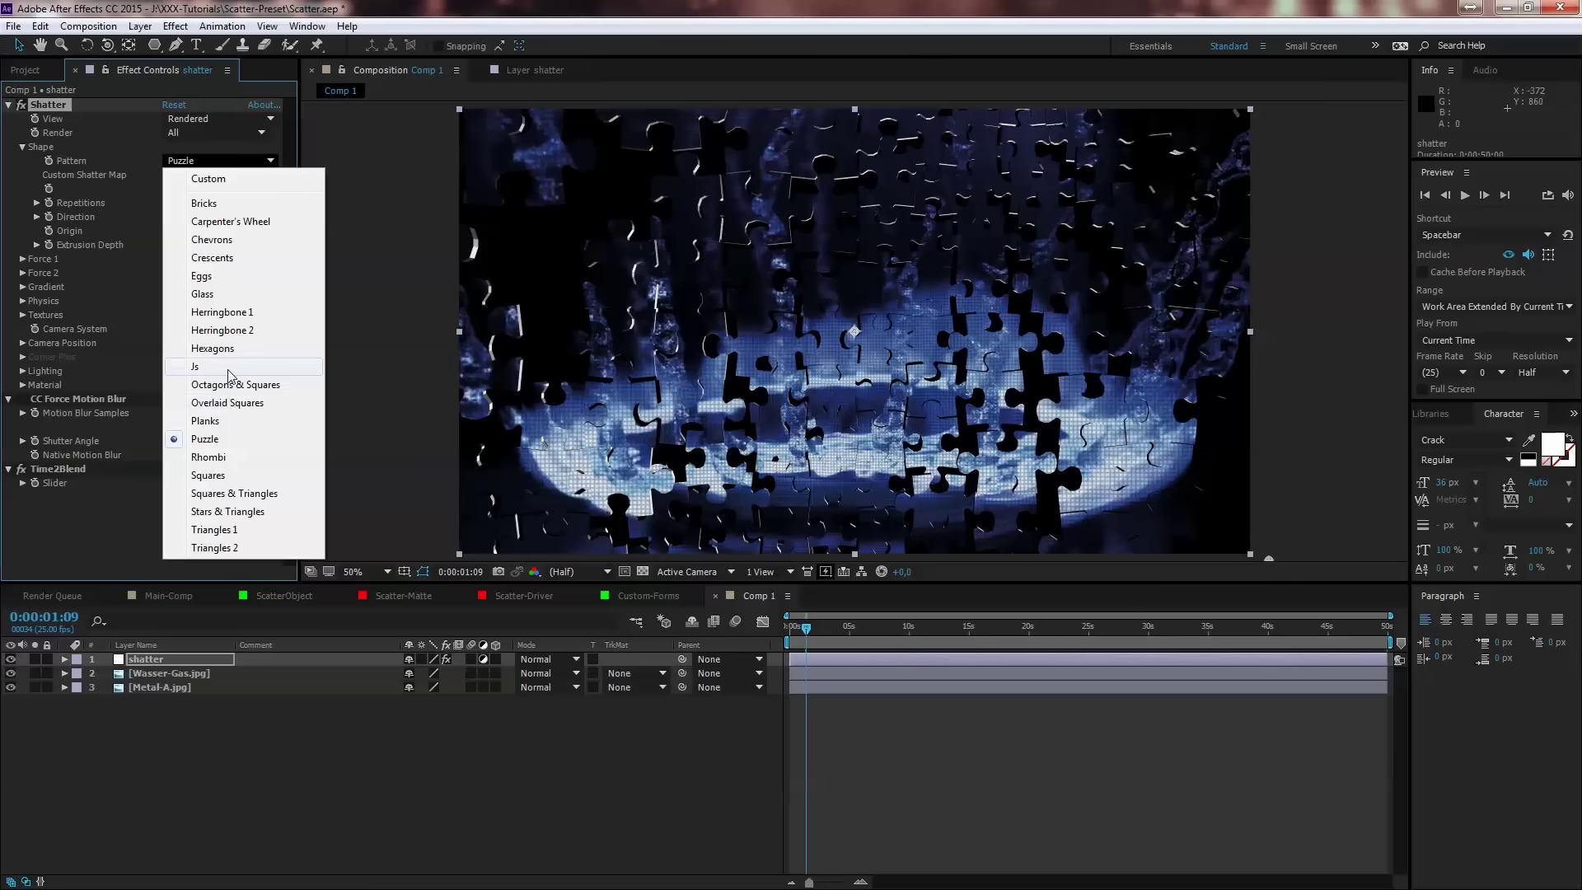
left_click(205, 421)
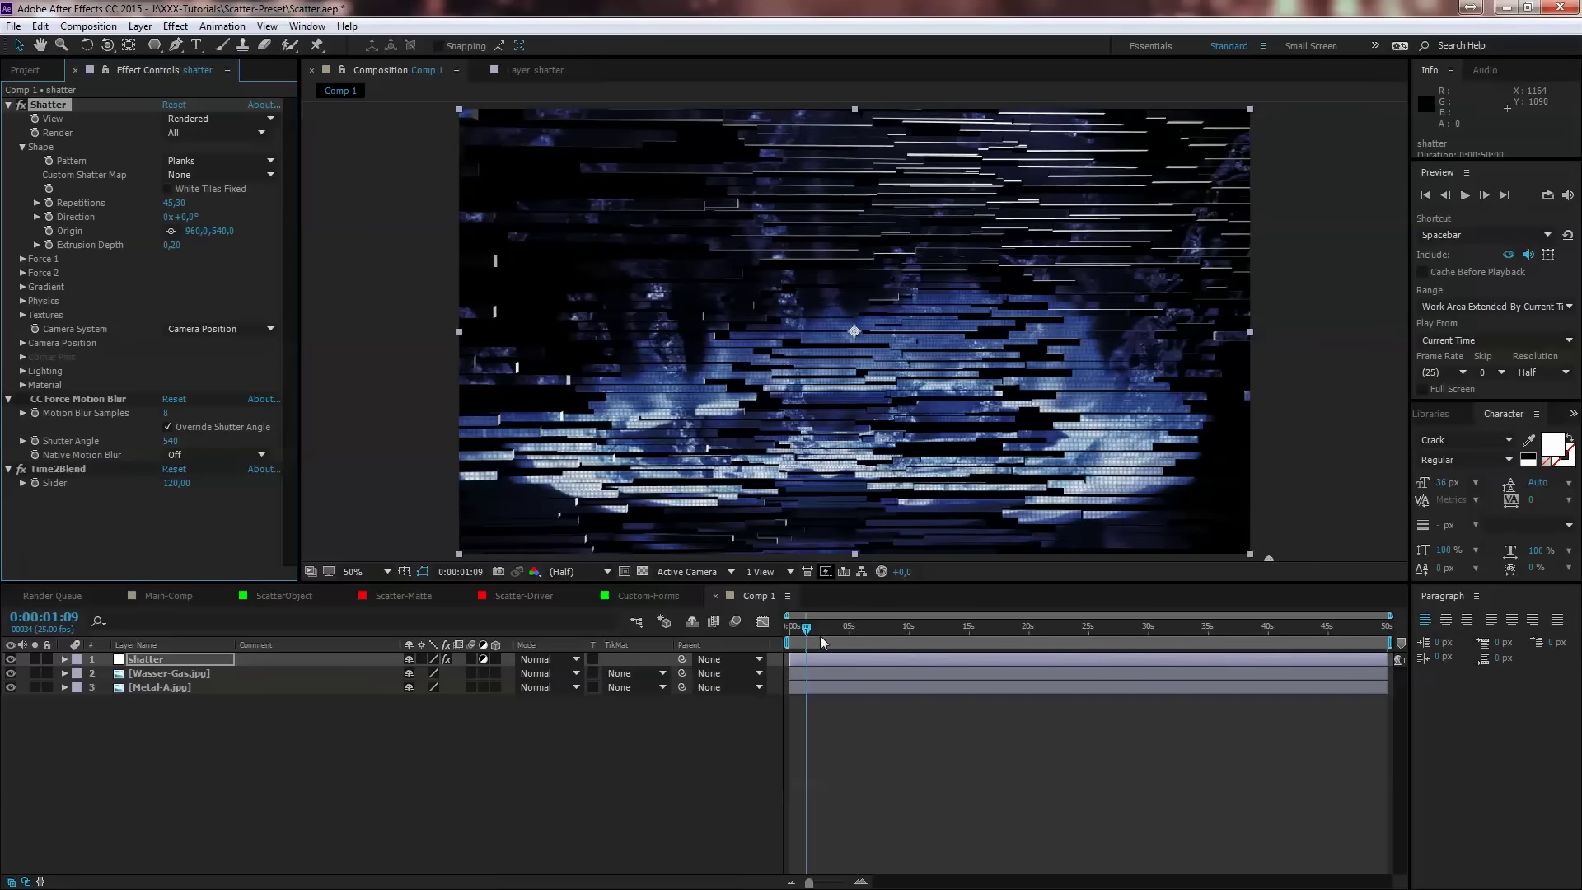
Step: Preview the planks shatter from the start of the composition
left_click_drag(805, 628, 770, 628)
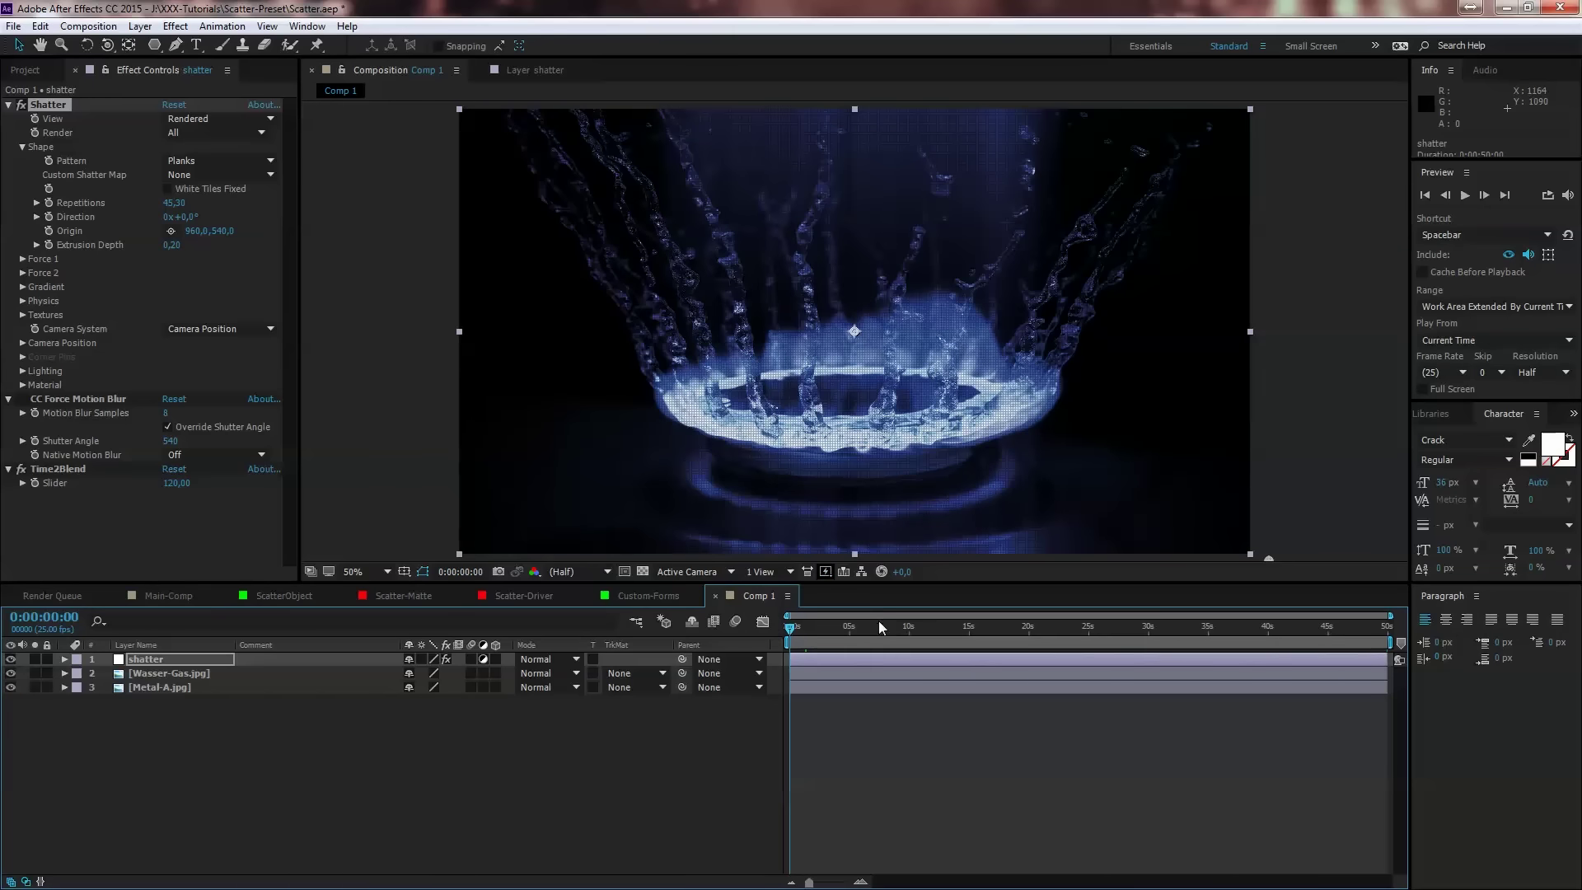
key("space")
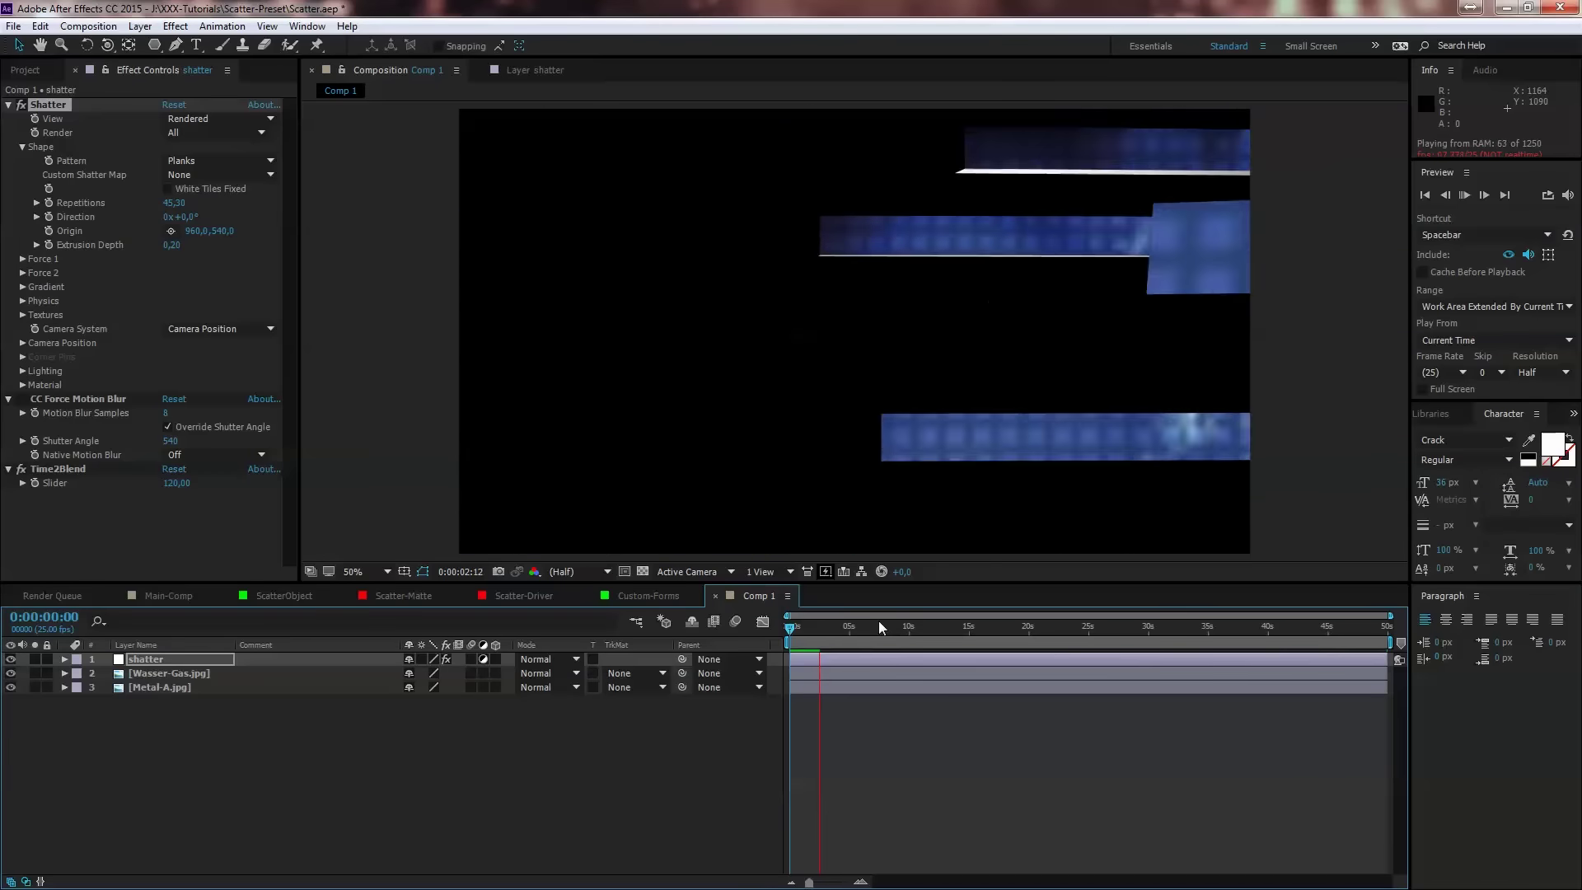
key("space")
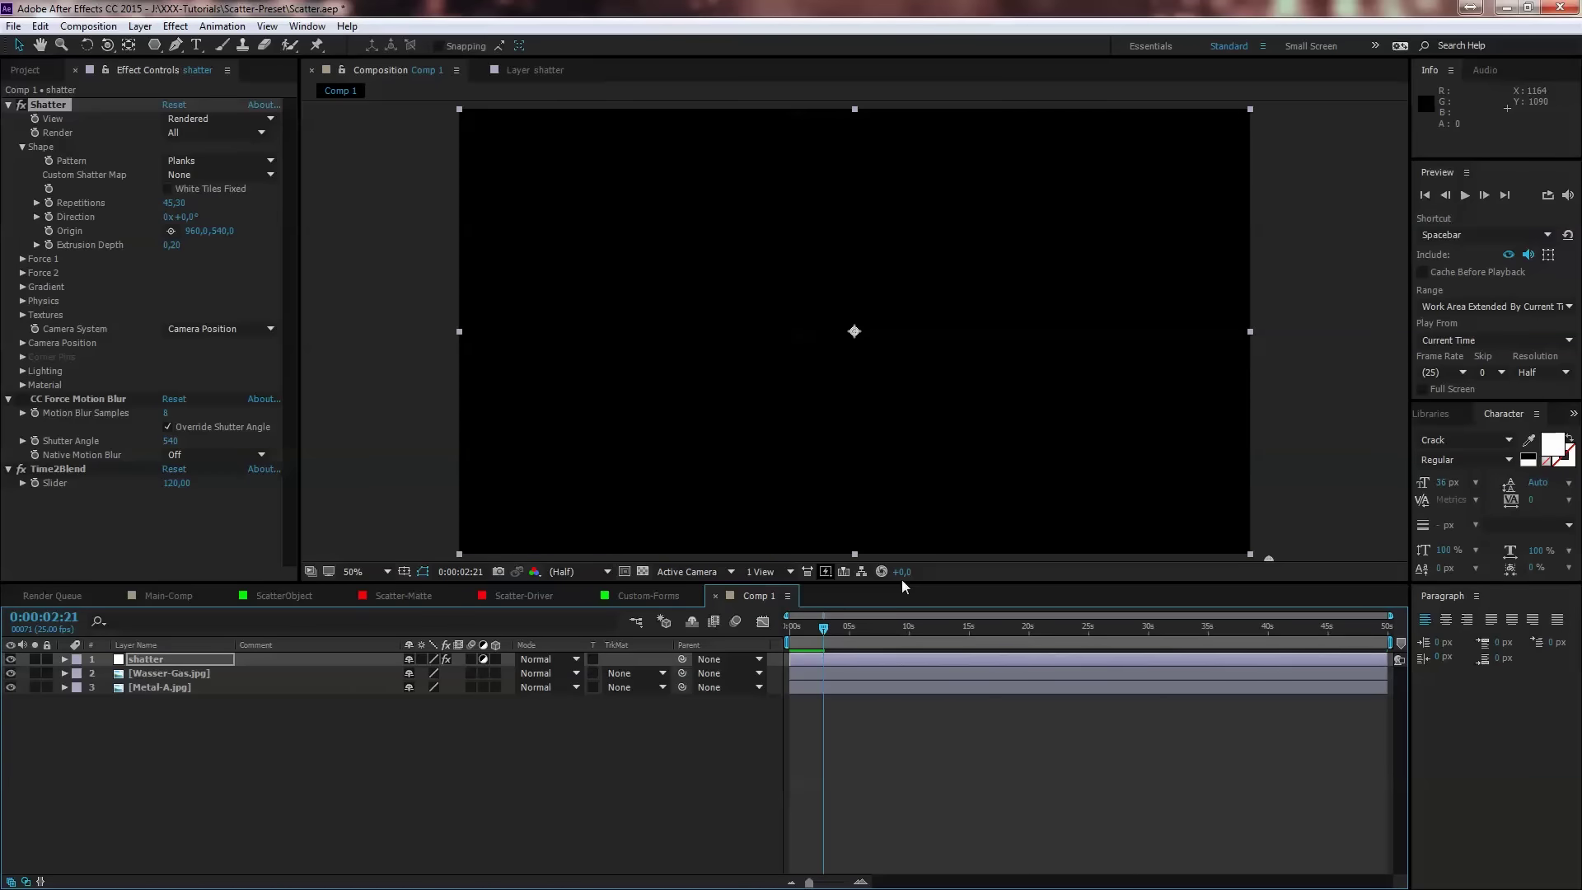
key("Home")
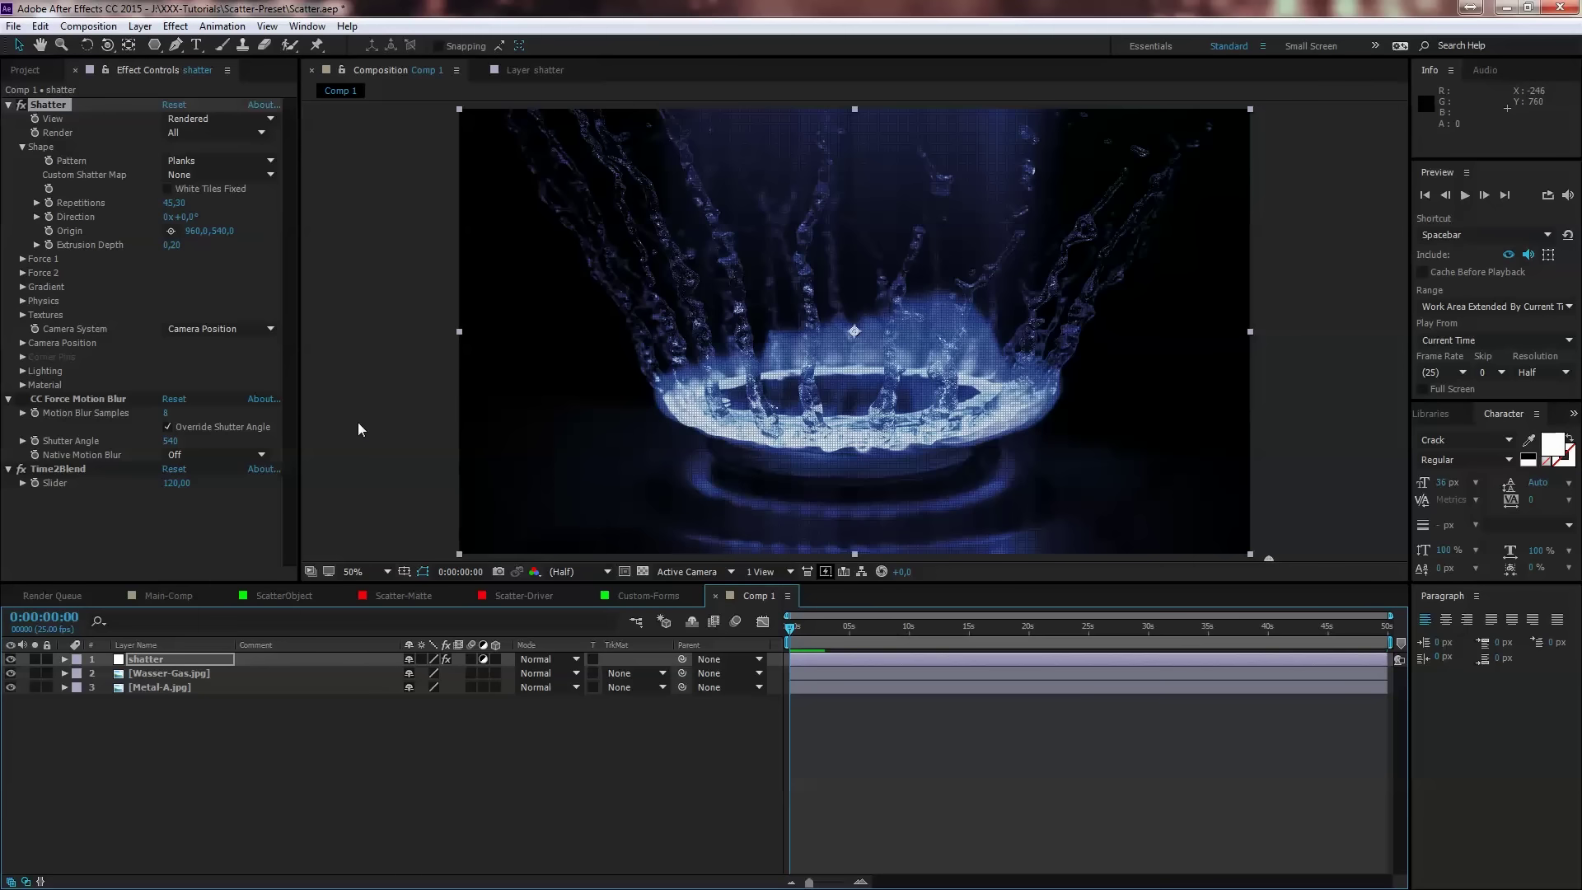
Step: Set shatter Repetitions to 30 and the pattern to Hexagons, checking at 0:00:01:16
left_click_drag(165, 204, 171, 203)
left_click(177, 203)
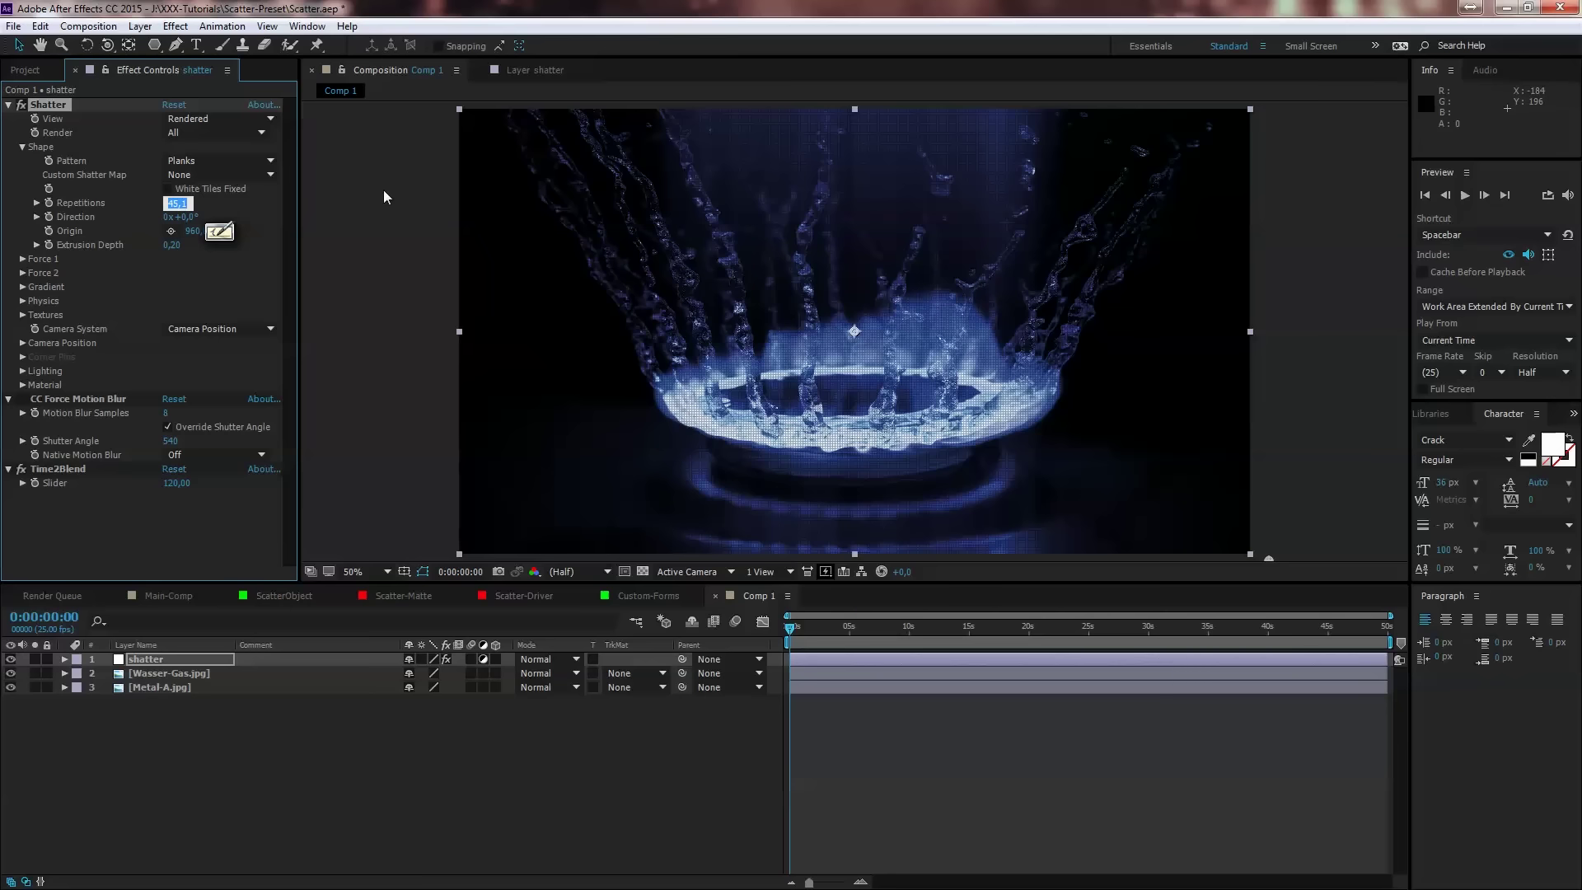
type("30")
key("Return")
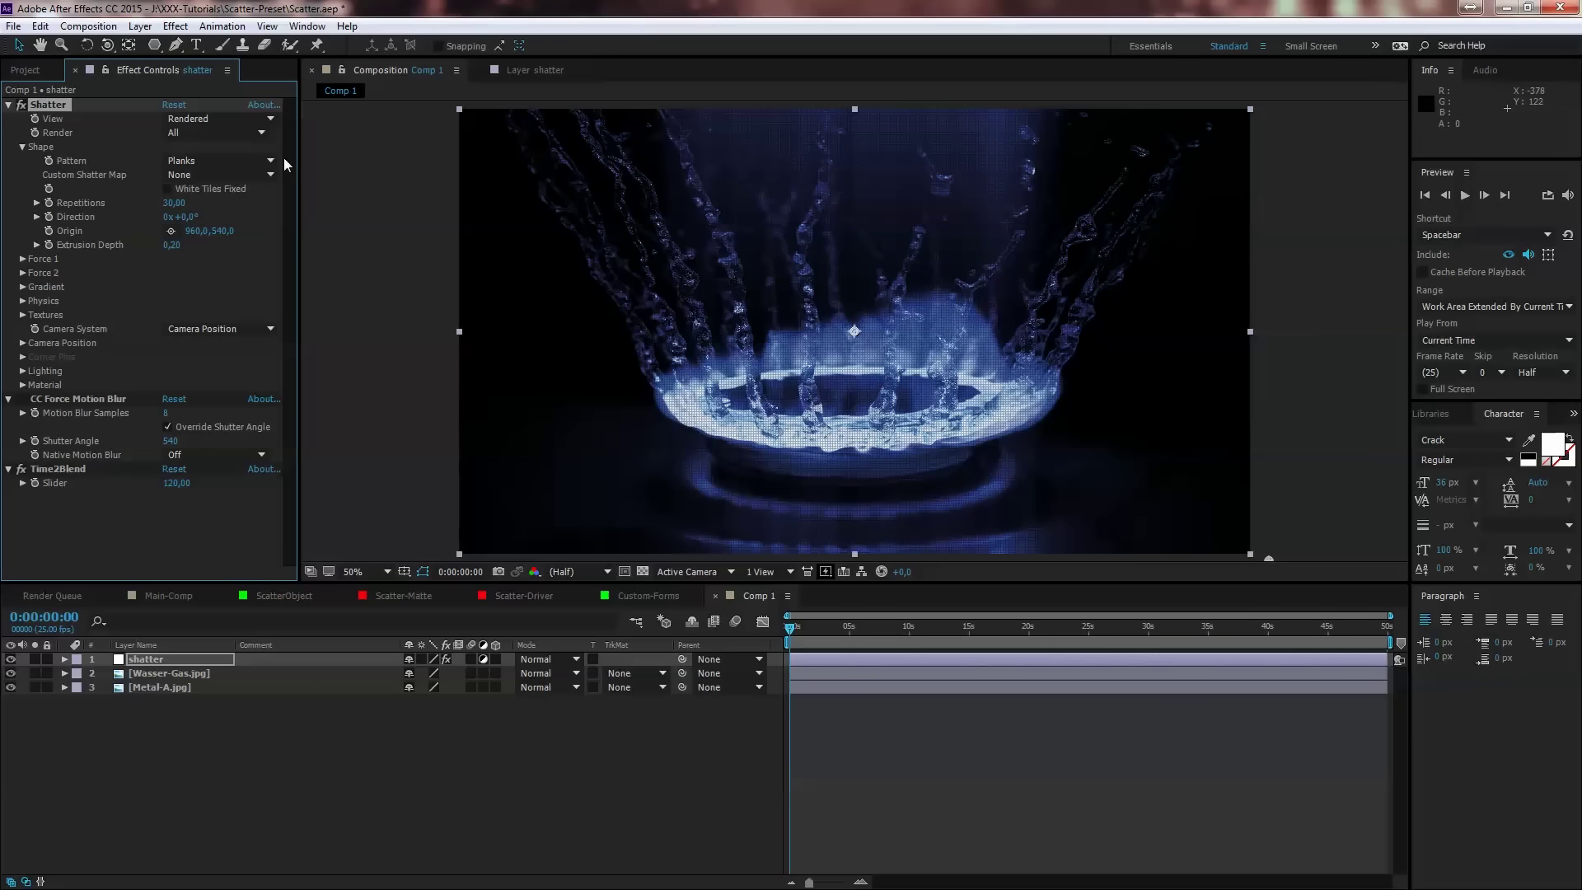
left_click(252, 162)
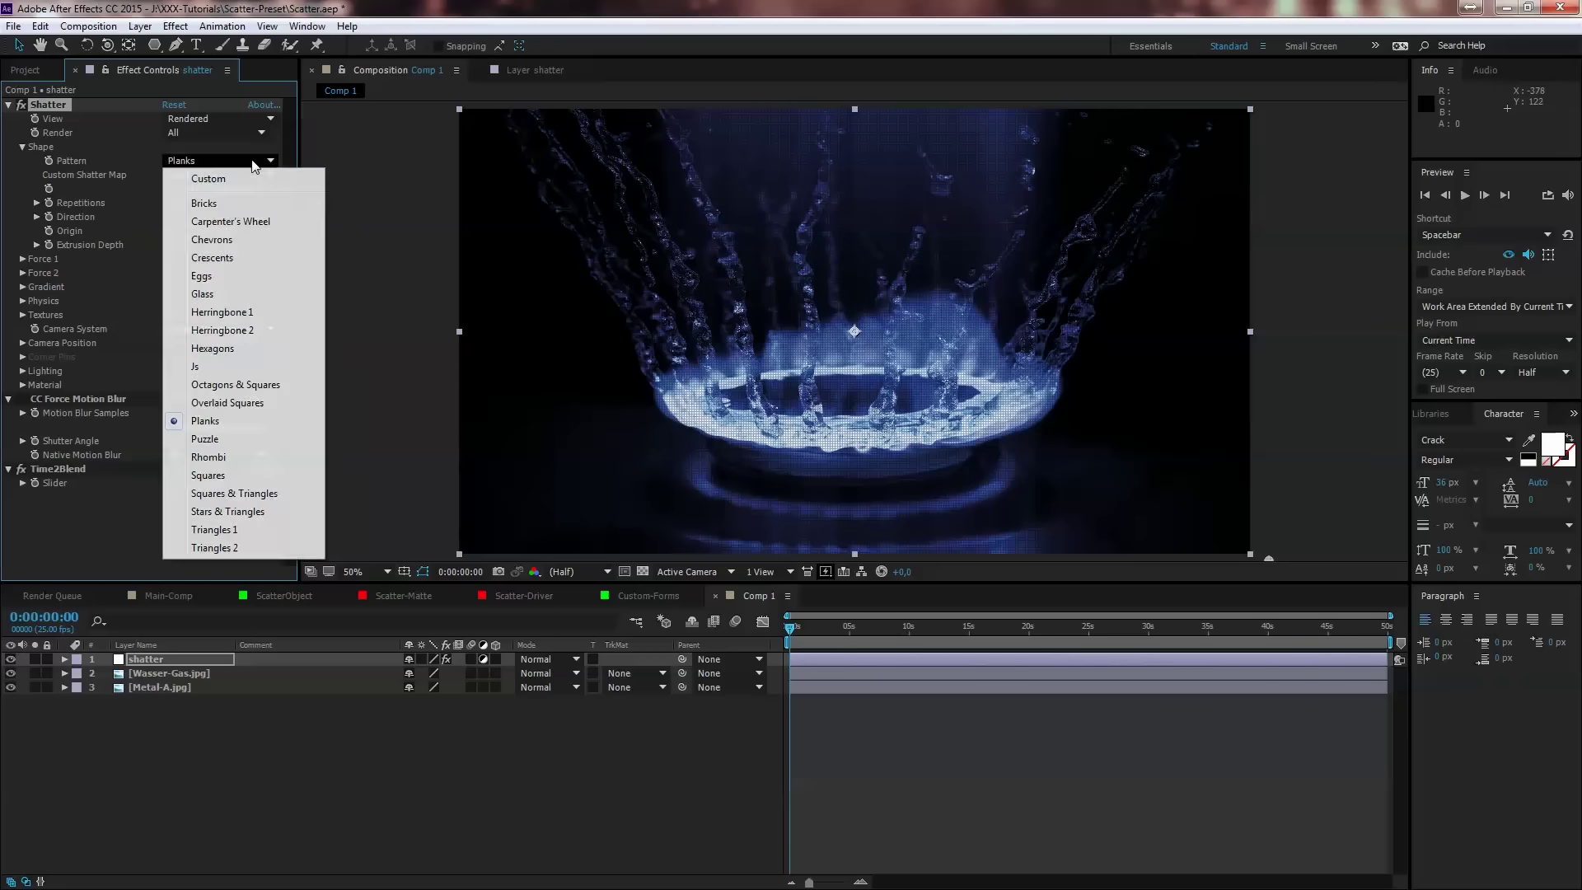
left_click(228, 347)
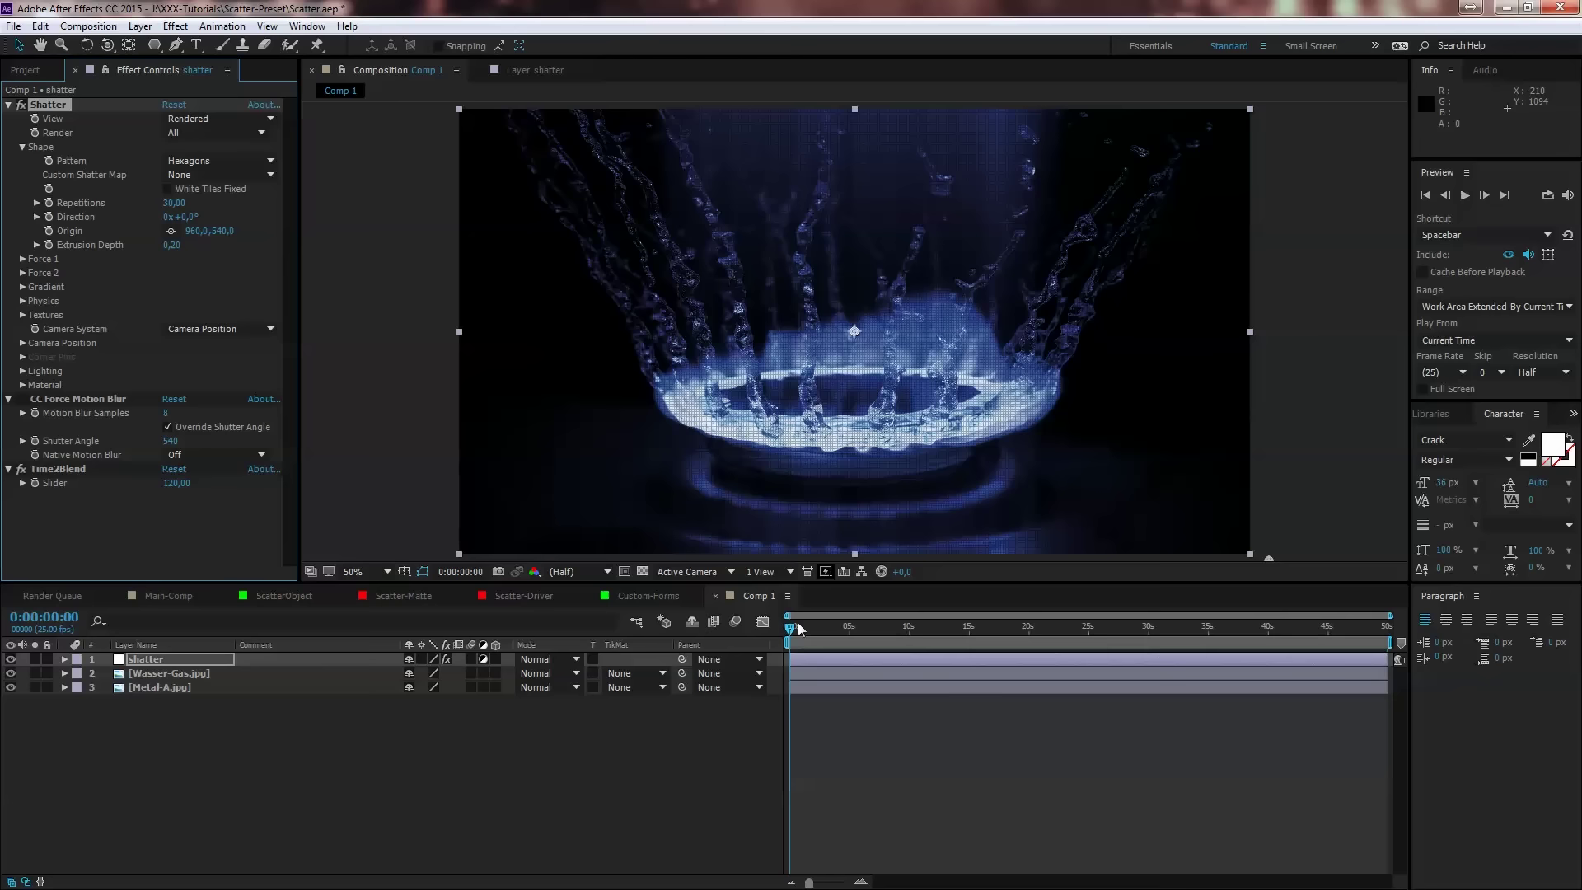
left_click_drag(789, 628, 801, 626)
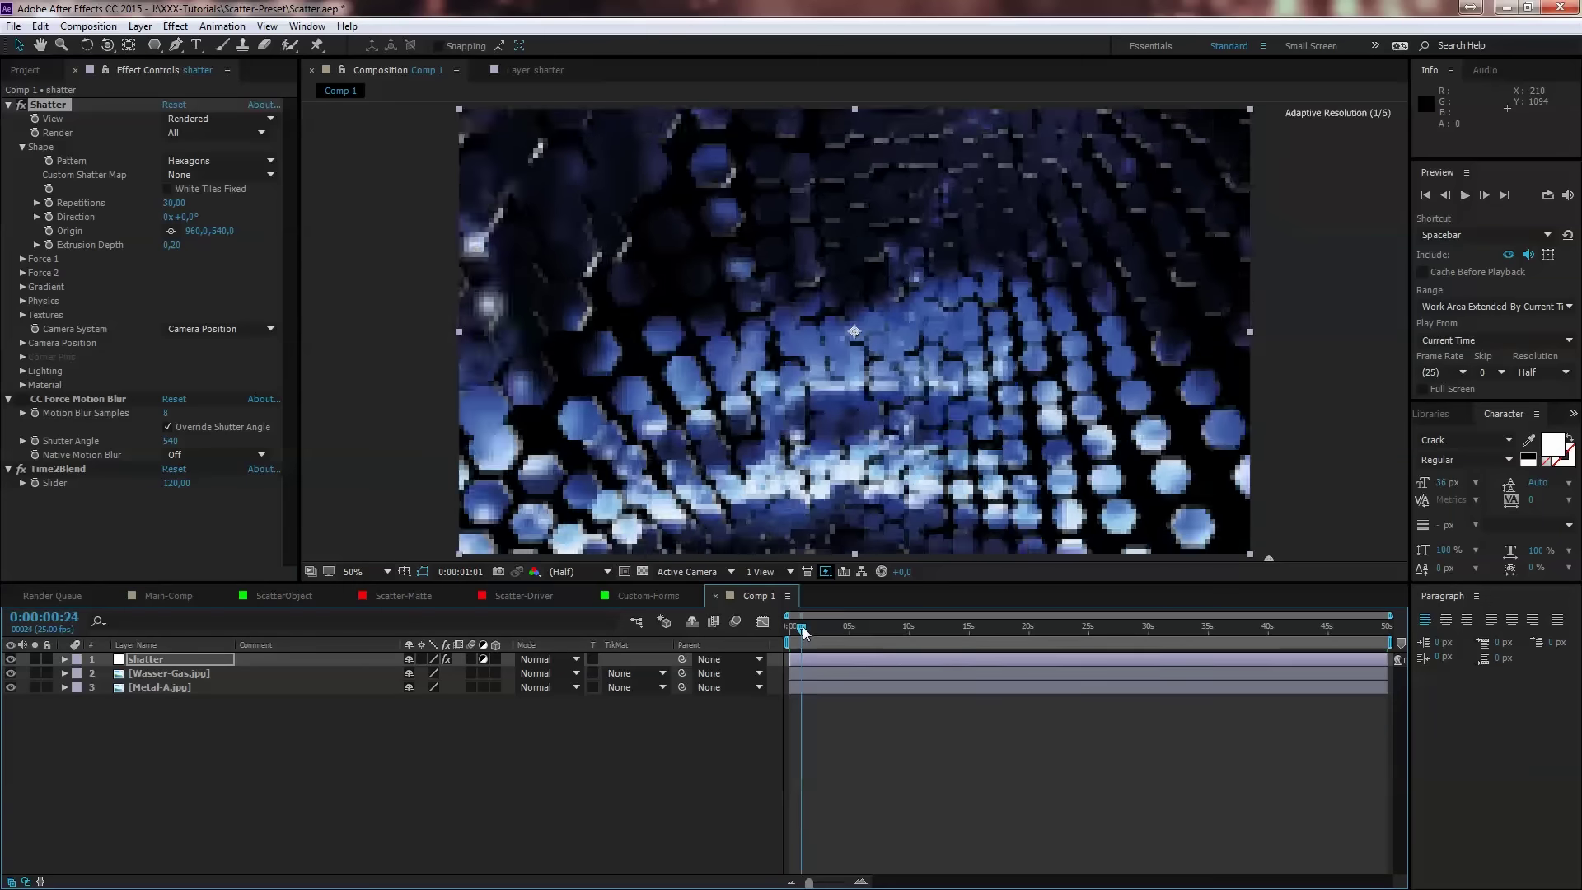
Step: Collapse Shatter and set CC Force Motion Blur samples to 24
left_click(9, 105)
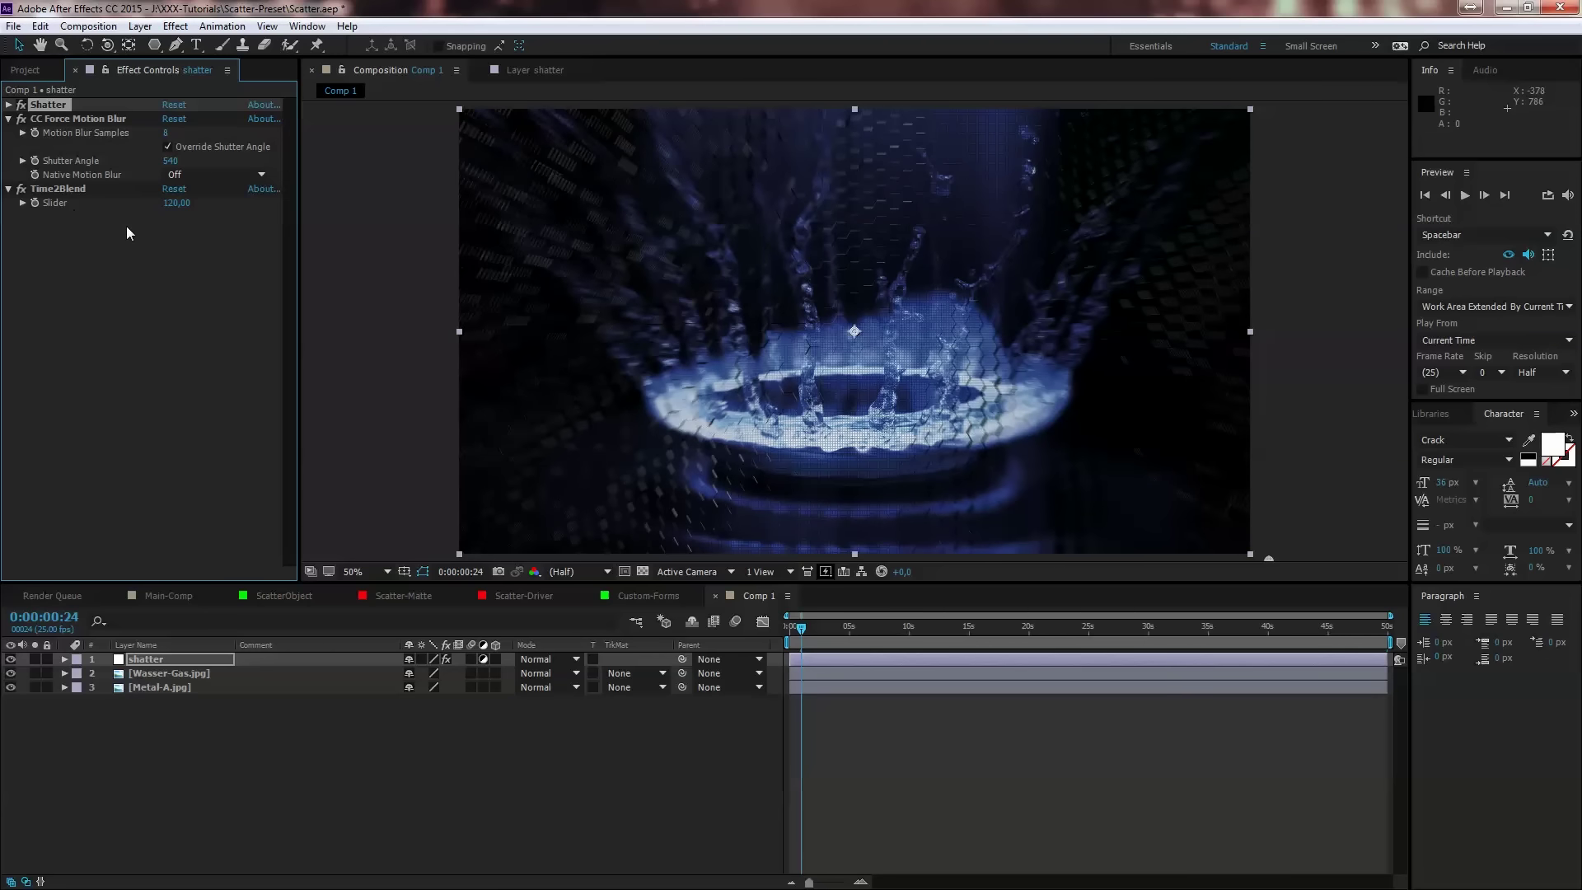
left_click(807, 631)
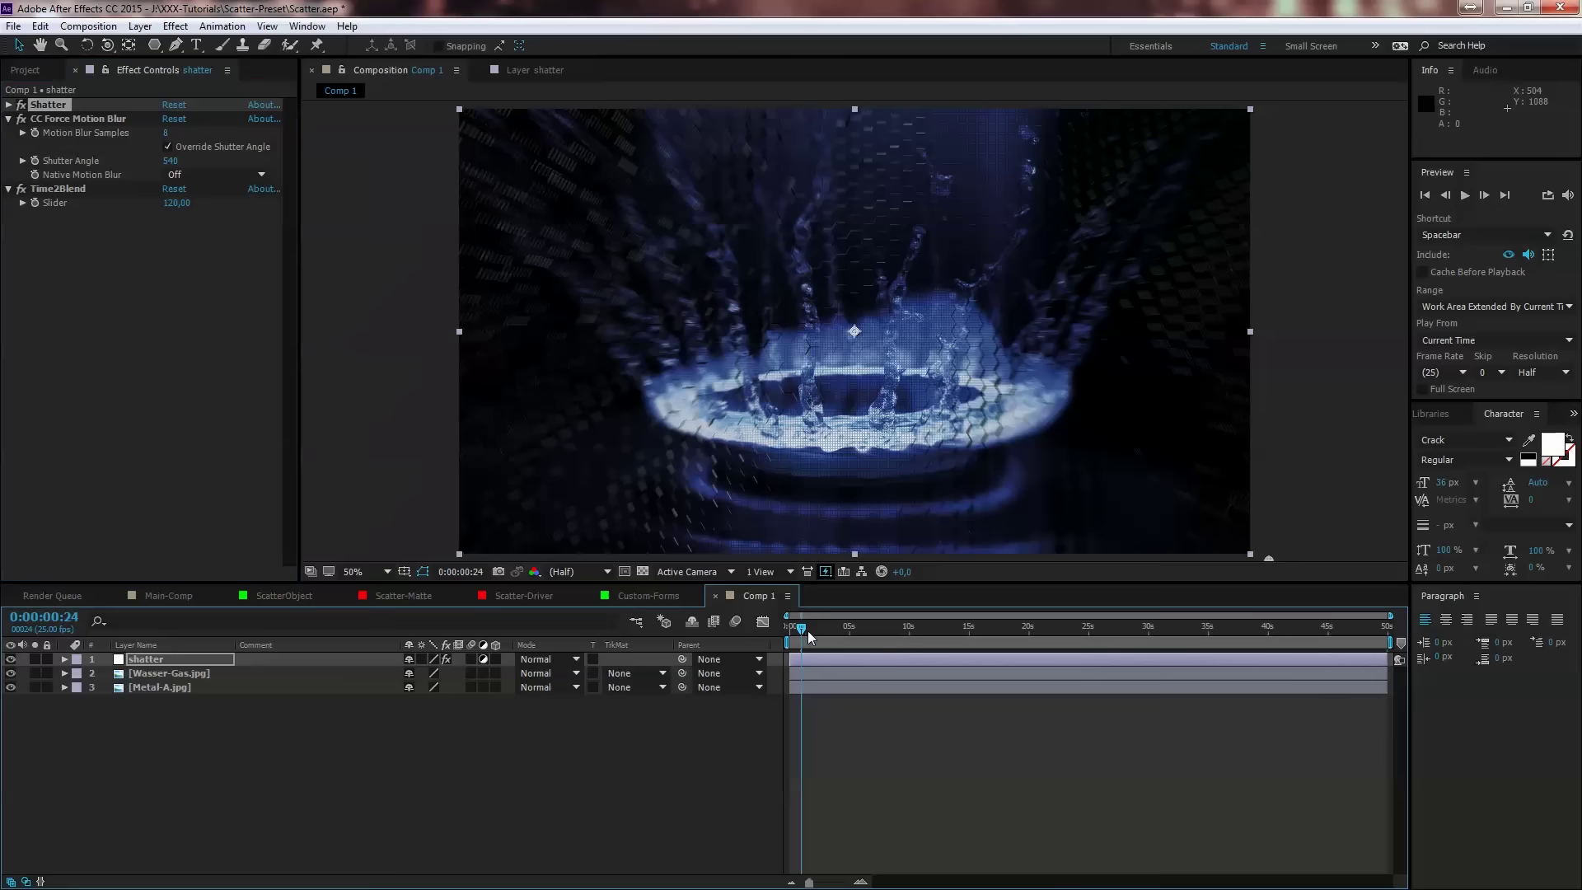
left_click_drag(807, 630, 814, 630)
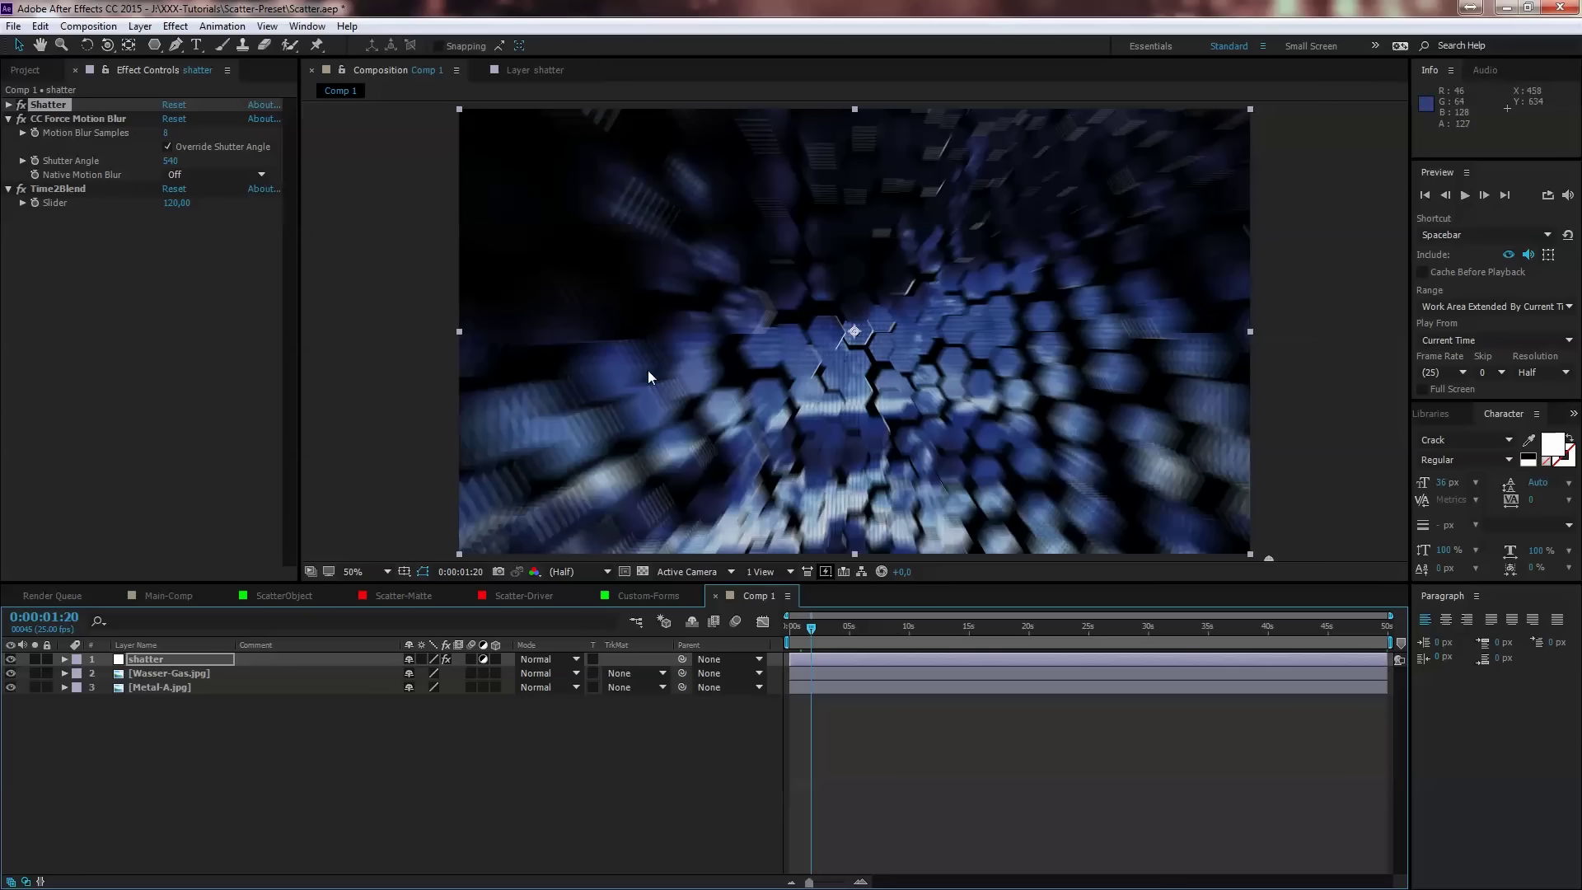
left_click(168, 132)
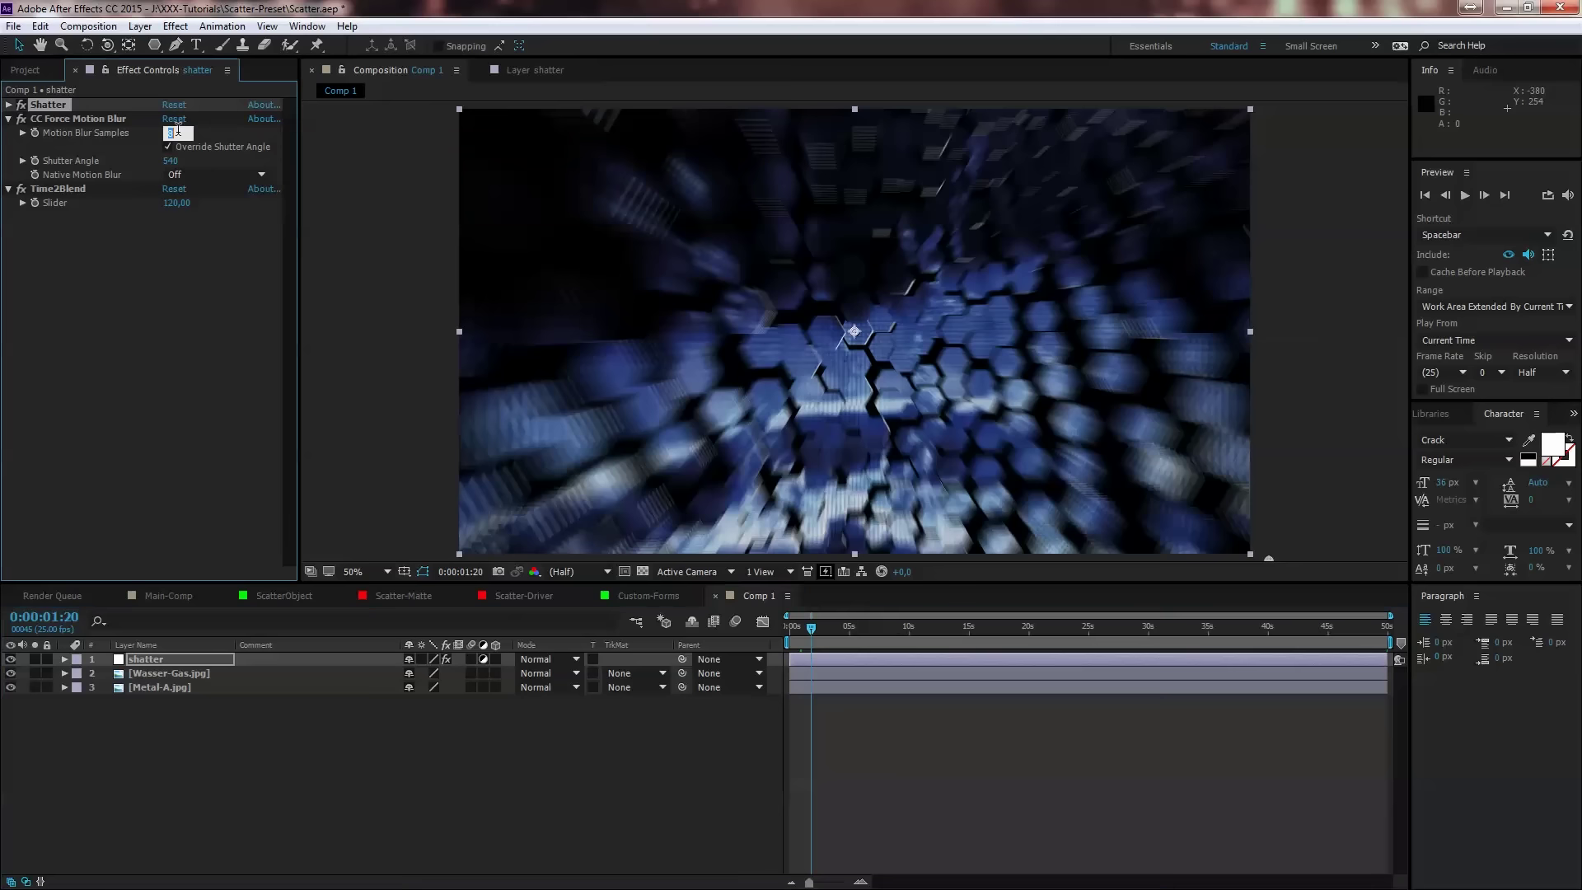
key("Return")
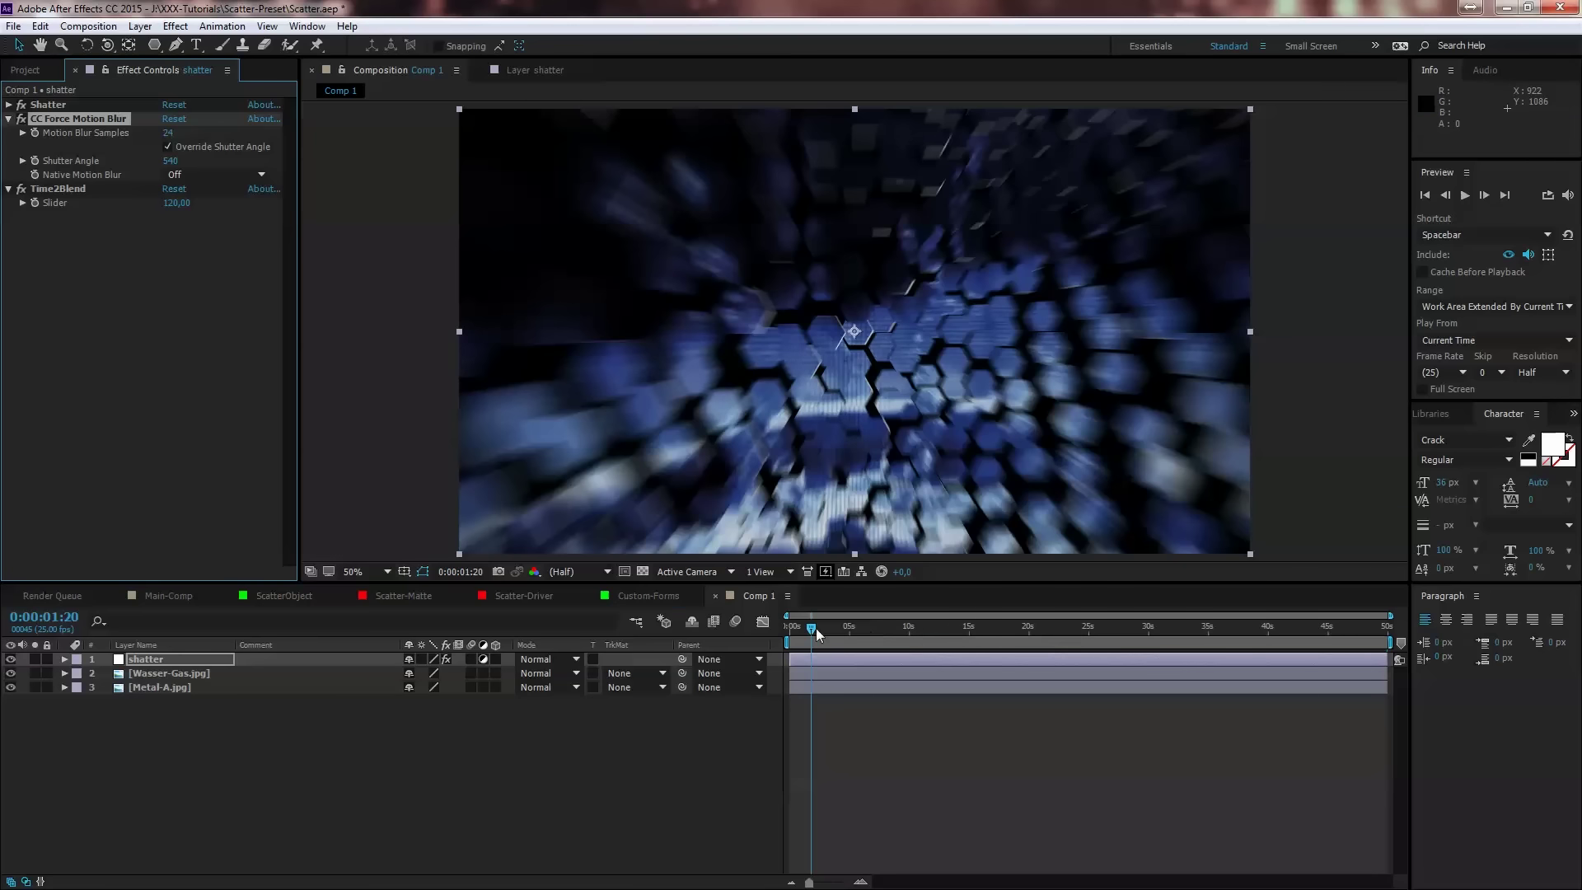
Step: Preview the hexagon shatter from the start of the comp
left_click_drag(811, 627, 783, 628)
key("space")
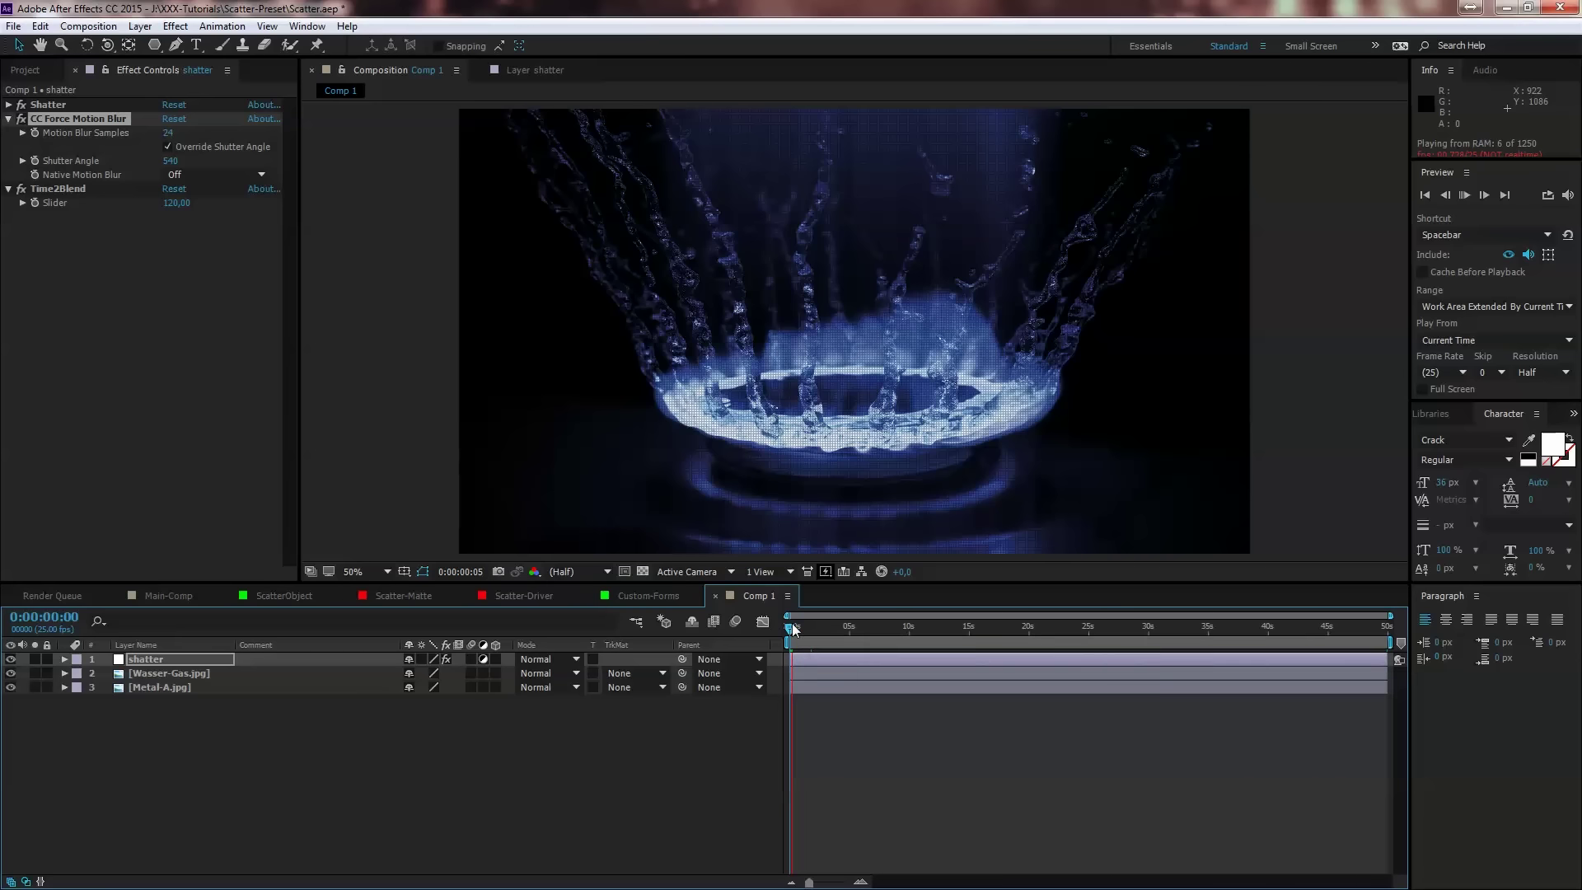
left_click(793, 629)
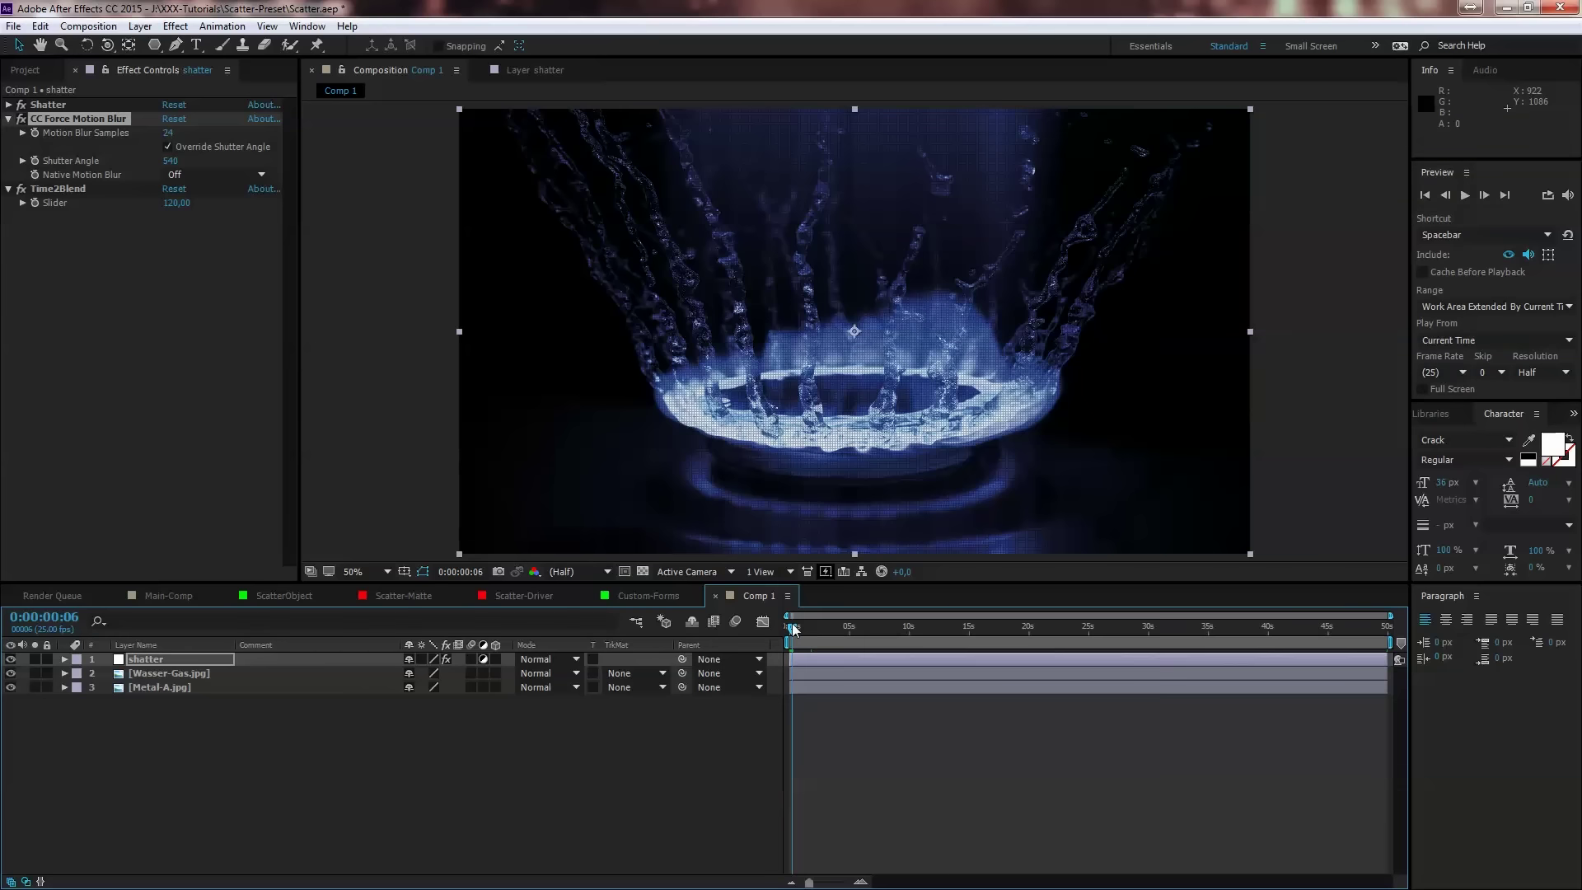
key("space")
left_click_drag(792, 629, 805, 629)
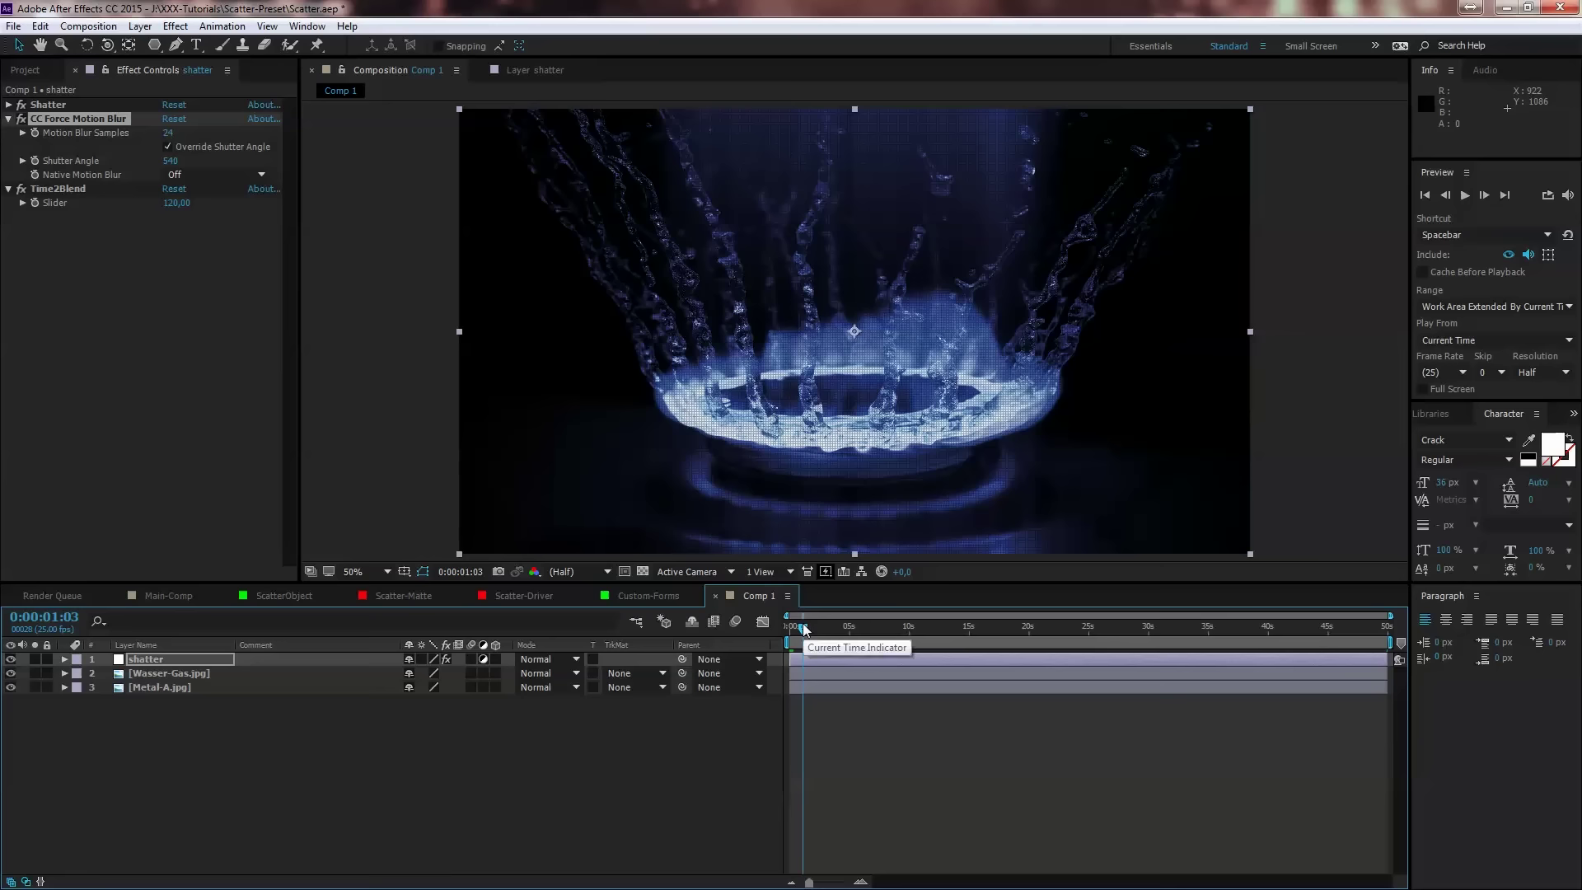
left_click(23, 121)
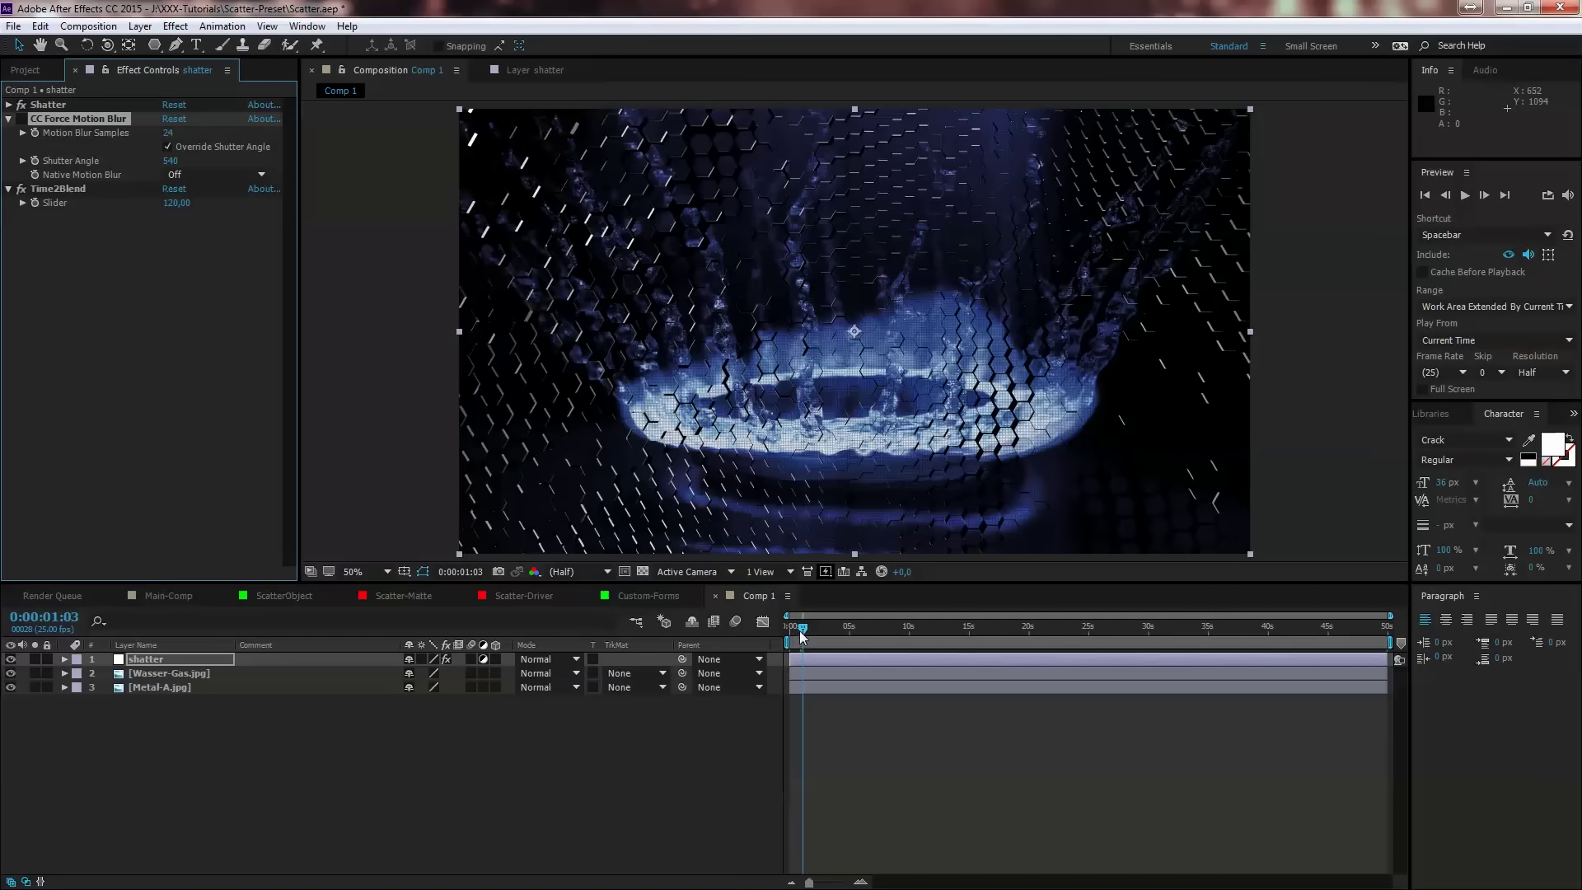
mouse_move(803, 631)
left_mouse_down()
mouse_move(822, 632)
mouse_move(789, 626)
left_mouse_up()
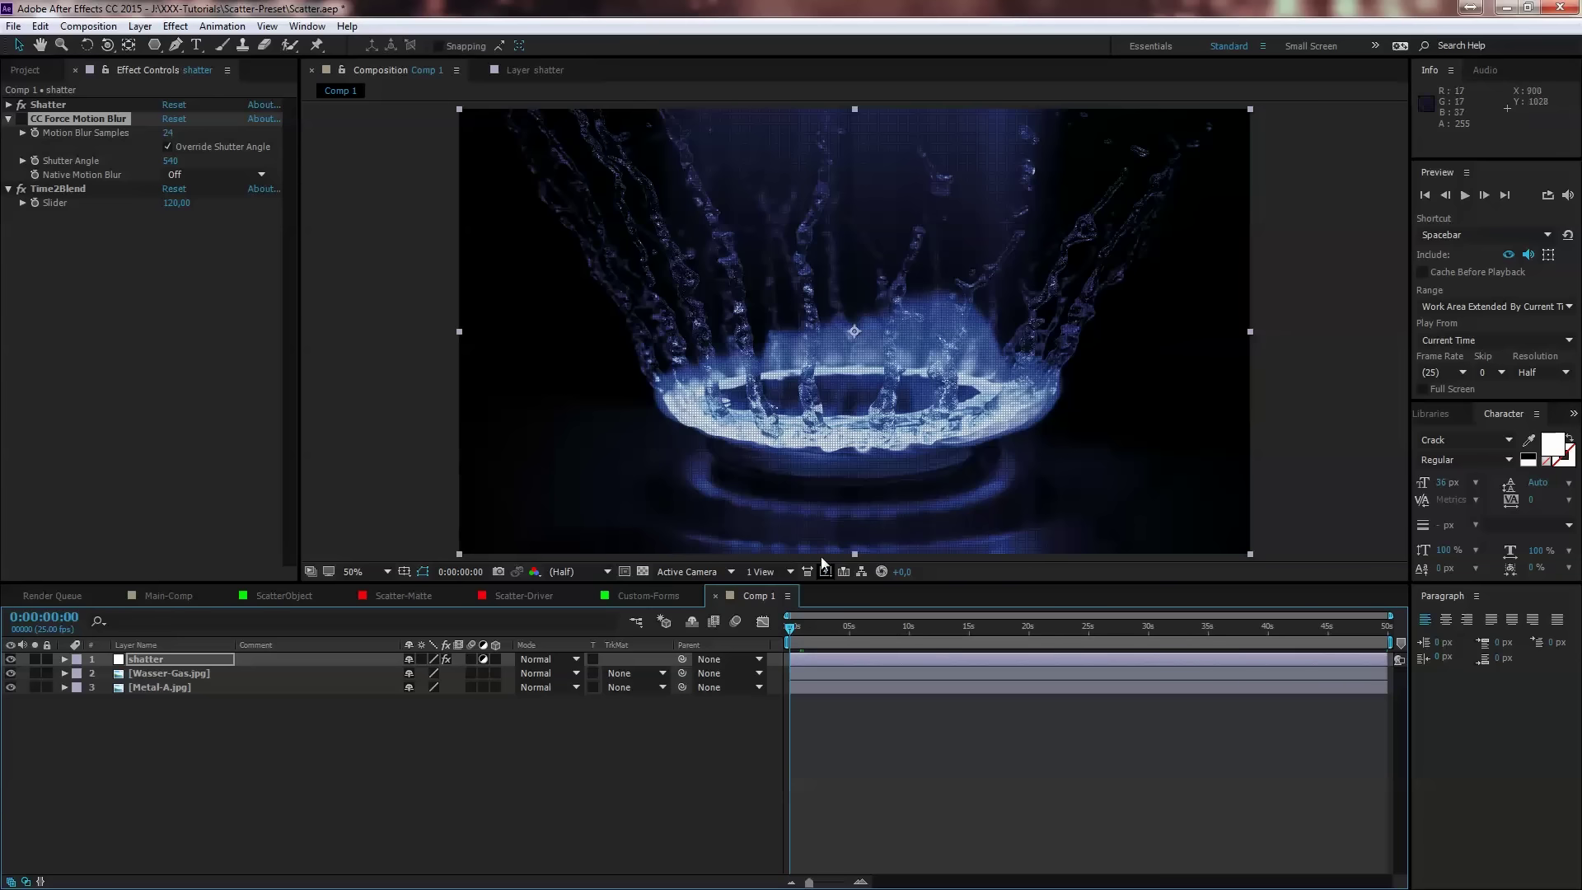
left_click_drag(791, 628, 825, 639)
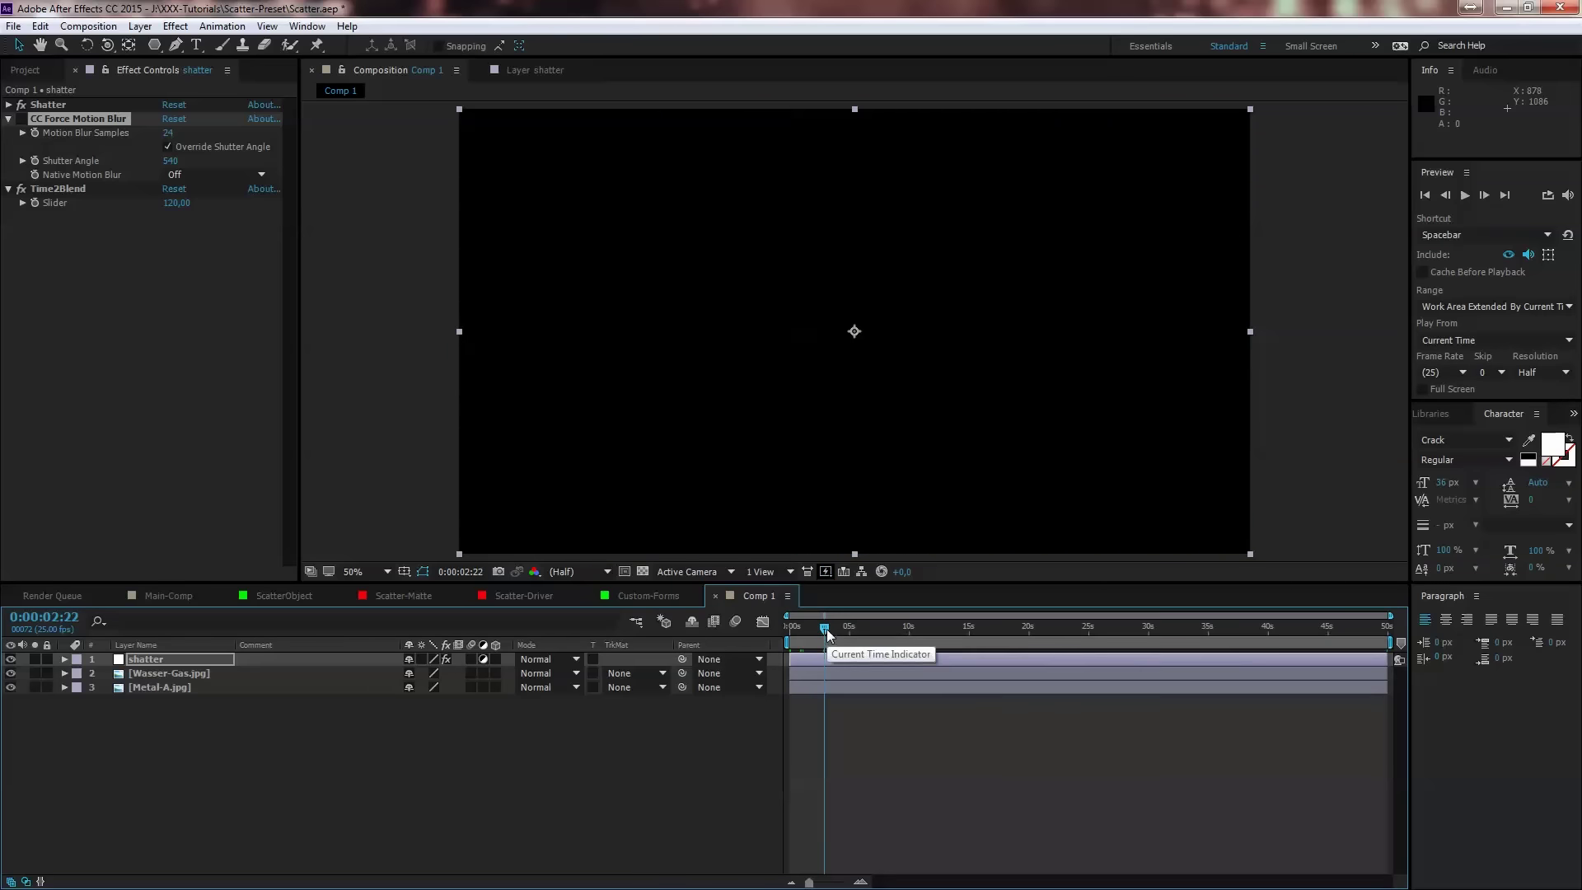
left_click(860, 883)
left_click(859, 882)
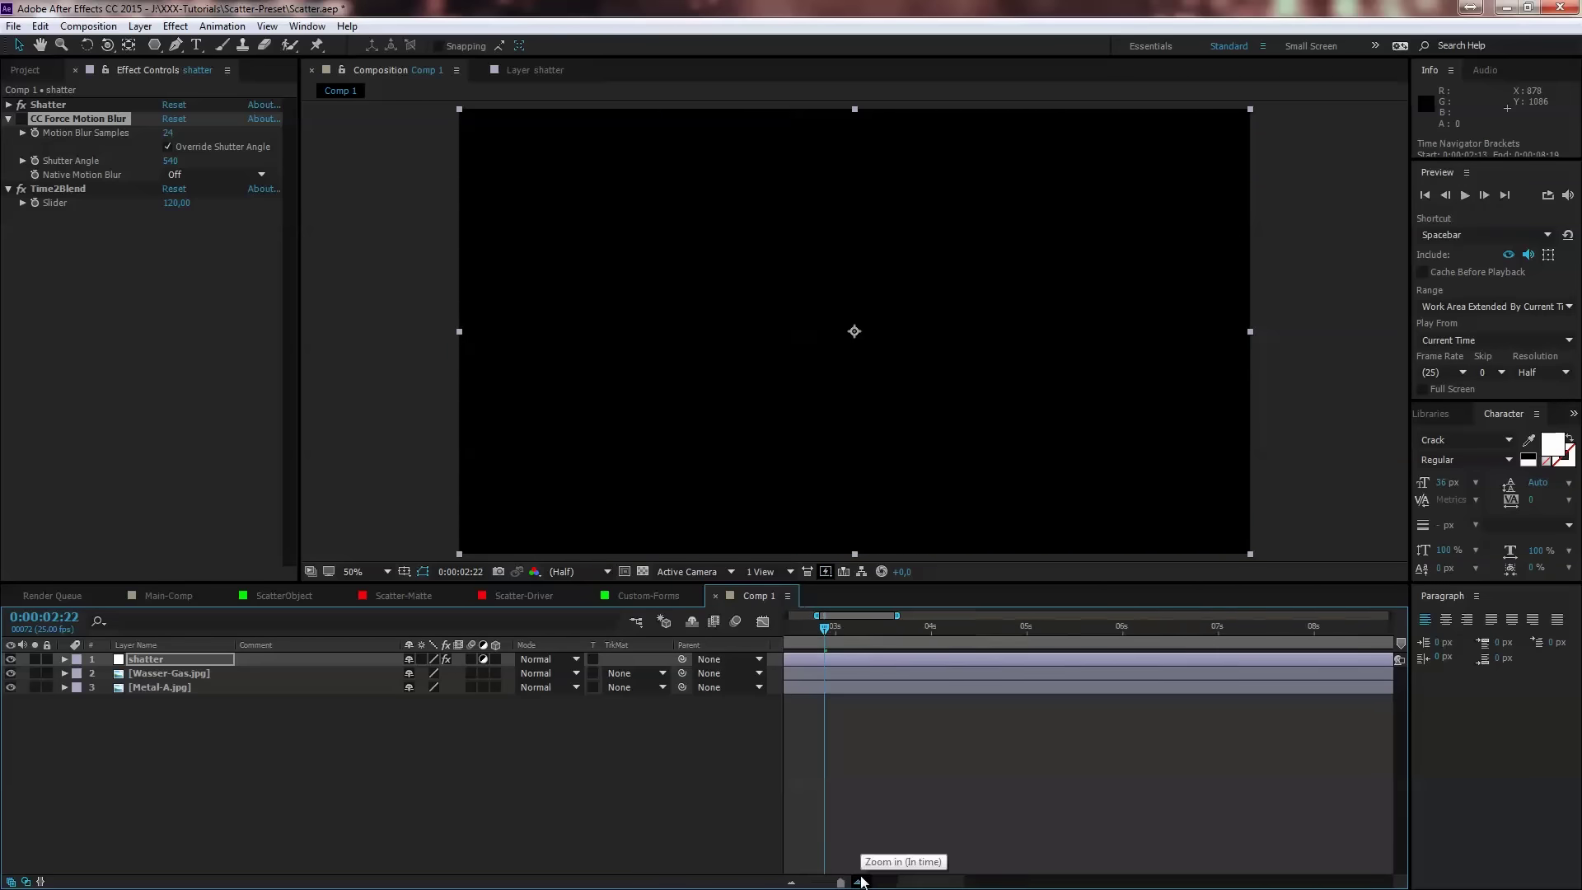
left_click_drag(922, 884, 900, 884)
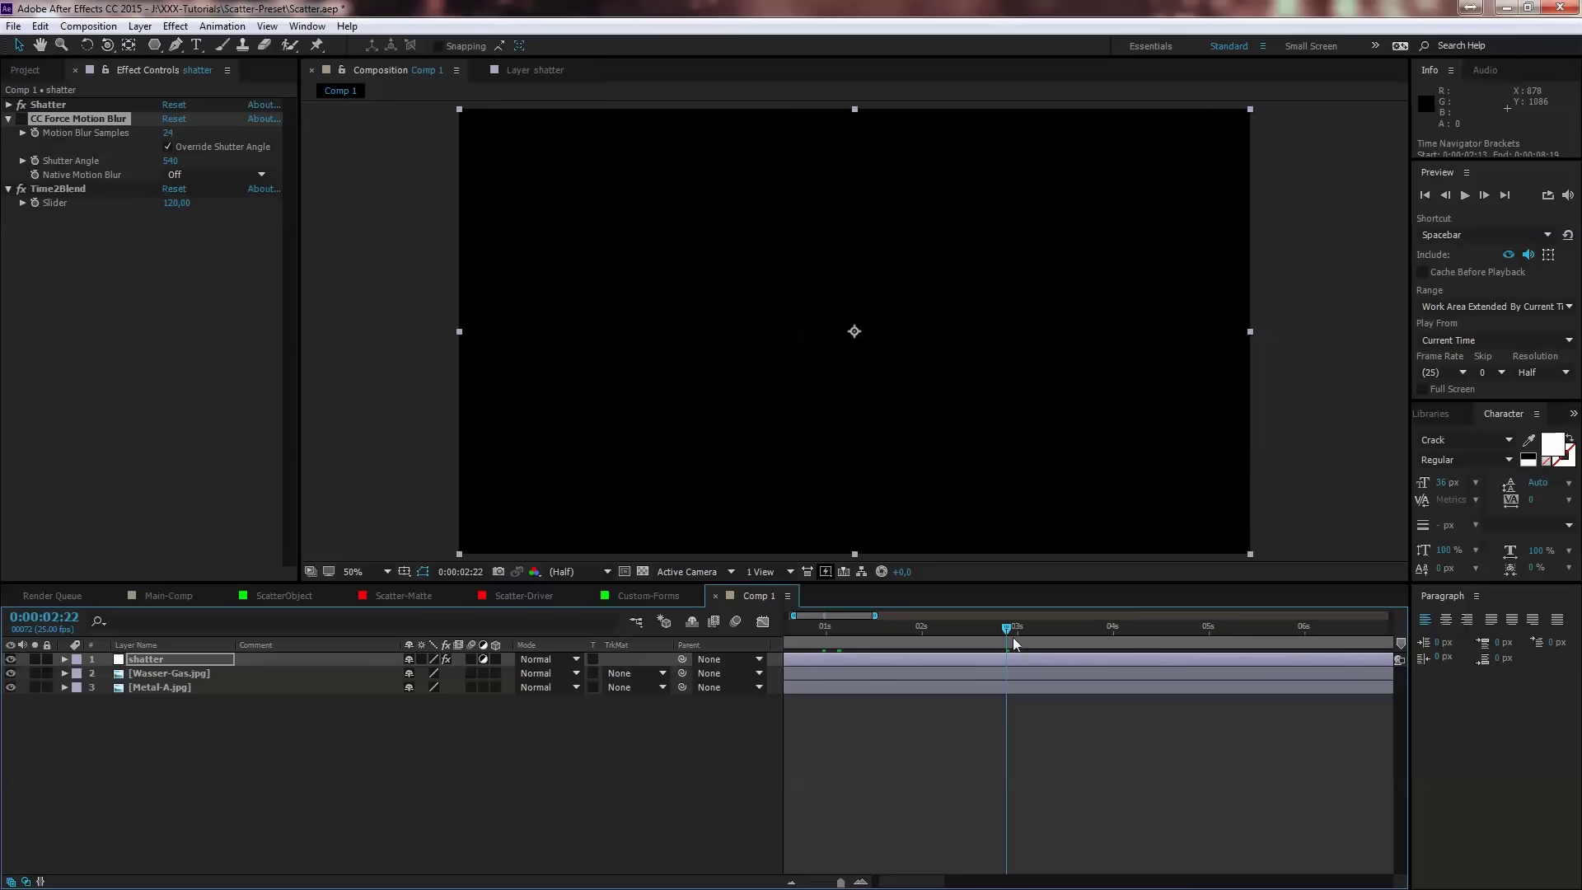
mouse_move(1007, 631)
left_mouse_down()
mouse_move(956, 629)
mouse_move(1007, 628)
mouse_move(976, 632)
left_mouse_up()
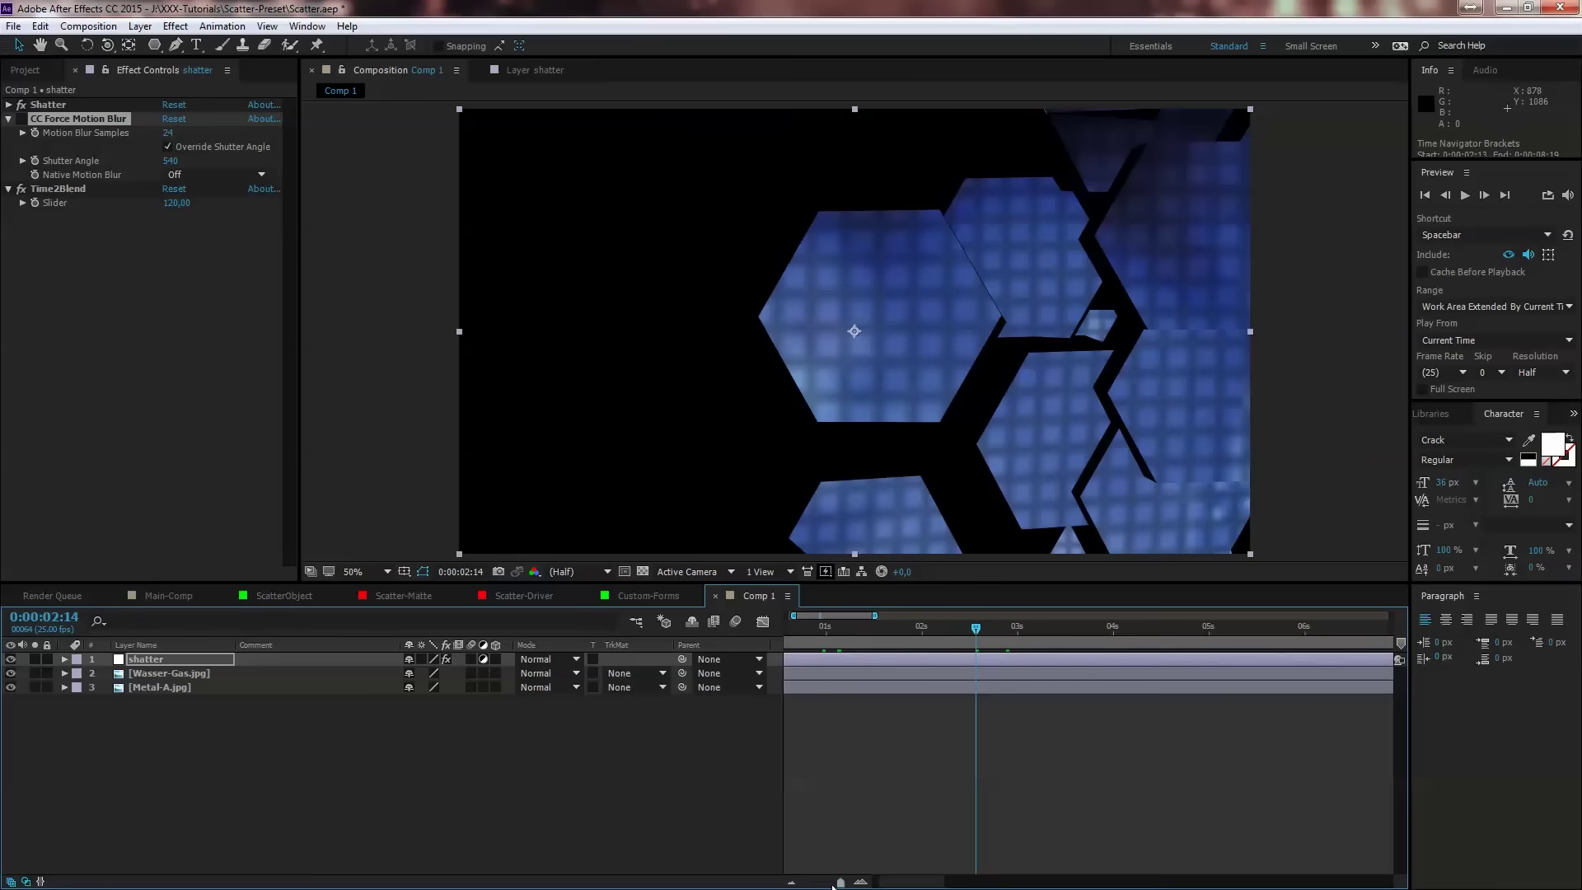
left_click_drag(841, 882, 833, 882)
left_click_drag(861, 638, 784, 632)
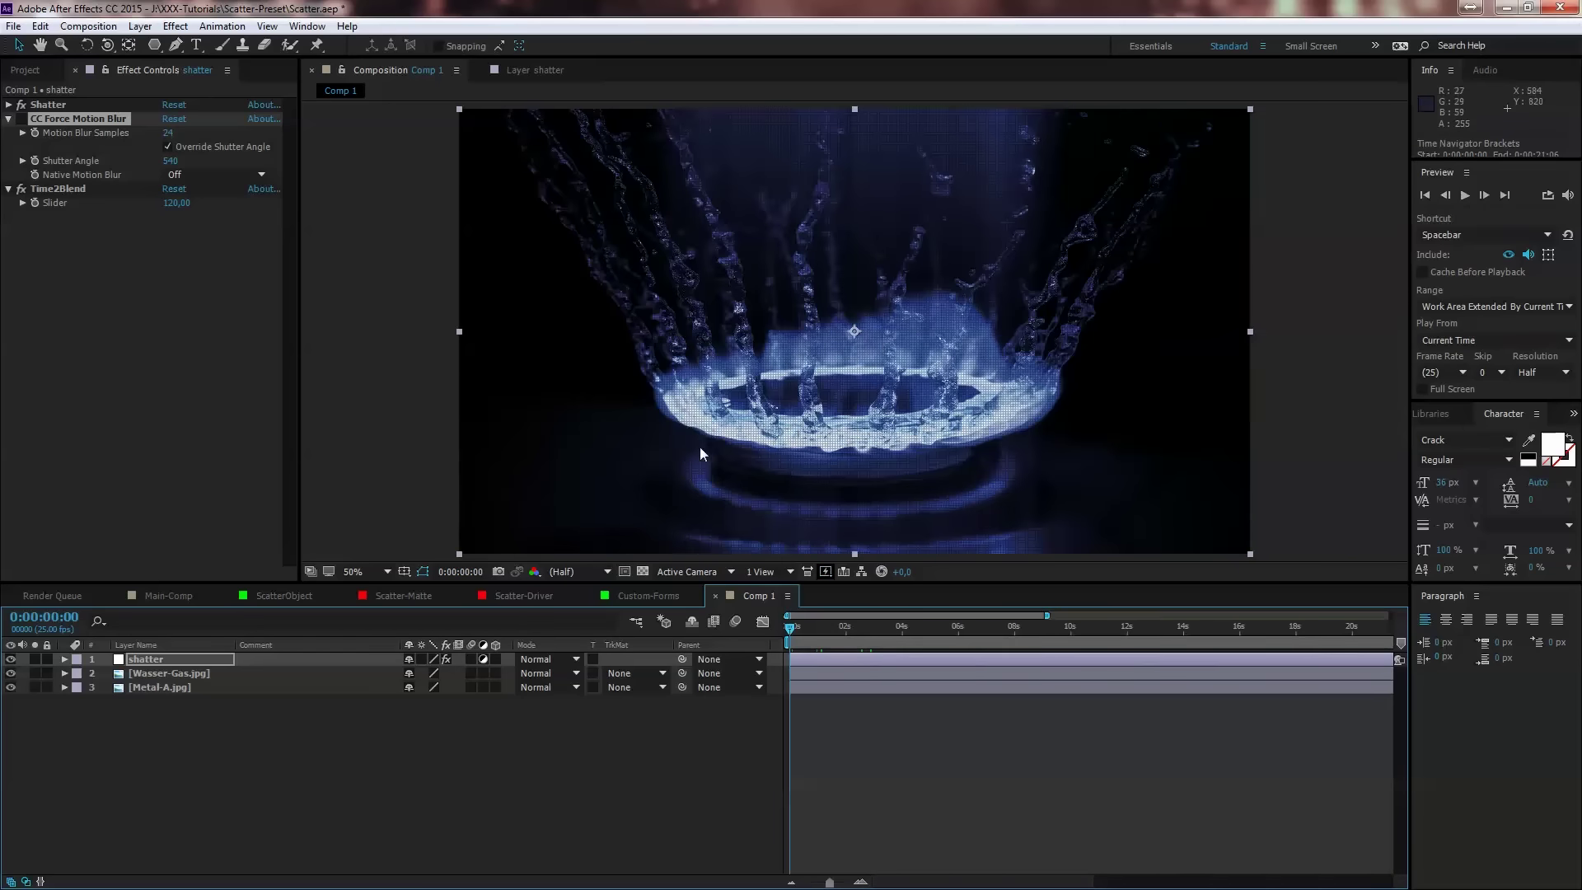
left_click(177, 204)
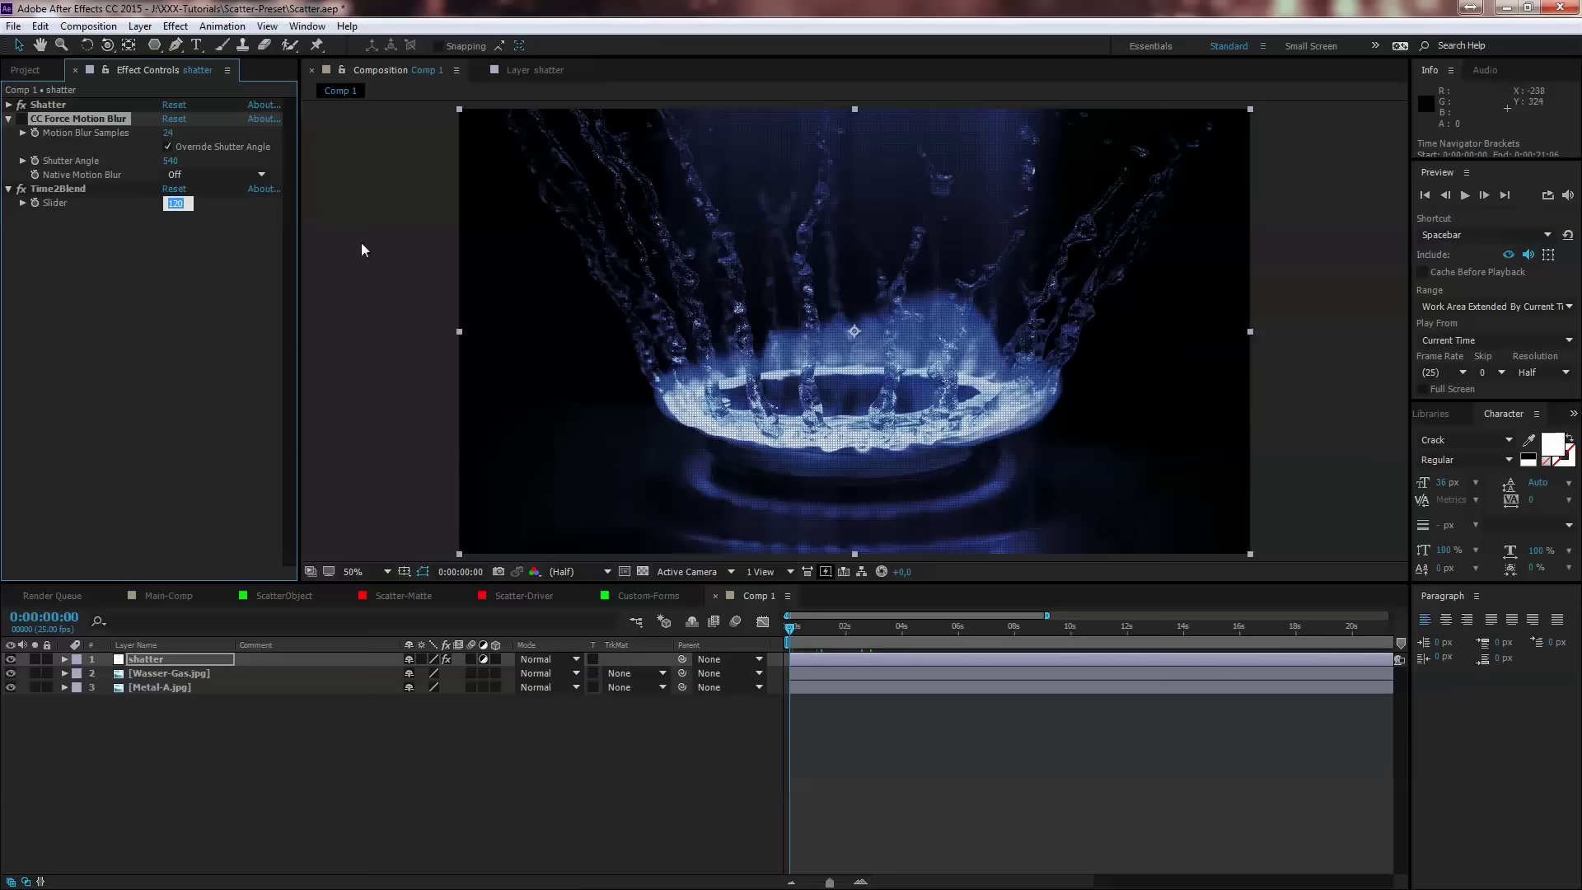
Step: Try a Time2Blend Slider value of 150, then settle on 90 after scrubbing the timing
type("150")
key("Return")
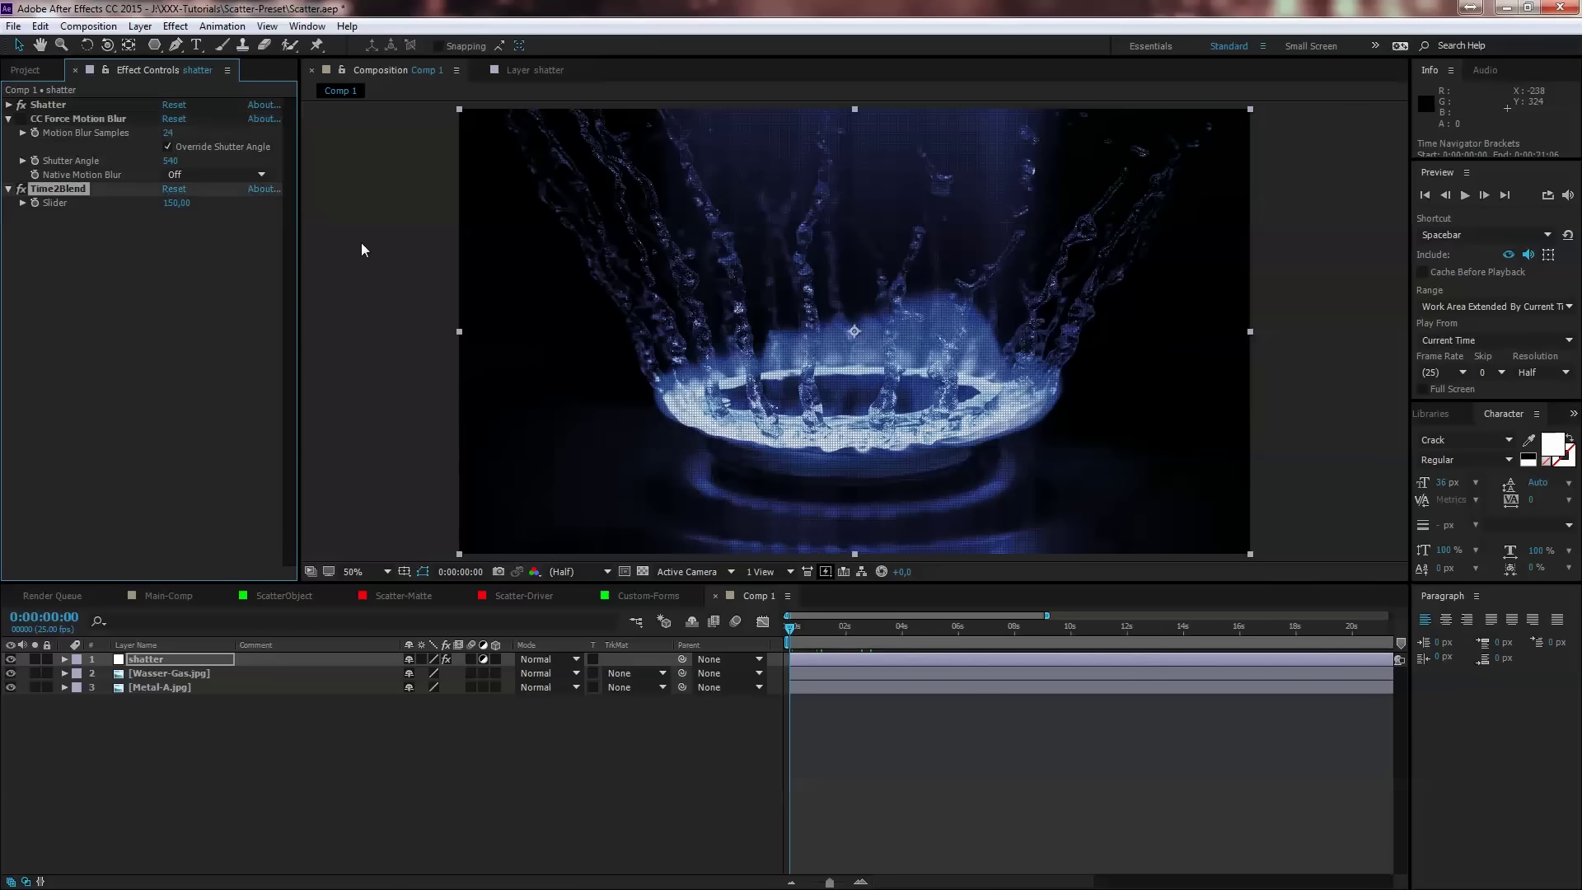
left_click_drag(794, 626, 849, 626)
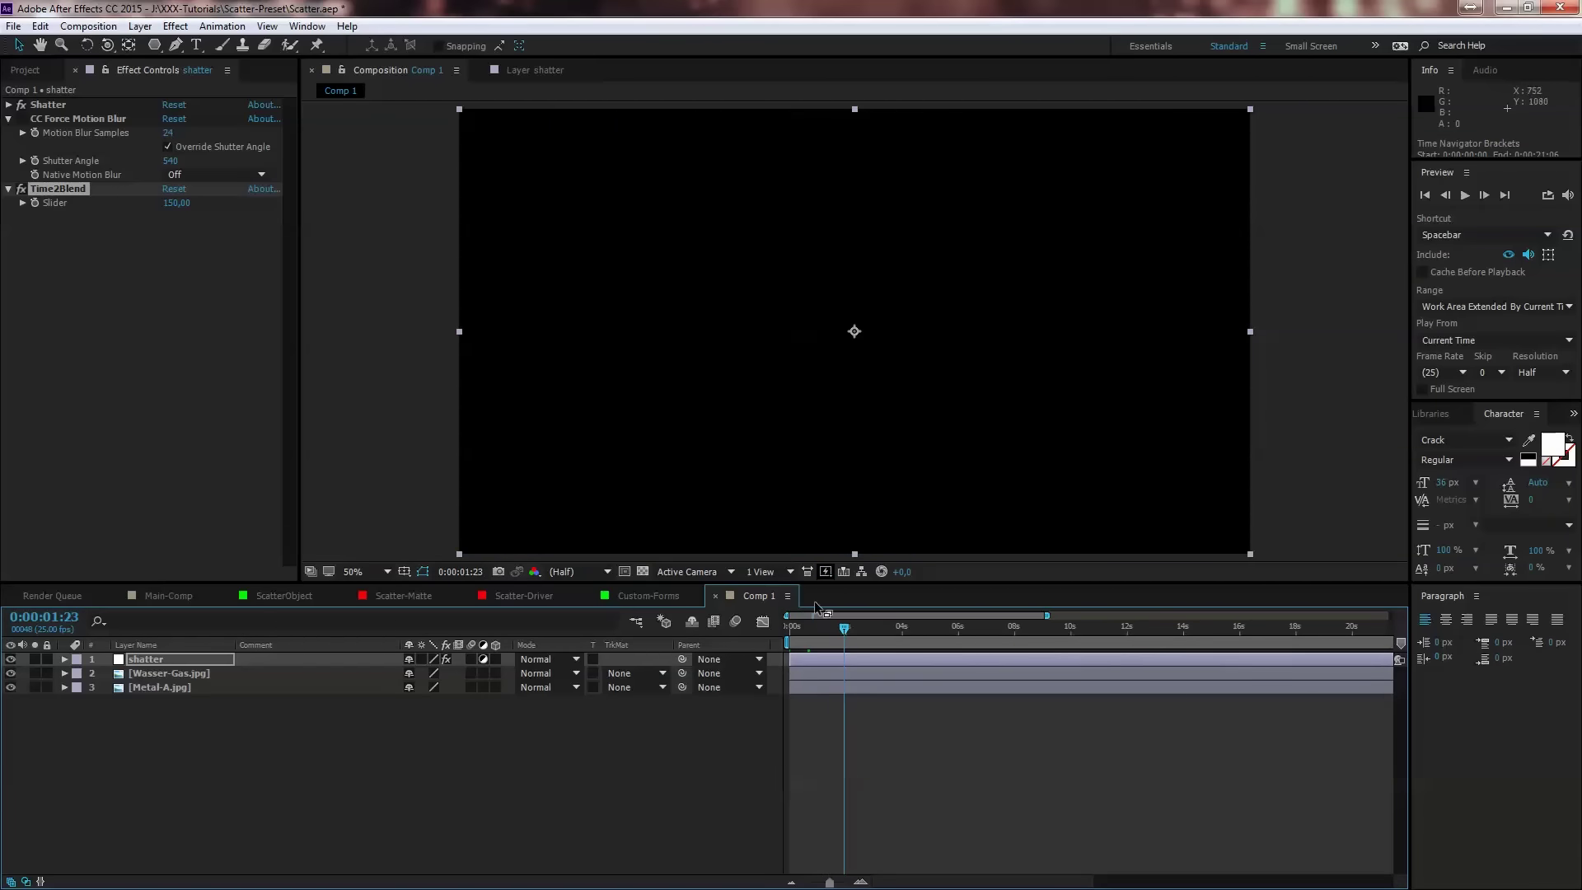
left_click_drag(844, 628, 805, 626)
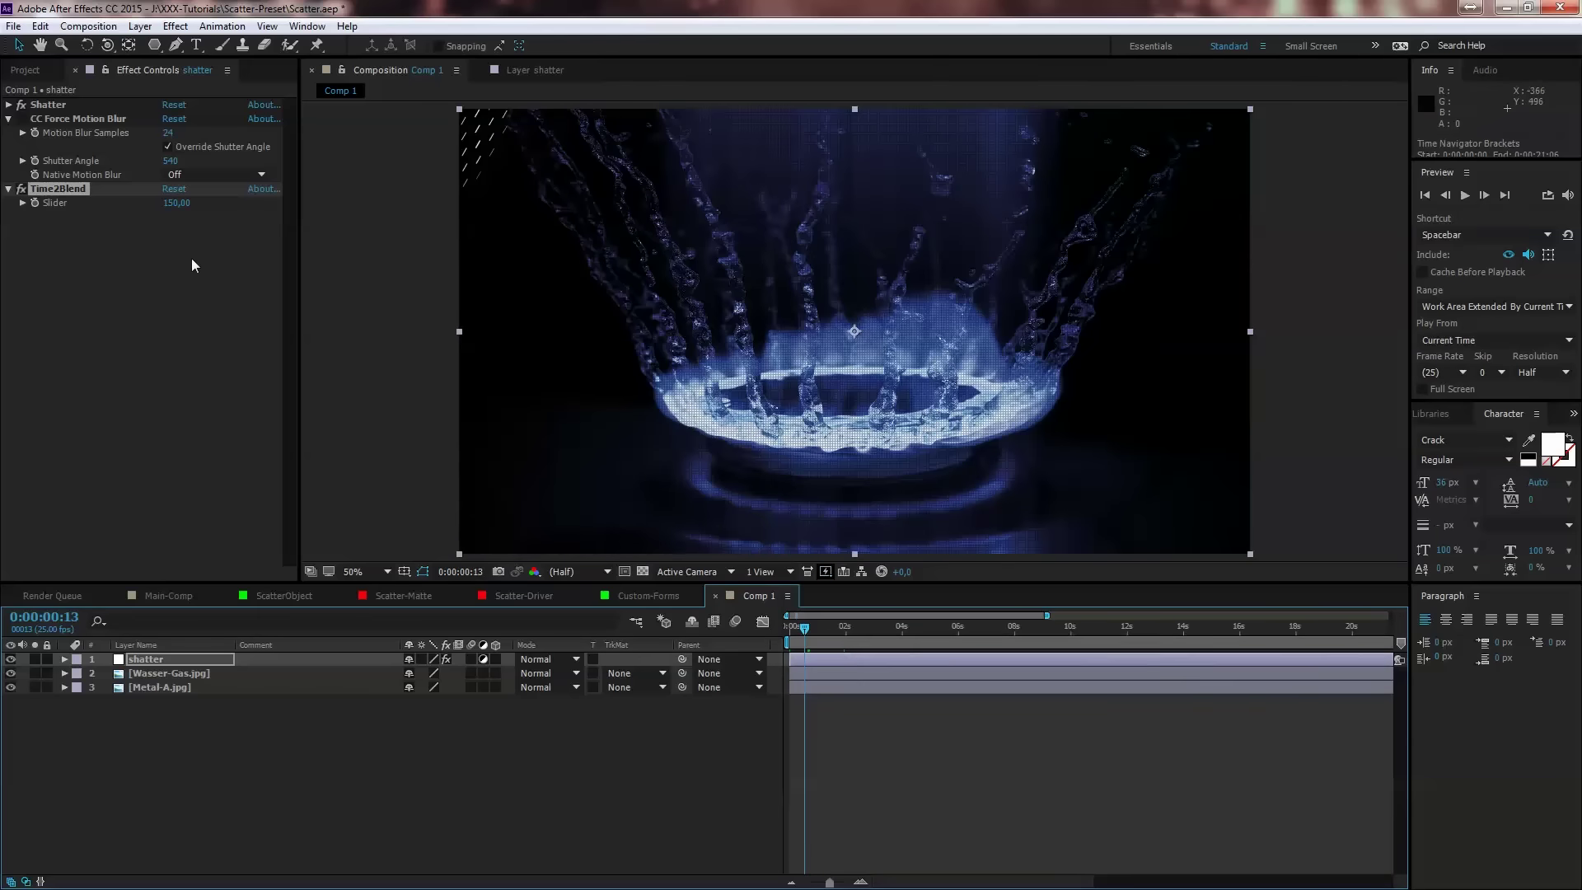
left_click(176, 203)
type("90")
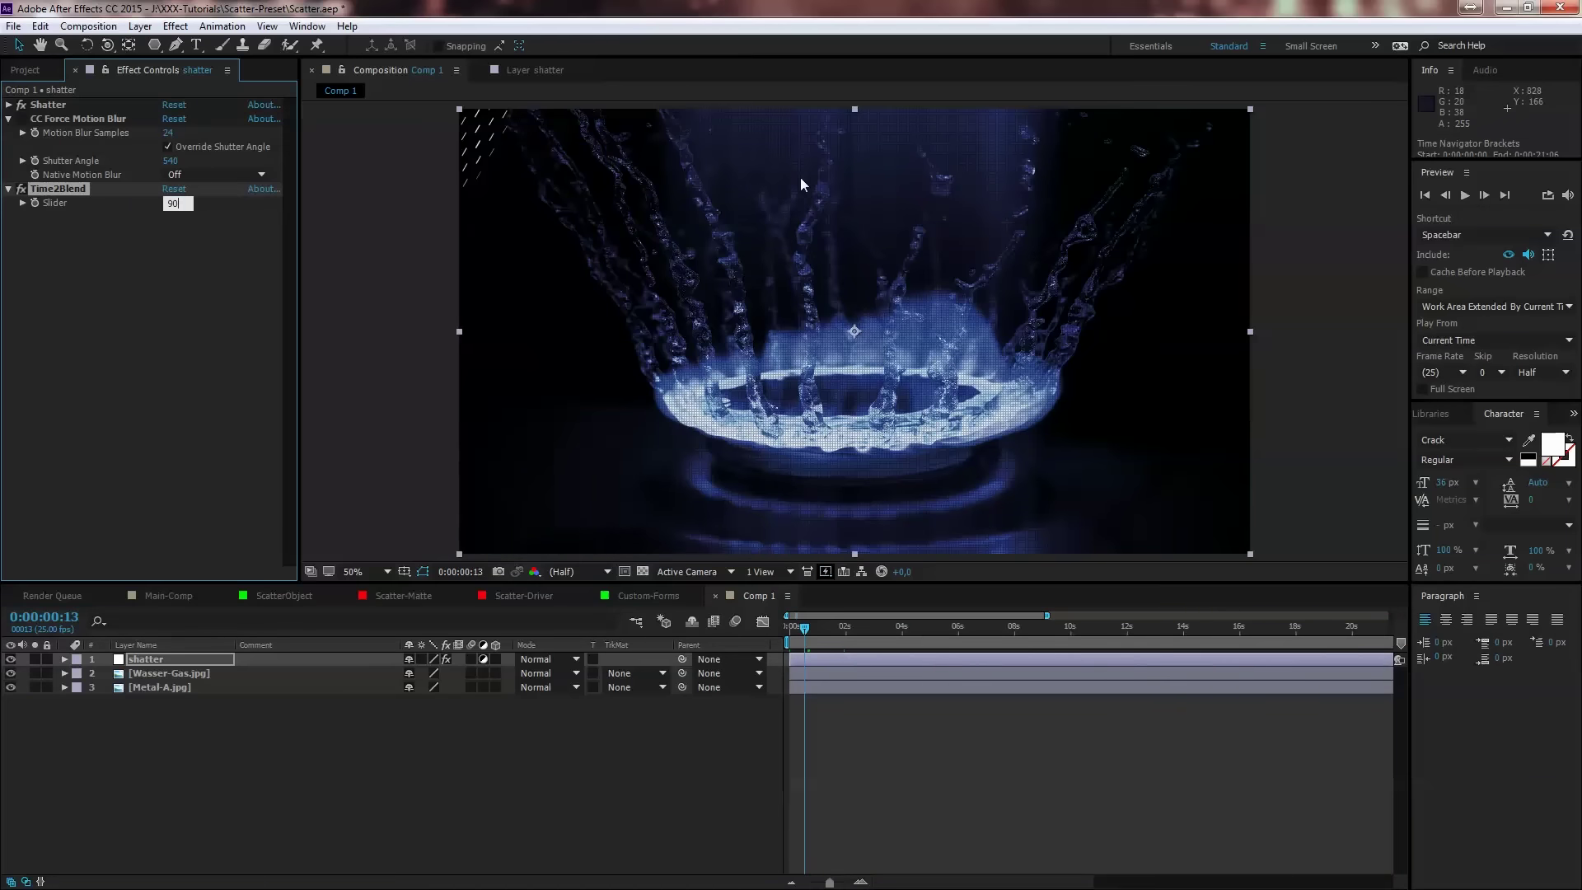
key("Return")
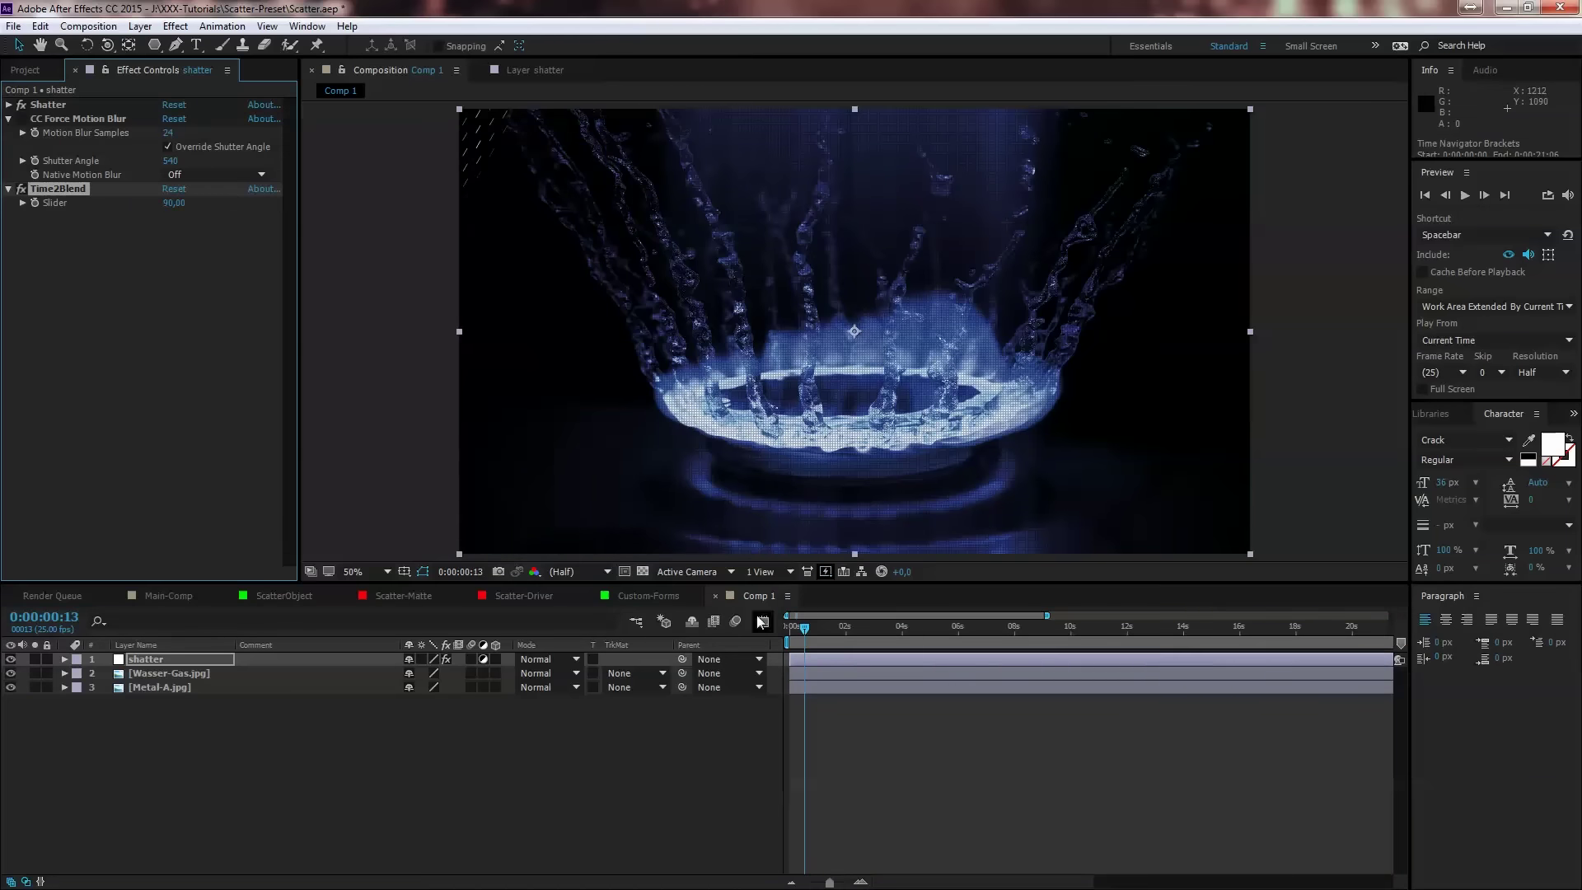
mouse_move(805, 628)
left_mouse_down()
mouse_move(995, 629)
mouse_move(787, 636)
left_mouse_up()
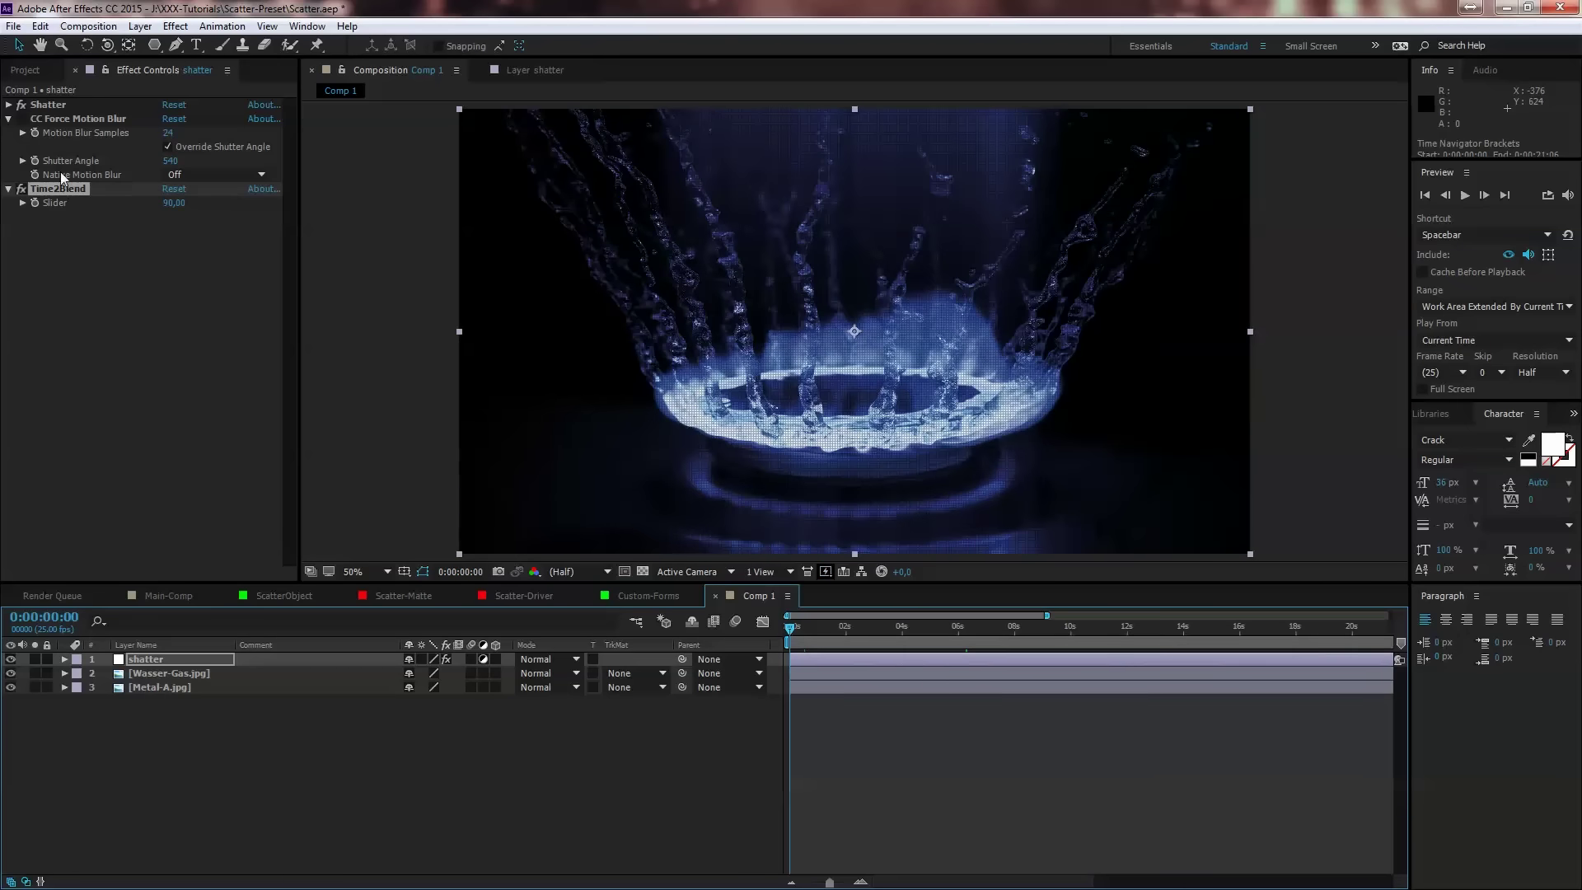
Step: Collapse the CC Force Motion Blur, Shatter and Time2Blend settings in Effect Controls
left_click(9, 120)
left_click(10, 105)
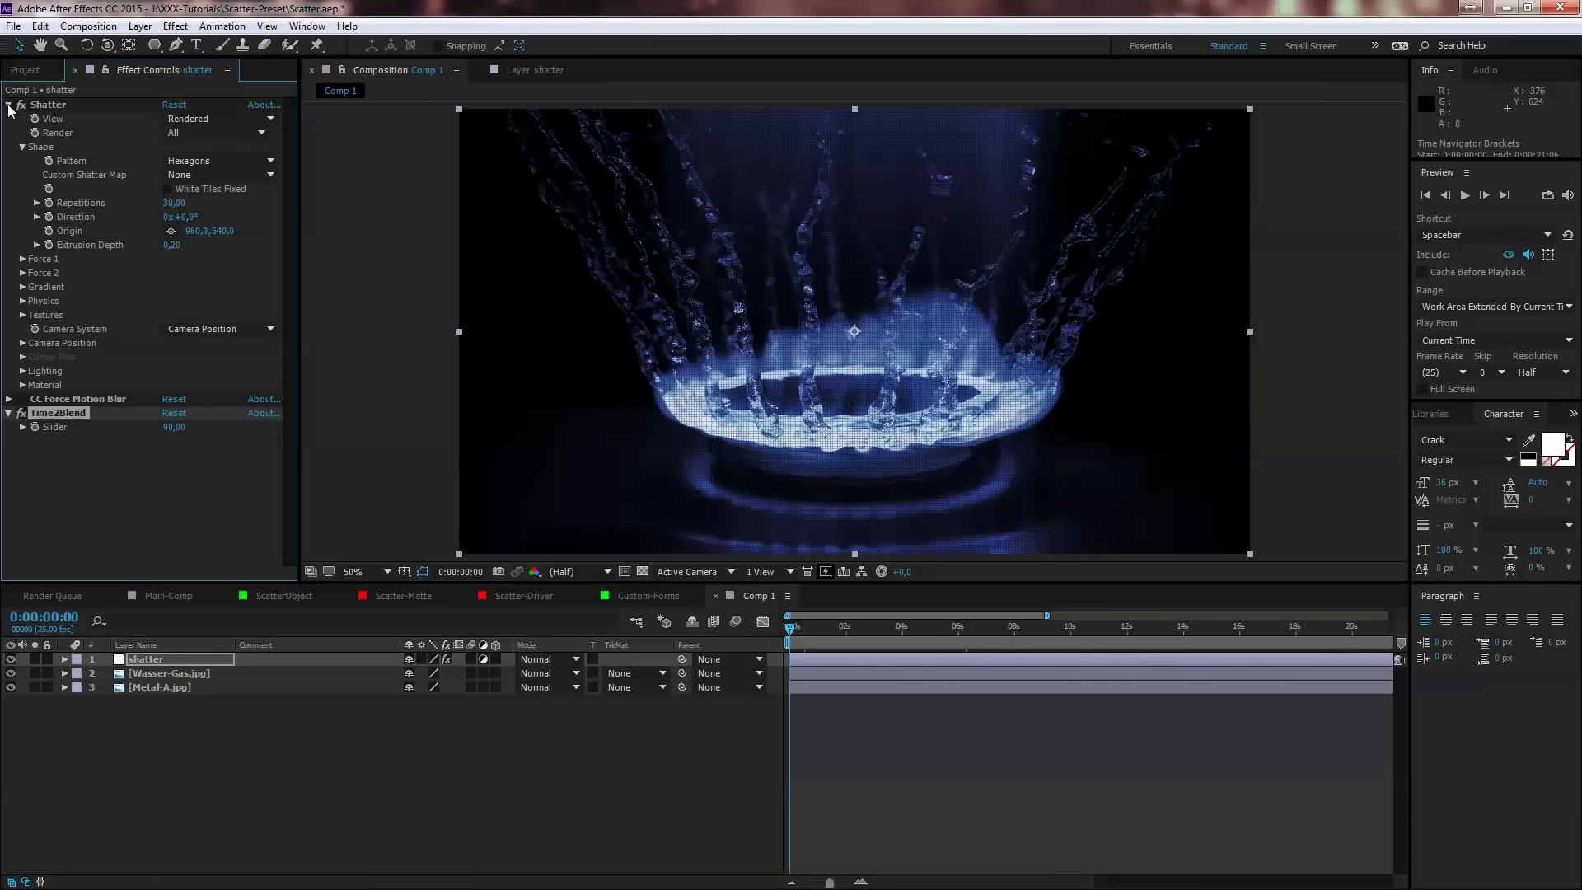
left_click(9, 105)
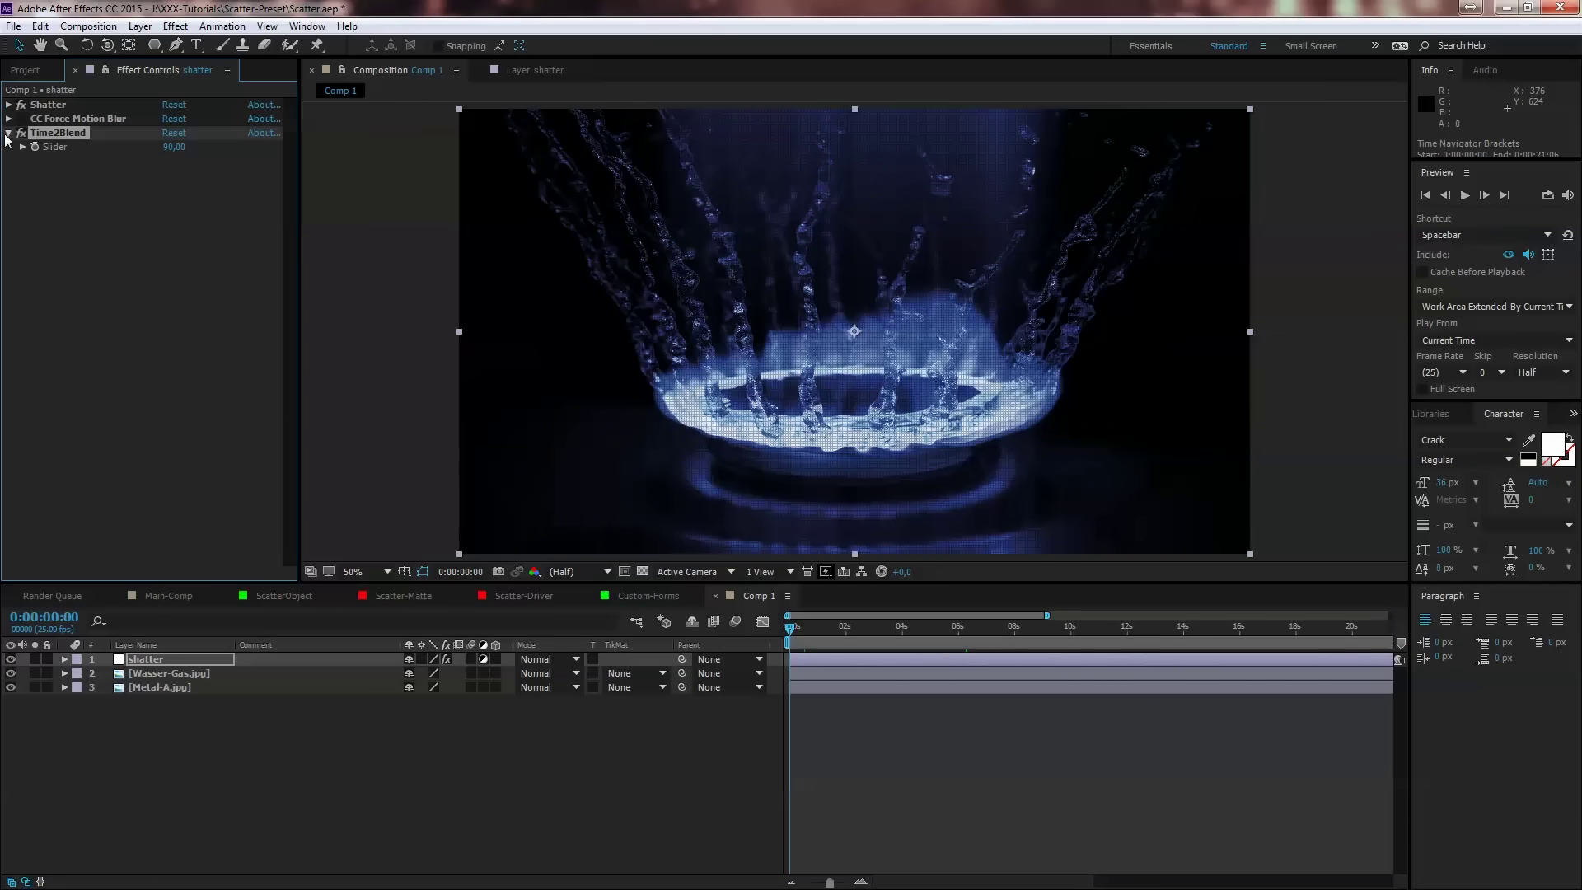
left_click(9, 132)
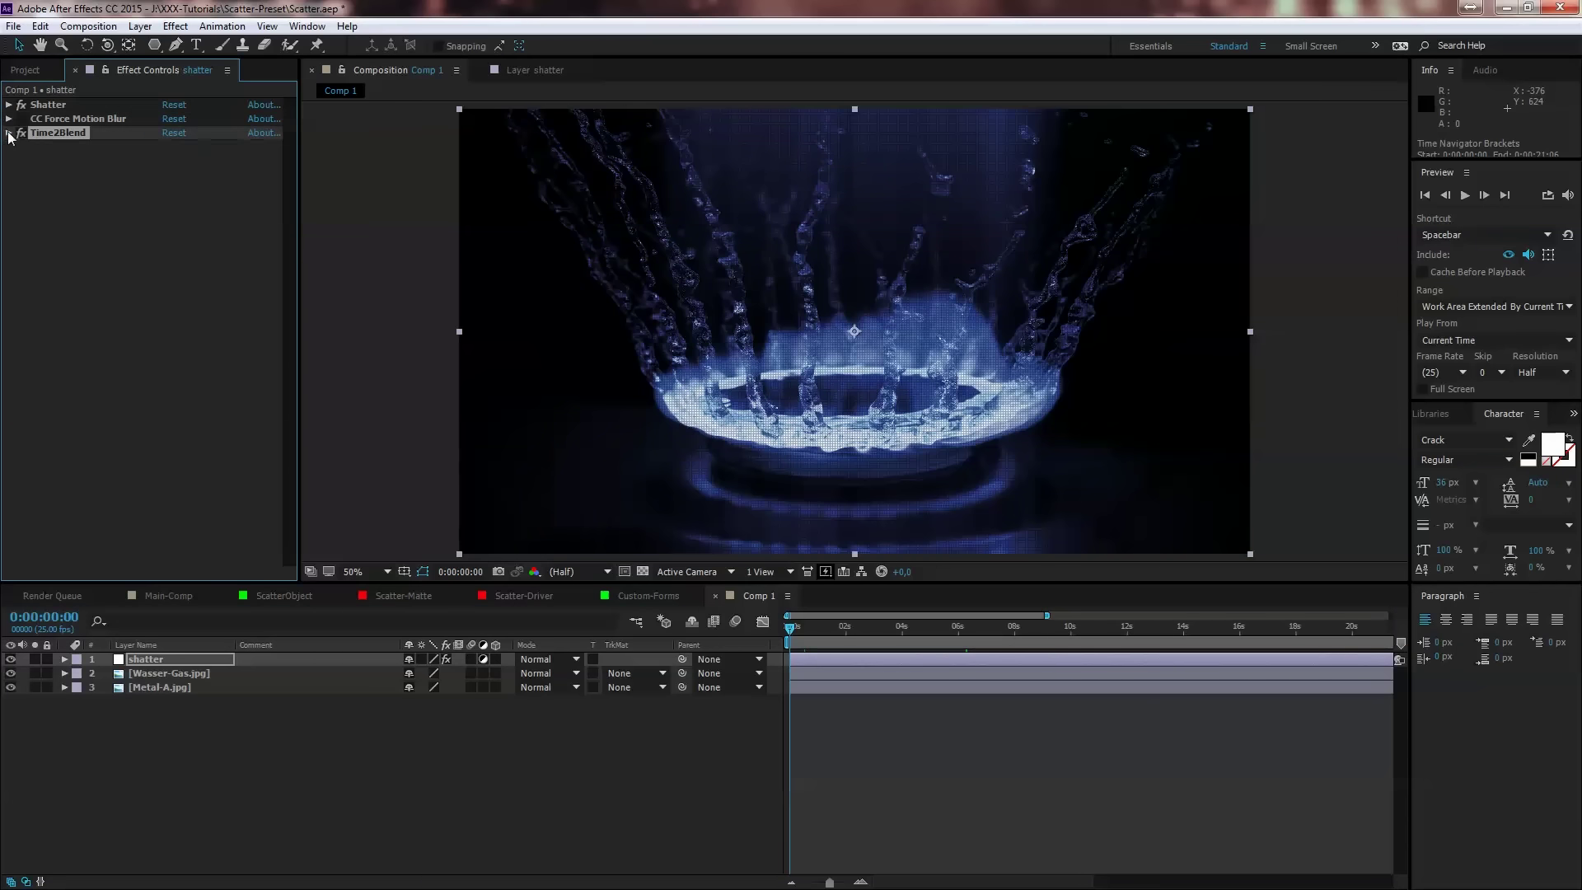
Step: Delete the Metal-A.jpg layer from Comp 1 and select Wasser-Gas.jpg
left_click(191, 685)
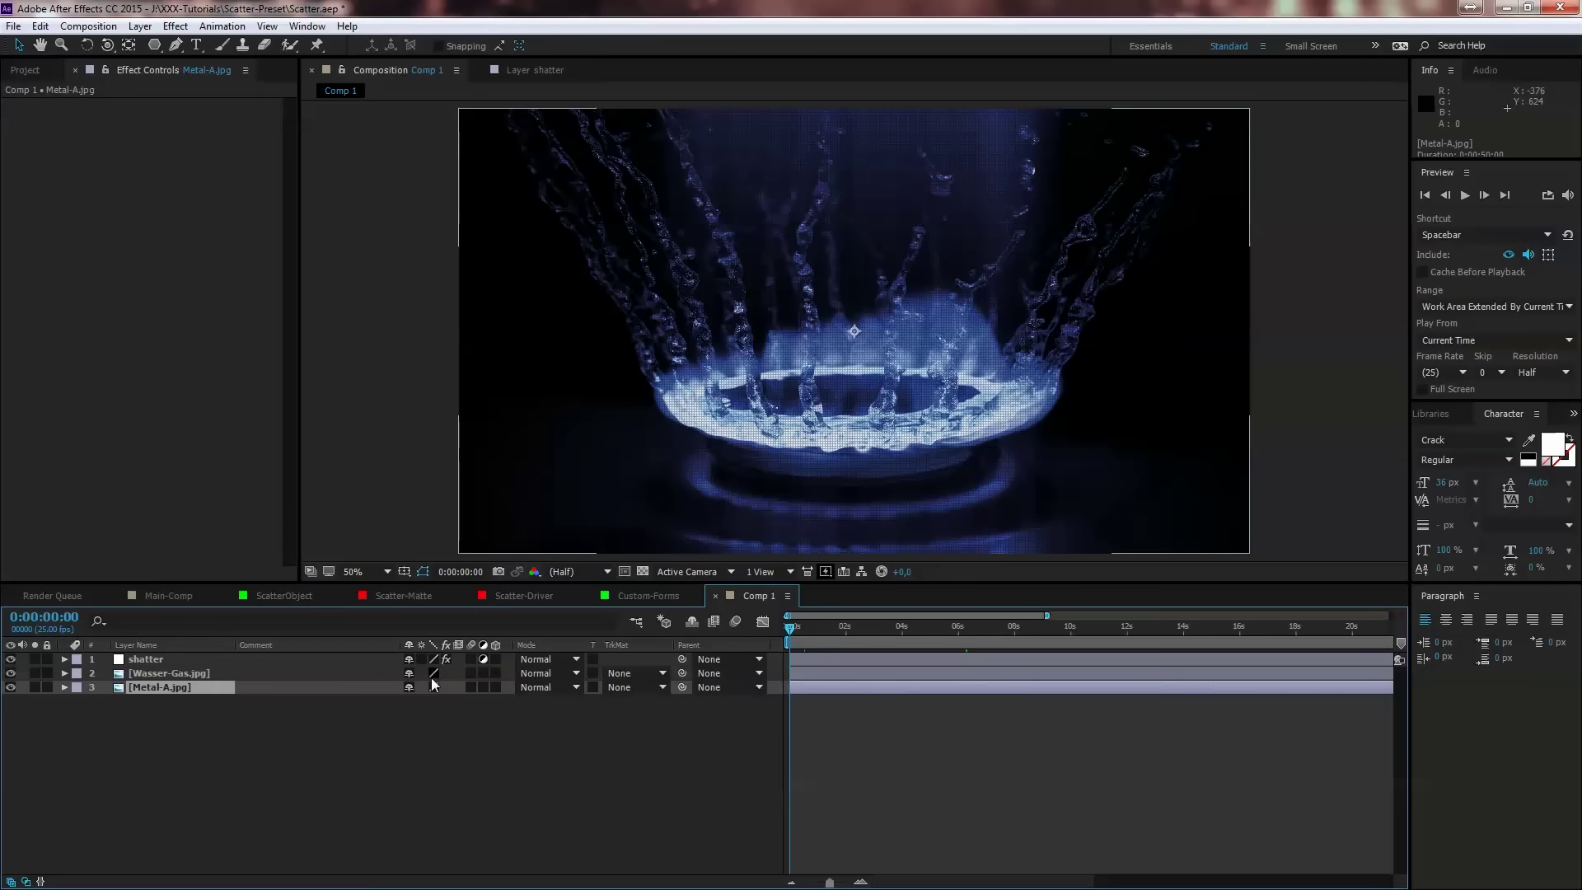
key("Delete")
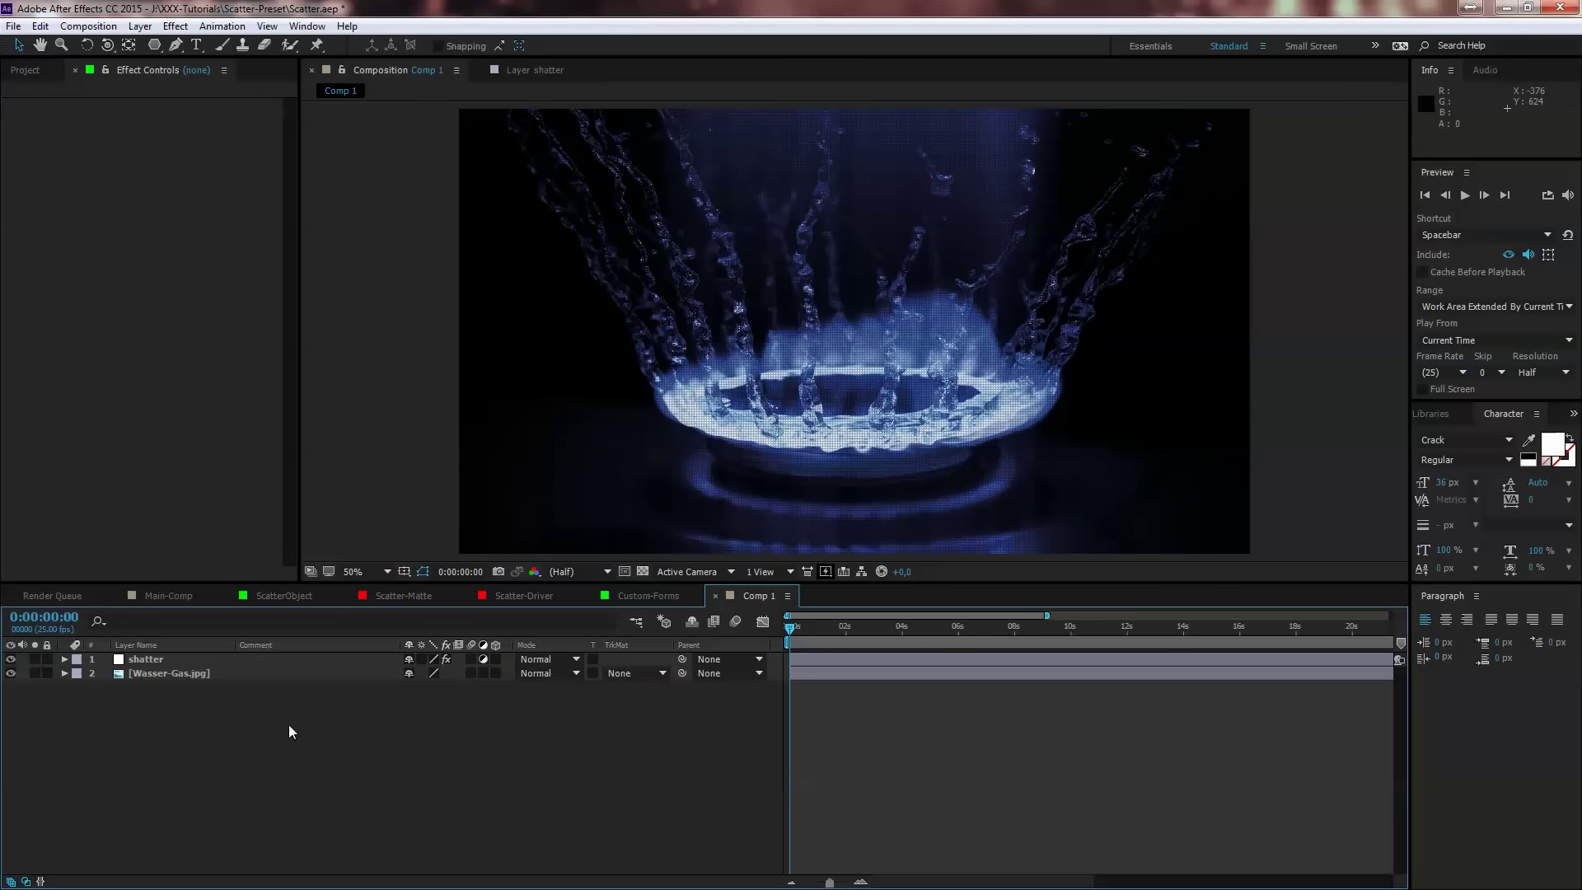
left_click(185, 672)
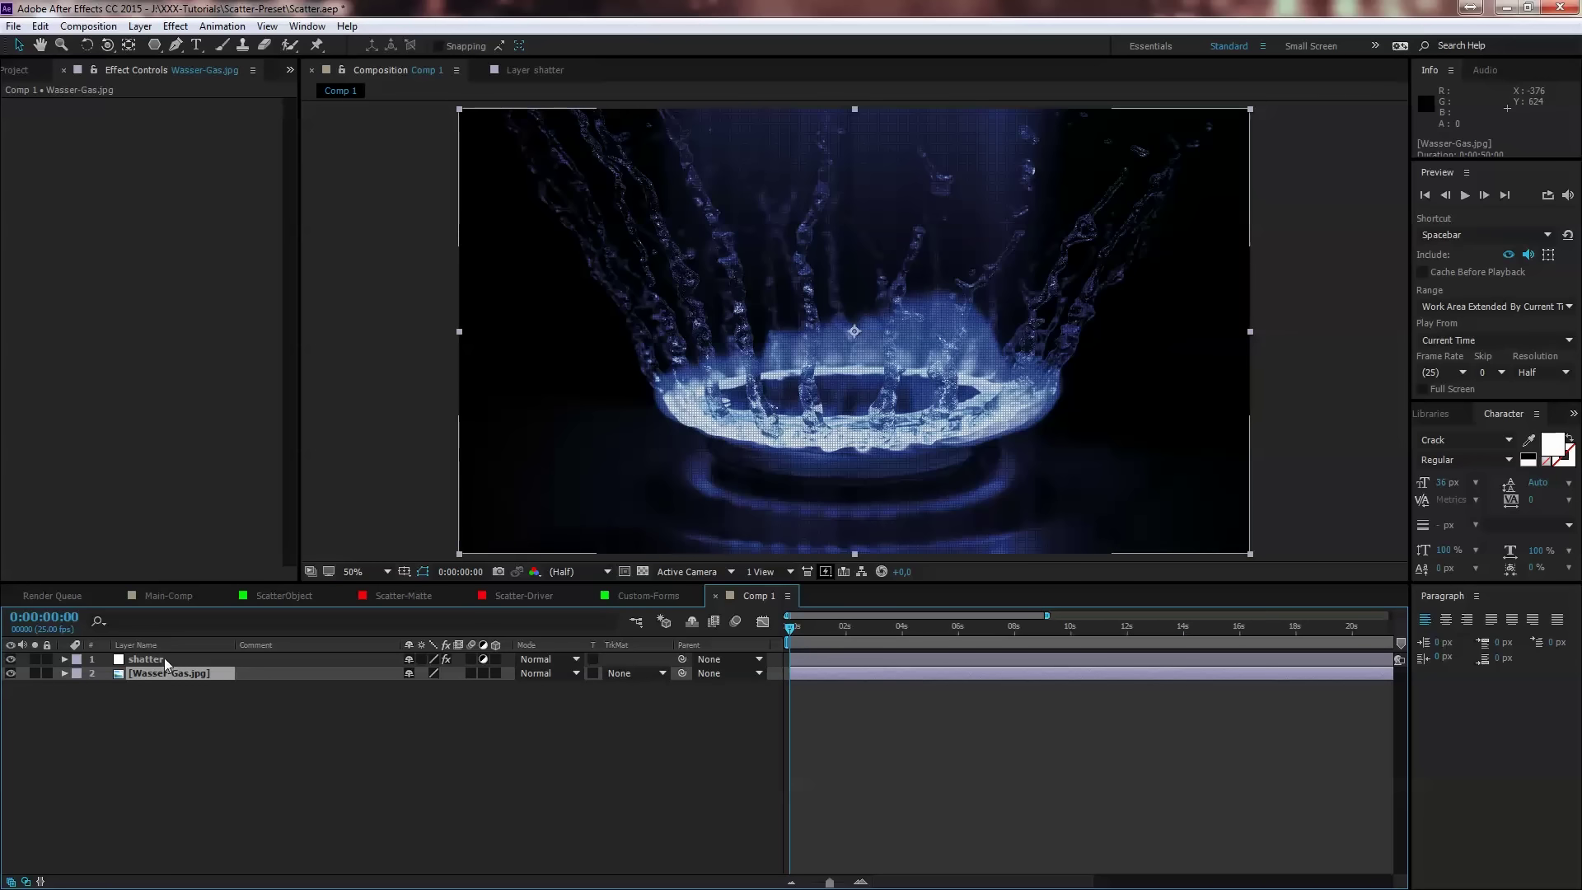
Step: Pre-compose the shatter and Wasser-Gas.jpg layers into a new composition named take1
left_click(165, 658, "shift")
left_click(136, 27)
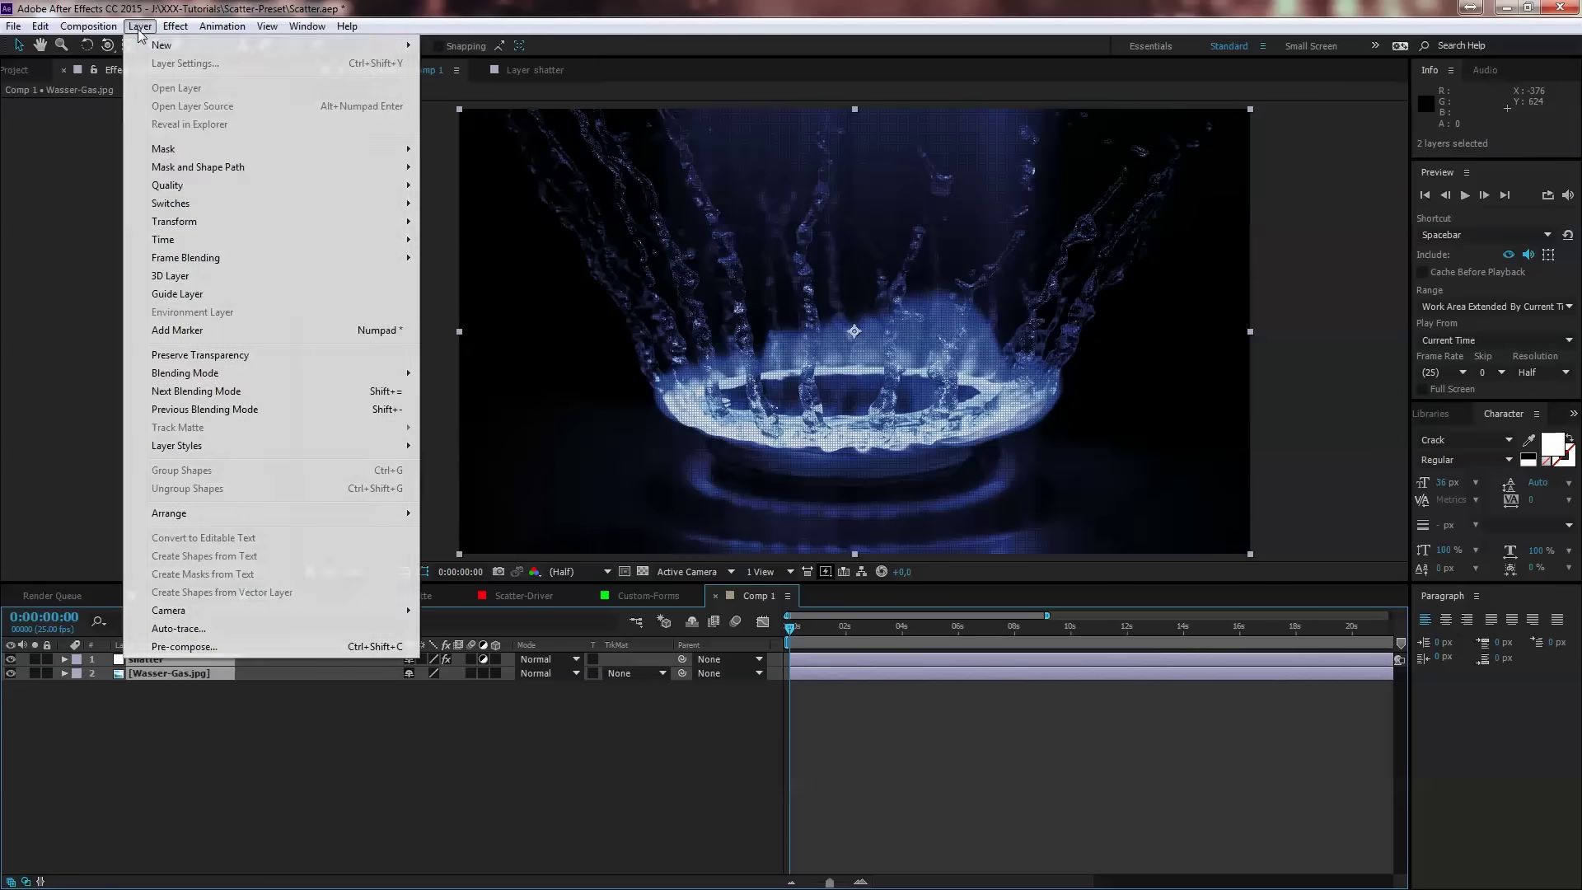
left_click(220, 645)
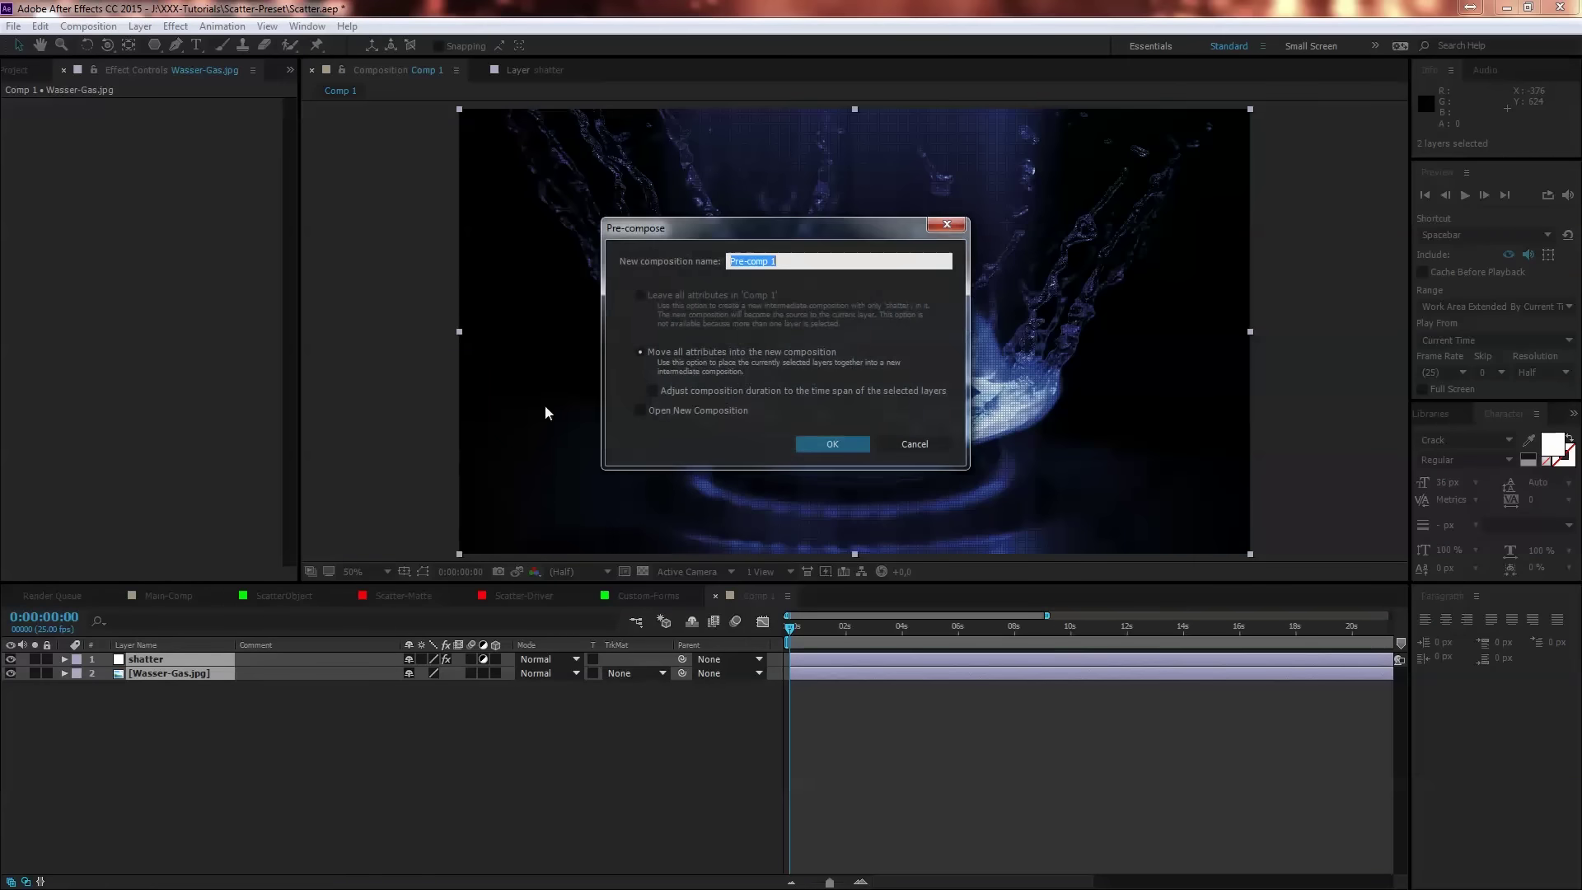
type("take1")
key("Return")
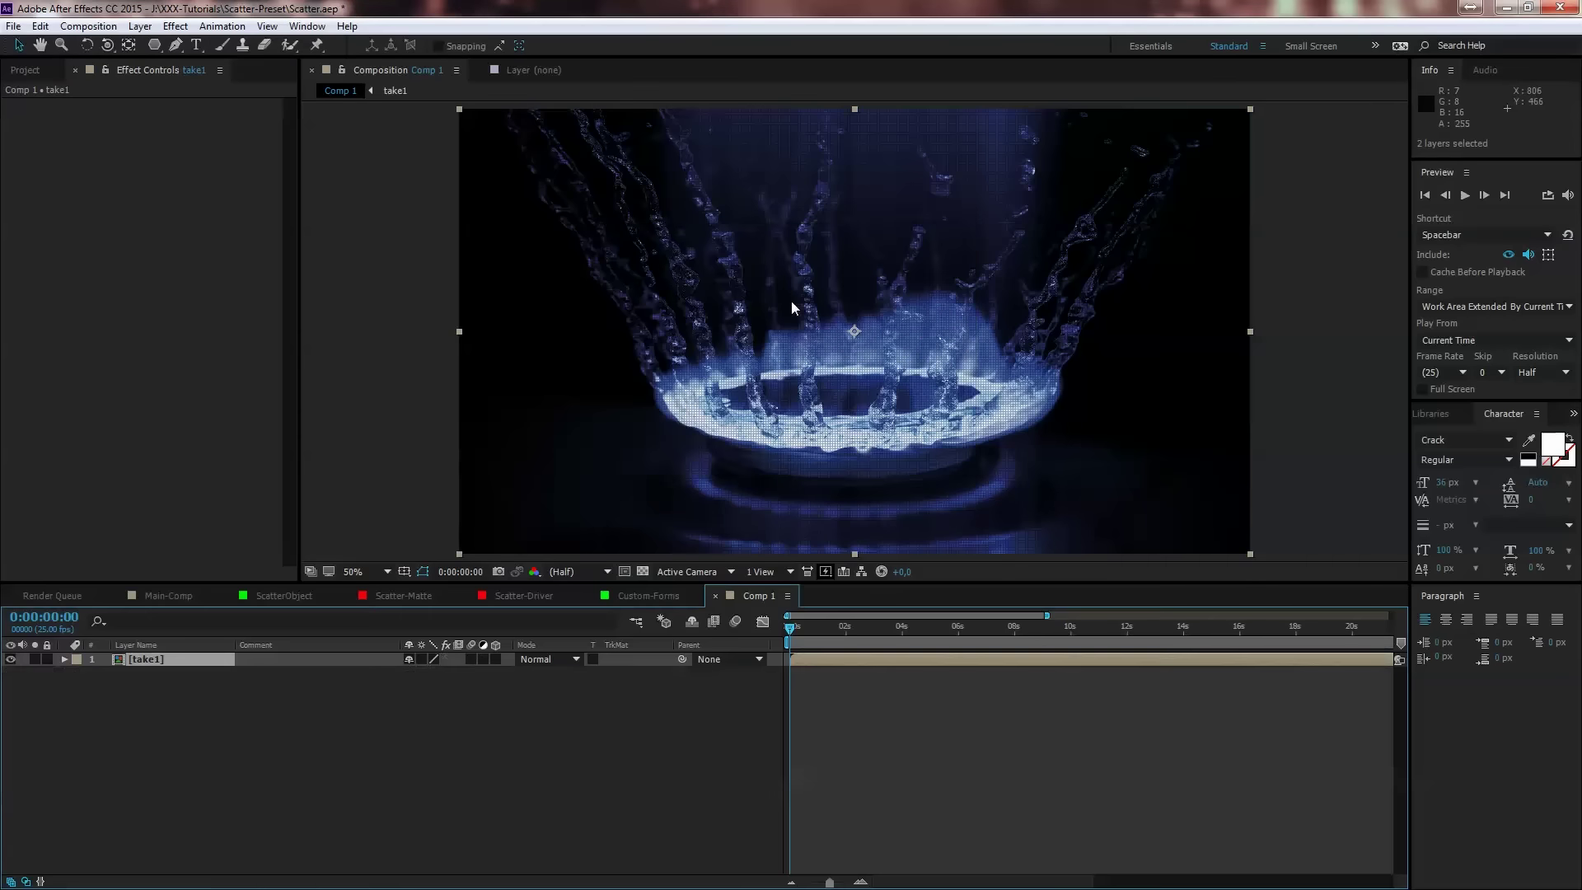
Step: Inside take1, shift the shatter layer to start about one second later
double_click(166, 655)
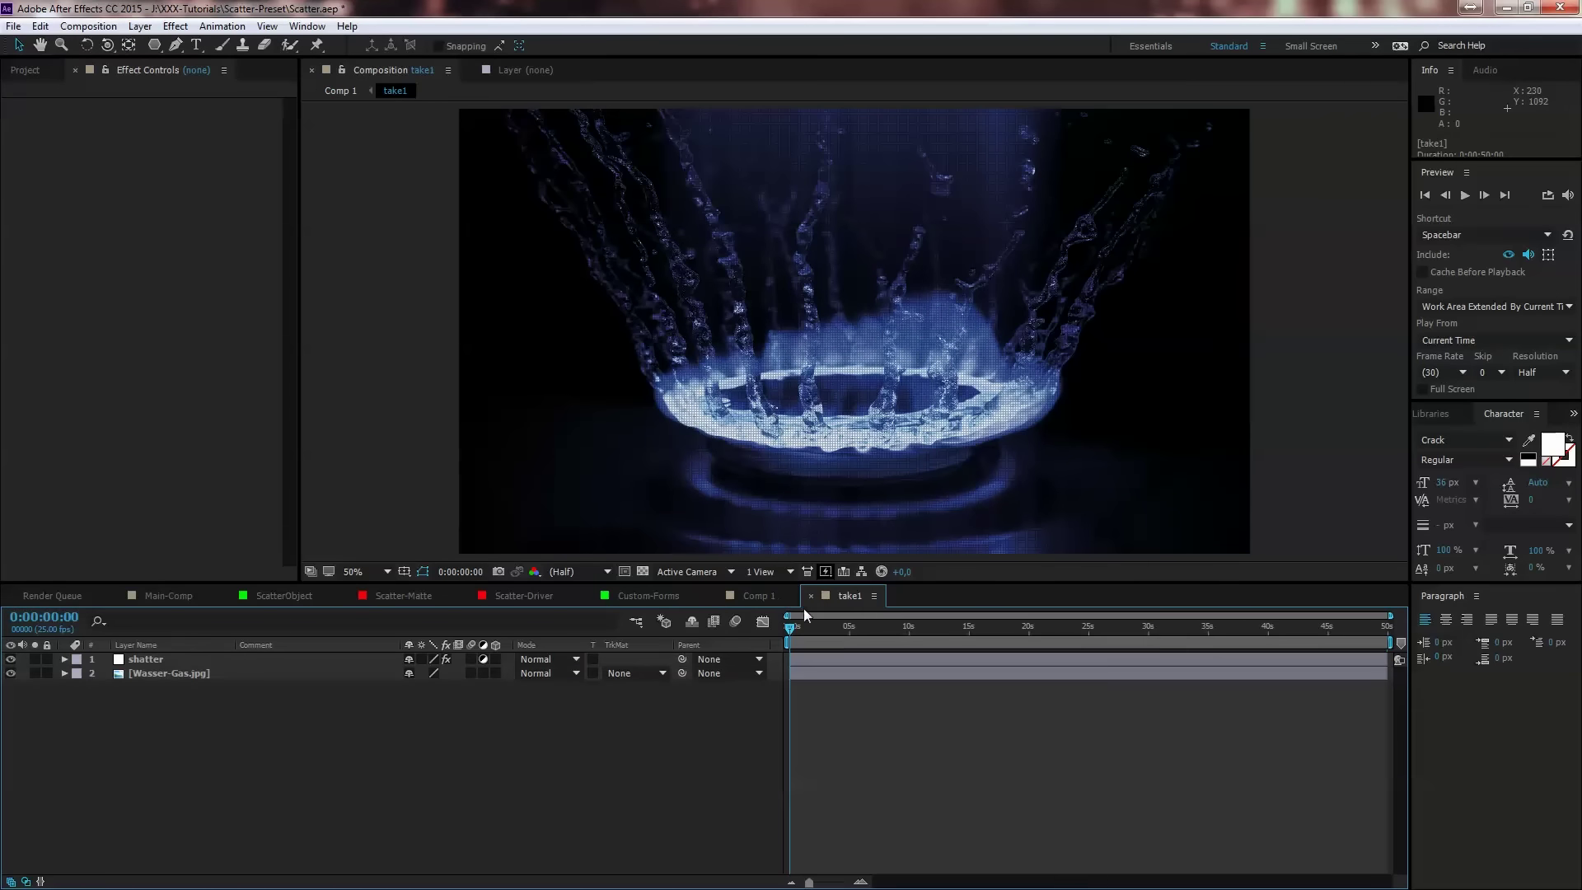
mouse_move(798, 628)
left_mouse_down()
mouse_move(843, 629)
mouse_move(788, 628)
left_mouse_up()
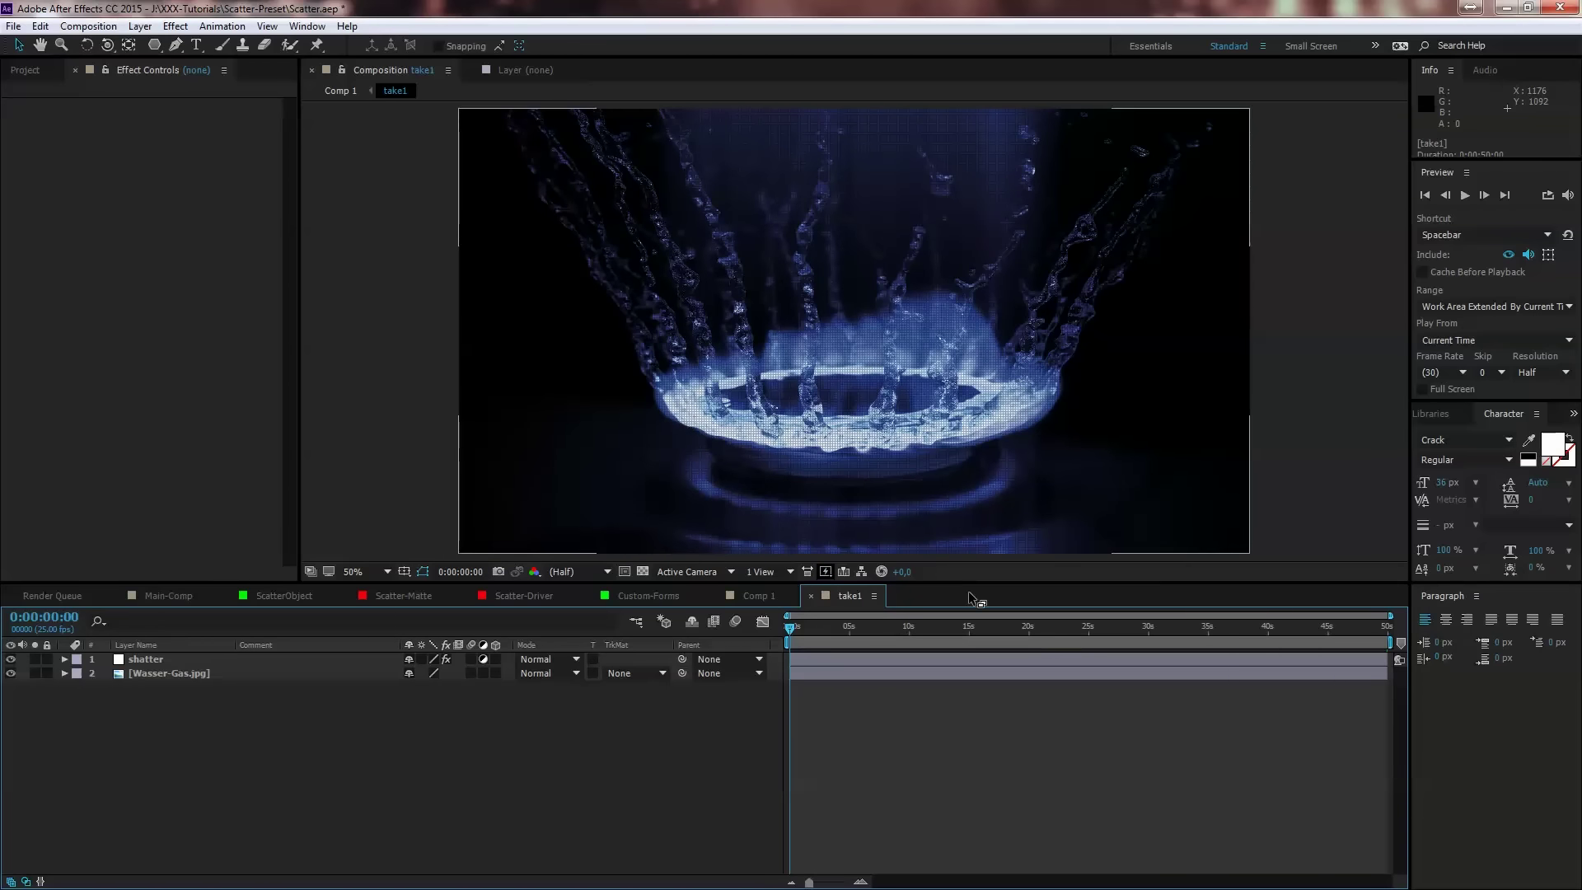
left_click(804, 659)
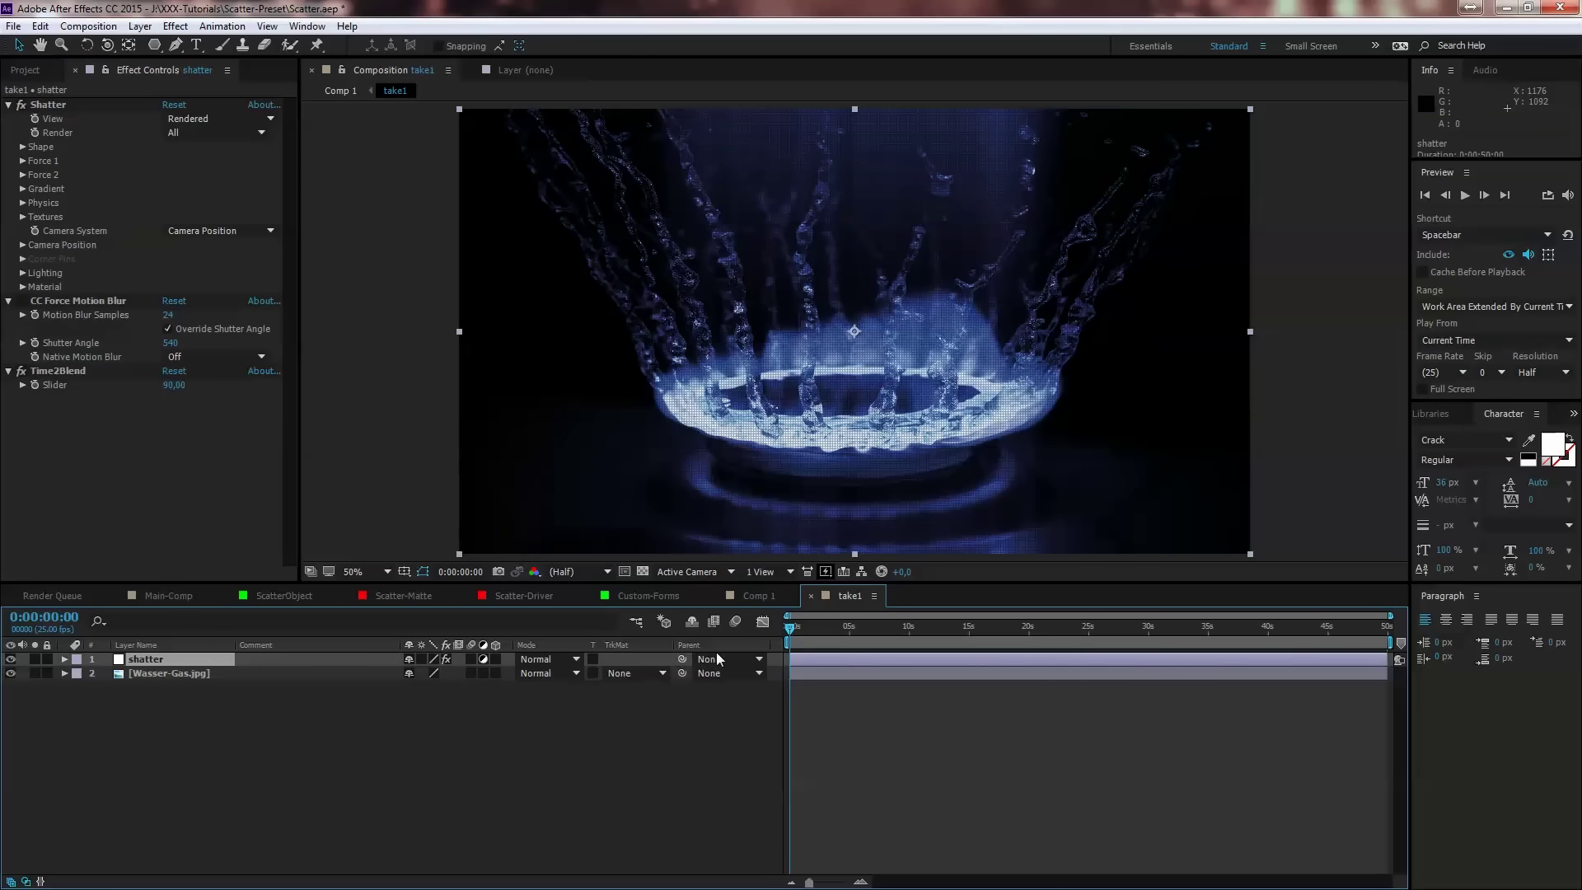
left_click_drag(802, 659, 778, 631)
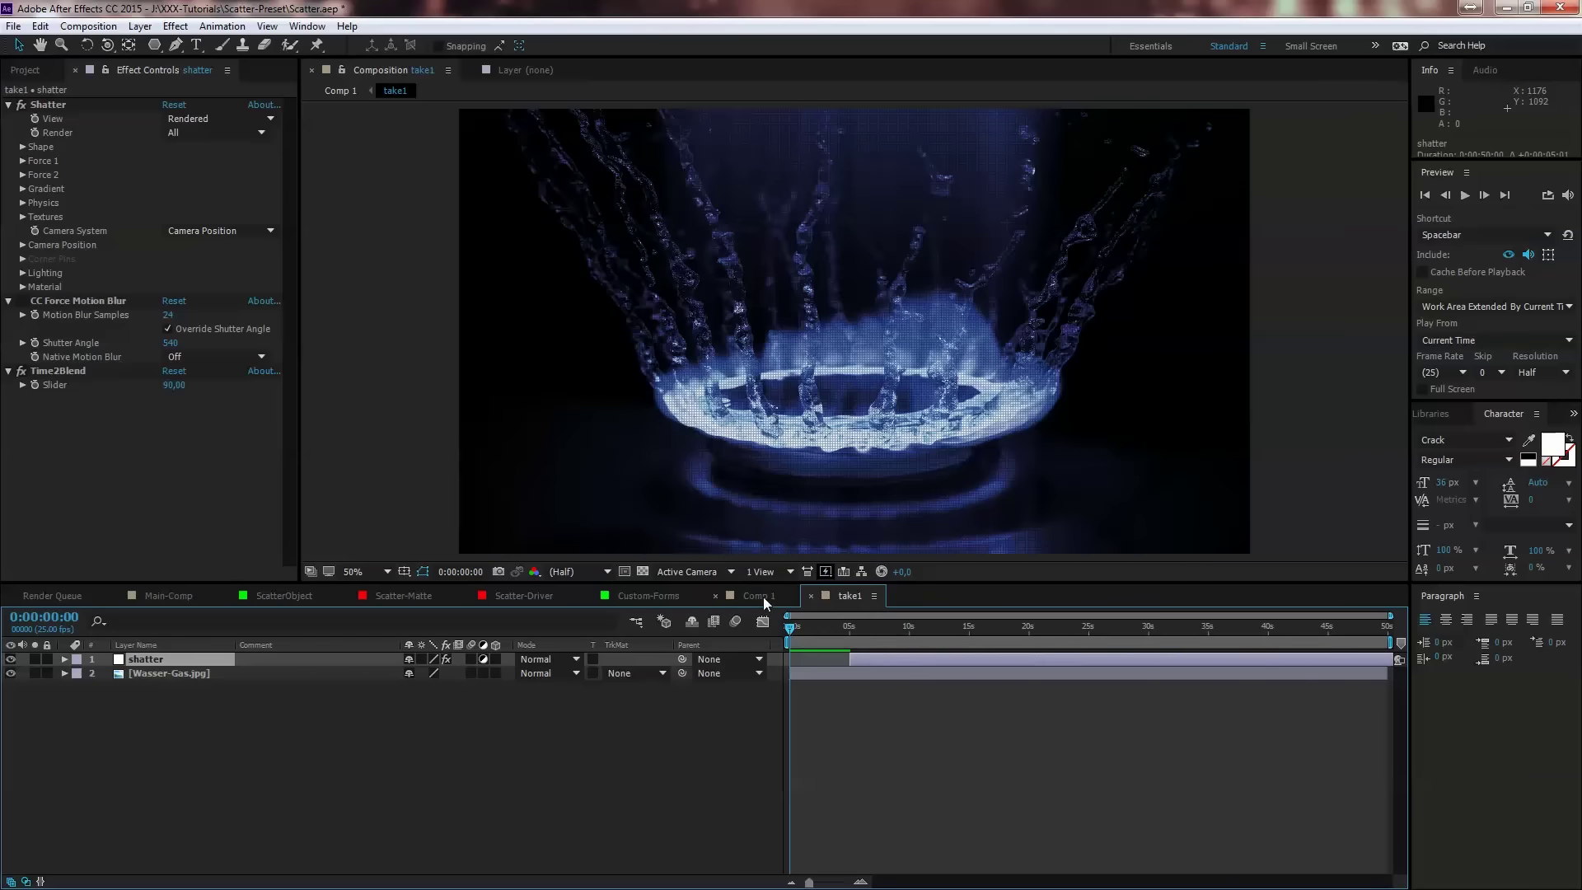
Step: Back in Comp 1, add i-ilumy.jpg from the Project panel as a layer
left_click(763, 597)
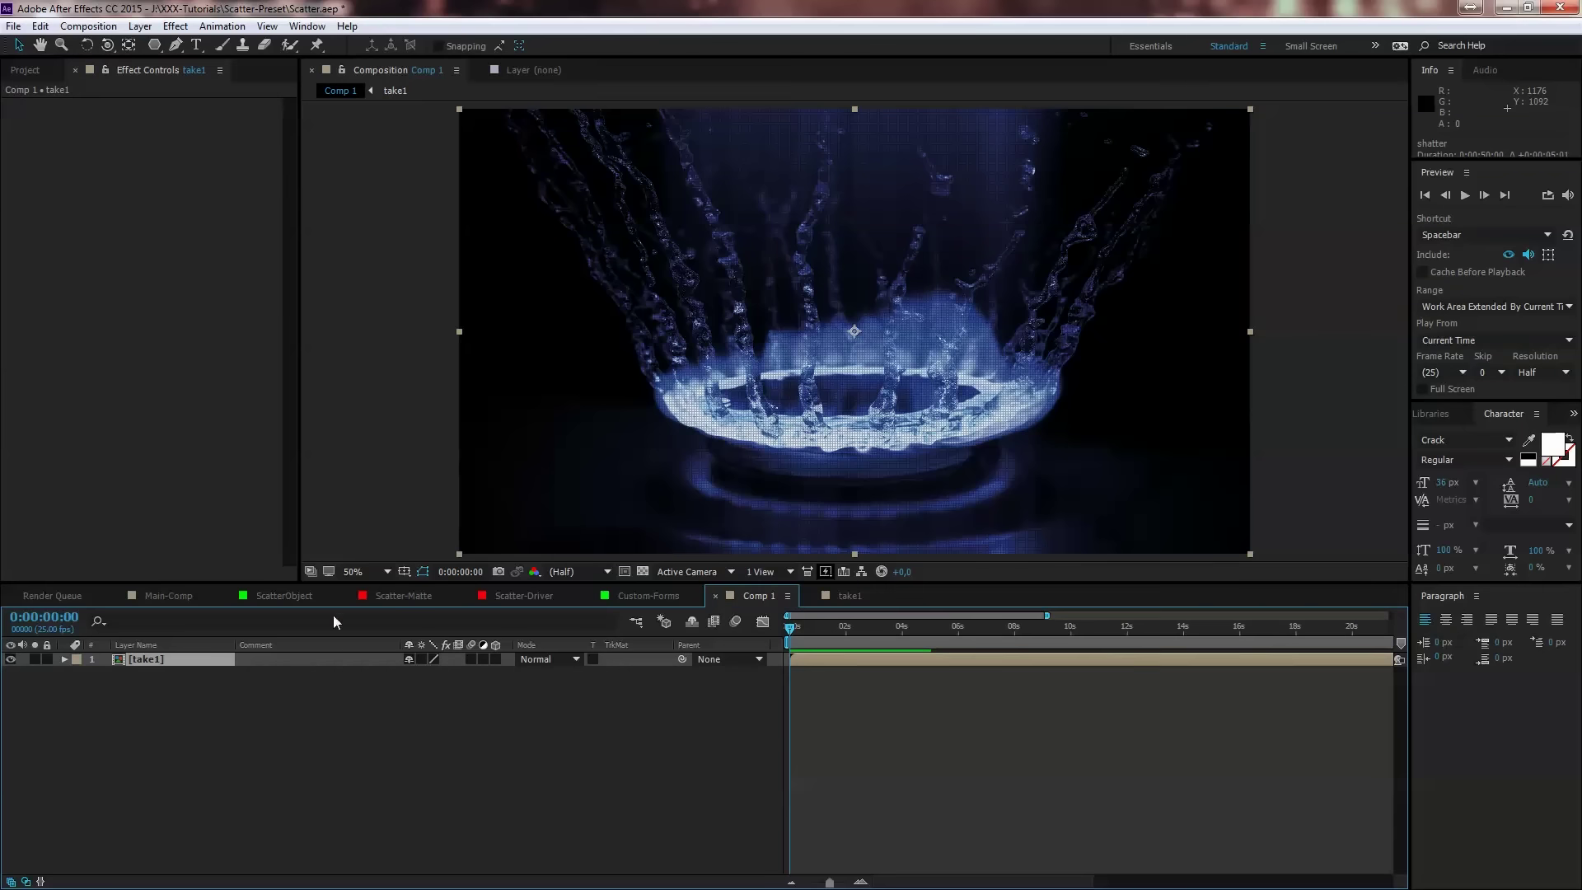
left_click(26, 71)
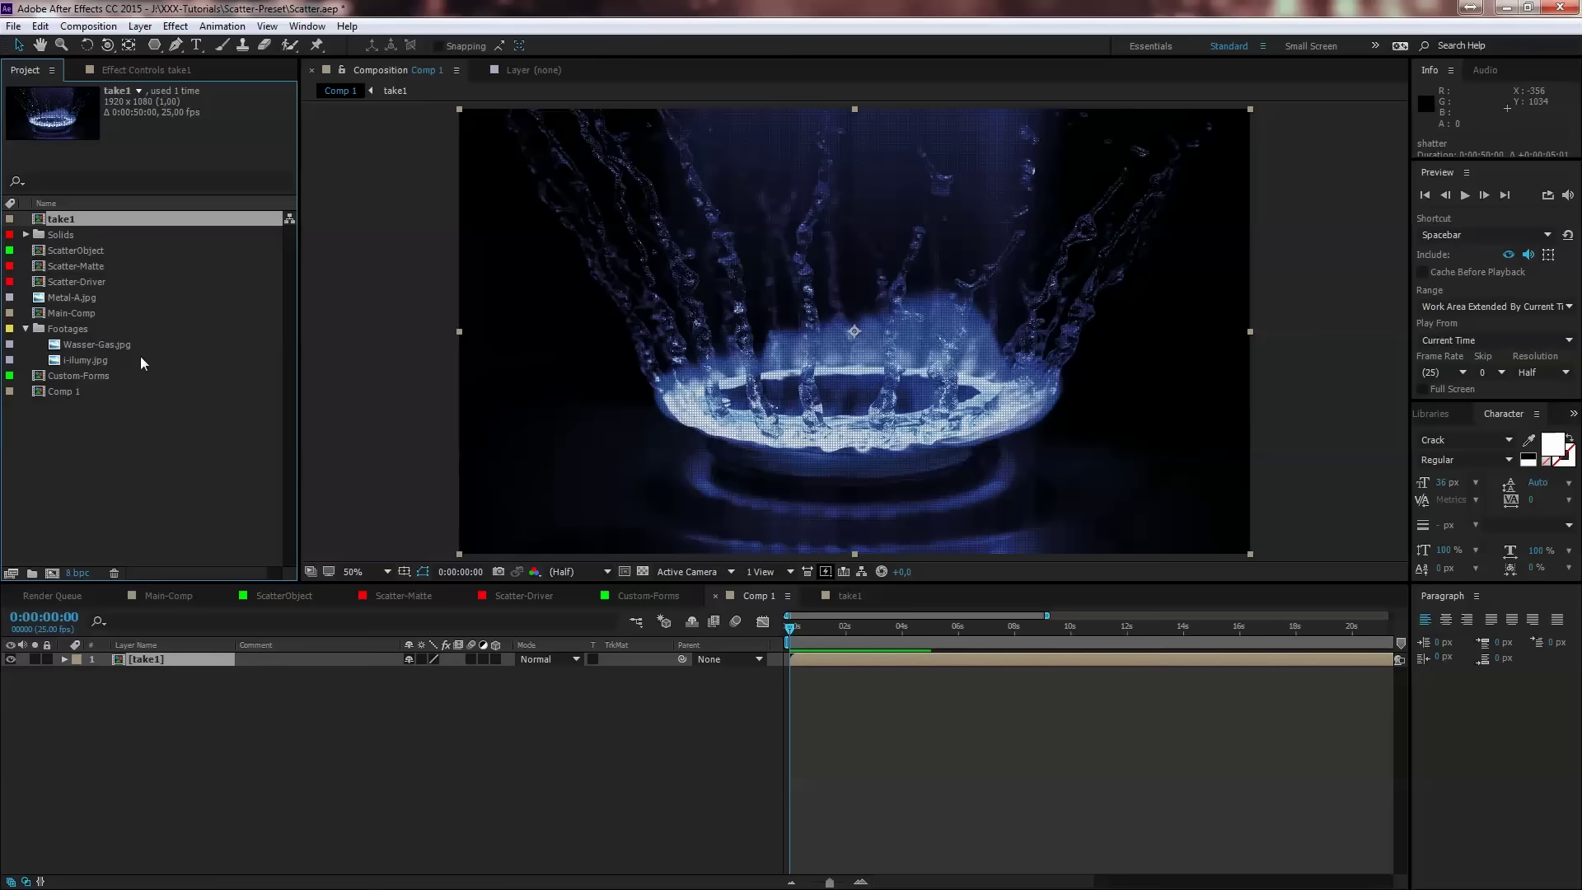
left_click_drag(82, 359, 160, 702)
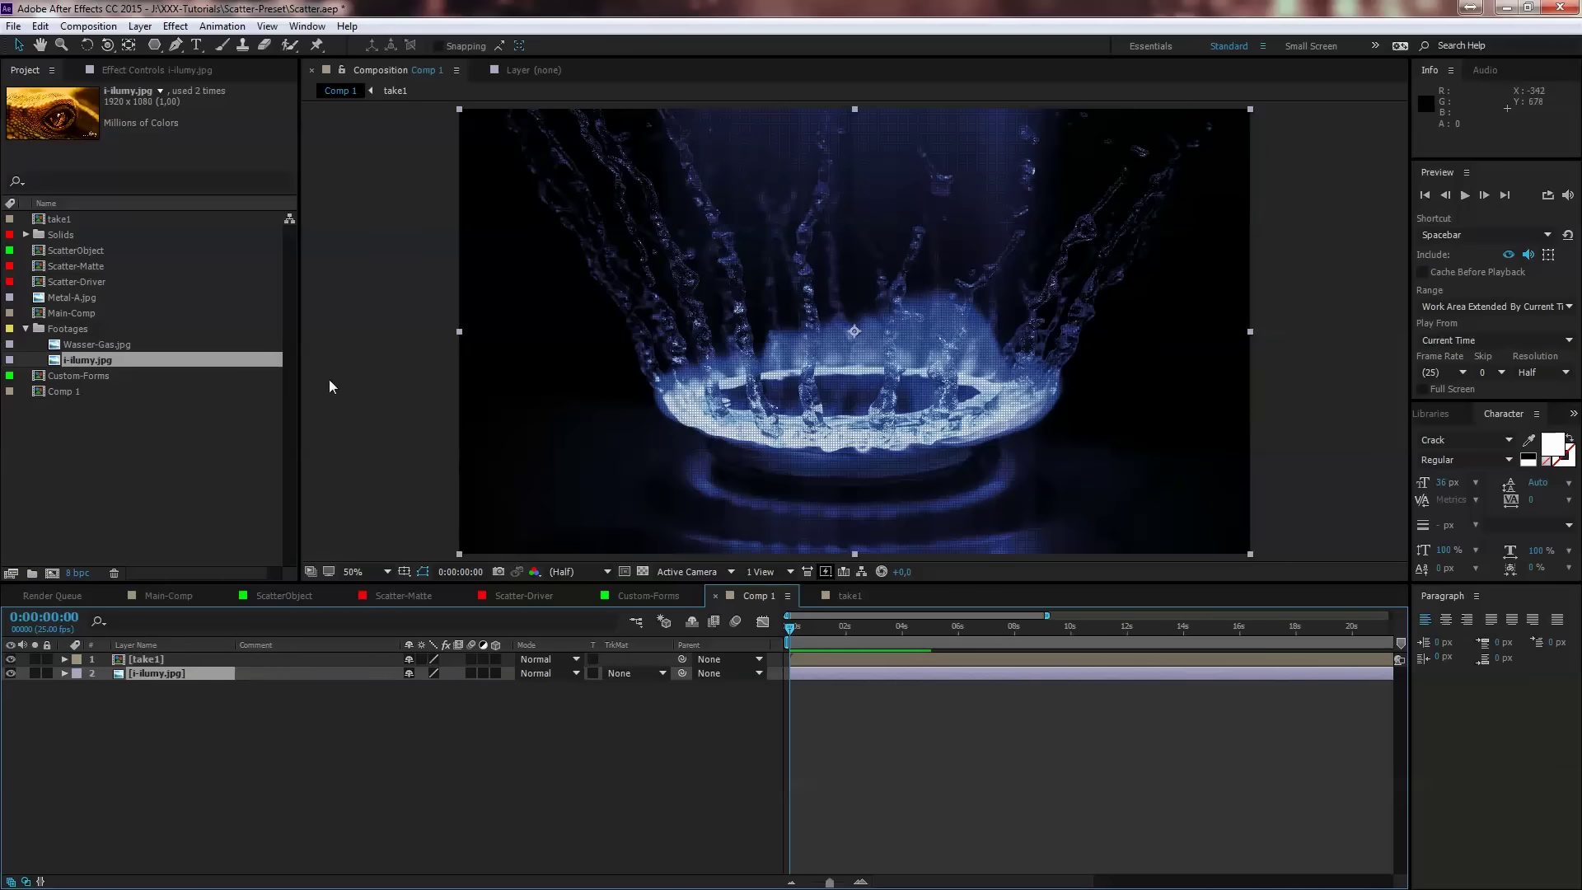
Step: Create a new adjustment layer and rename it shatter2
left_click(140, 25)
mouse_move(161, 46)
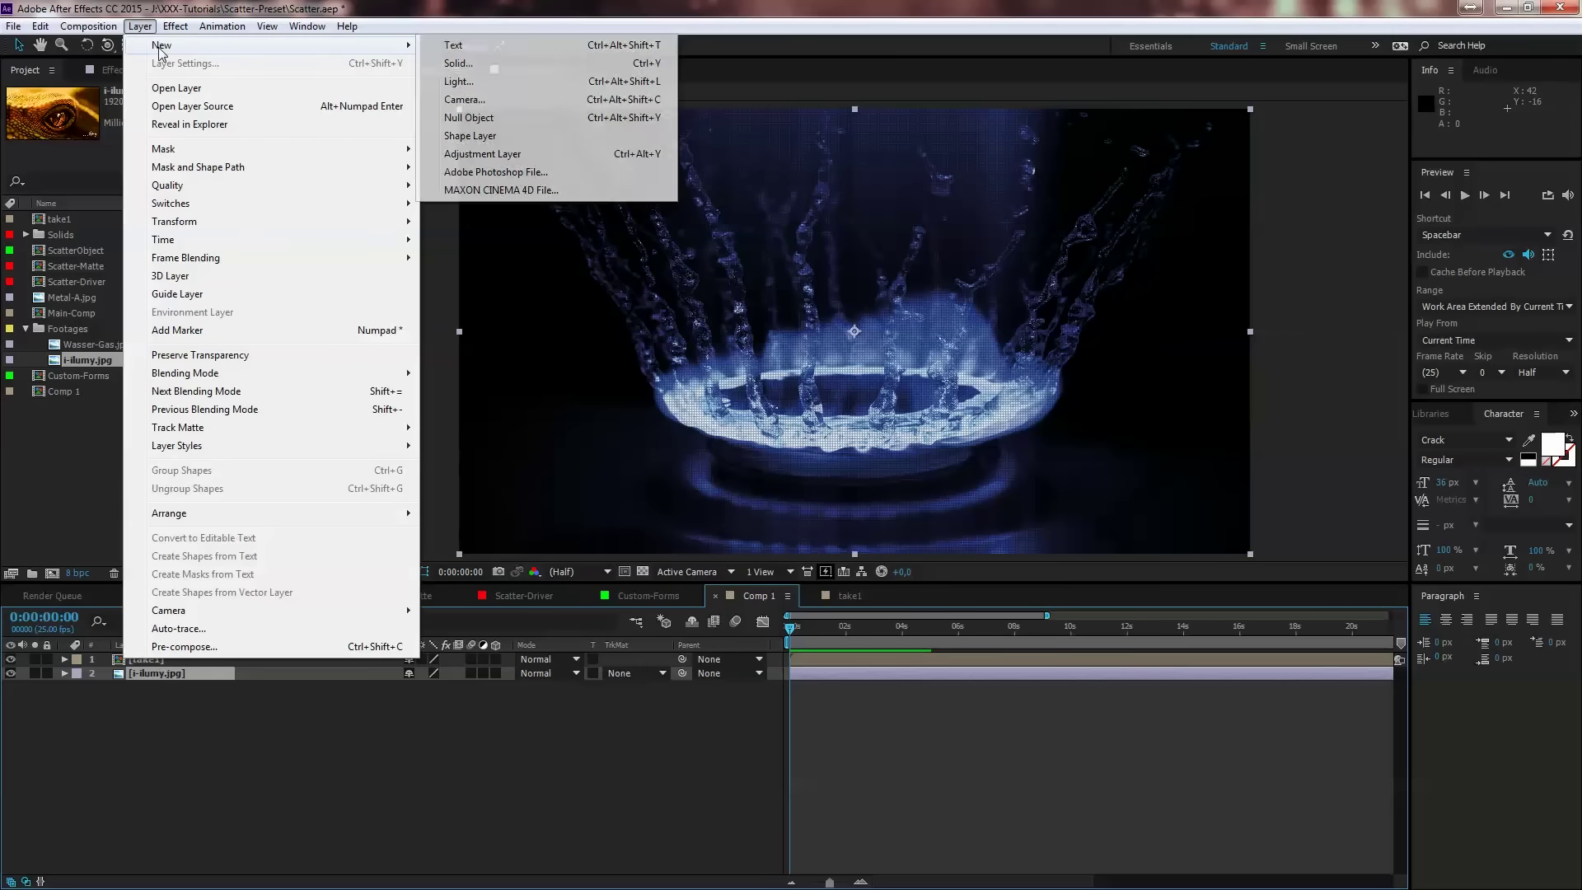
left_click(486, 153)
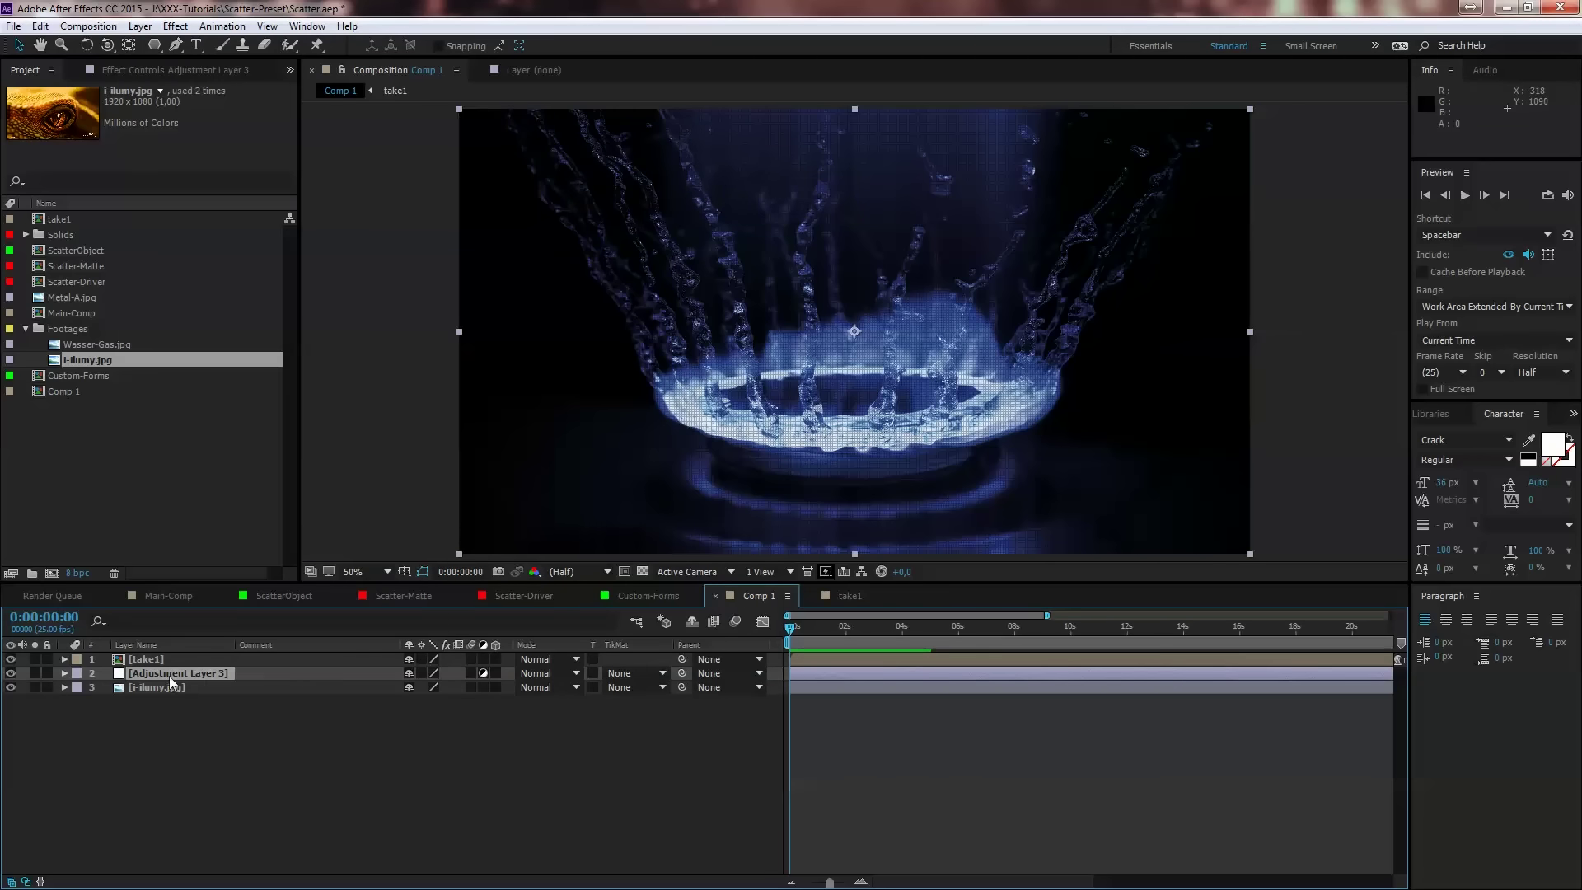
key("Return")
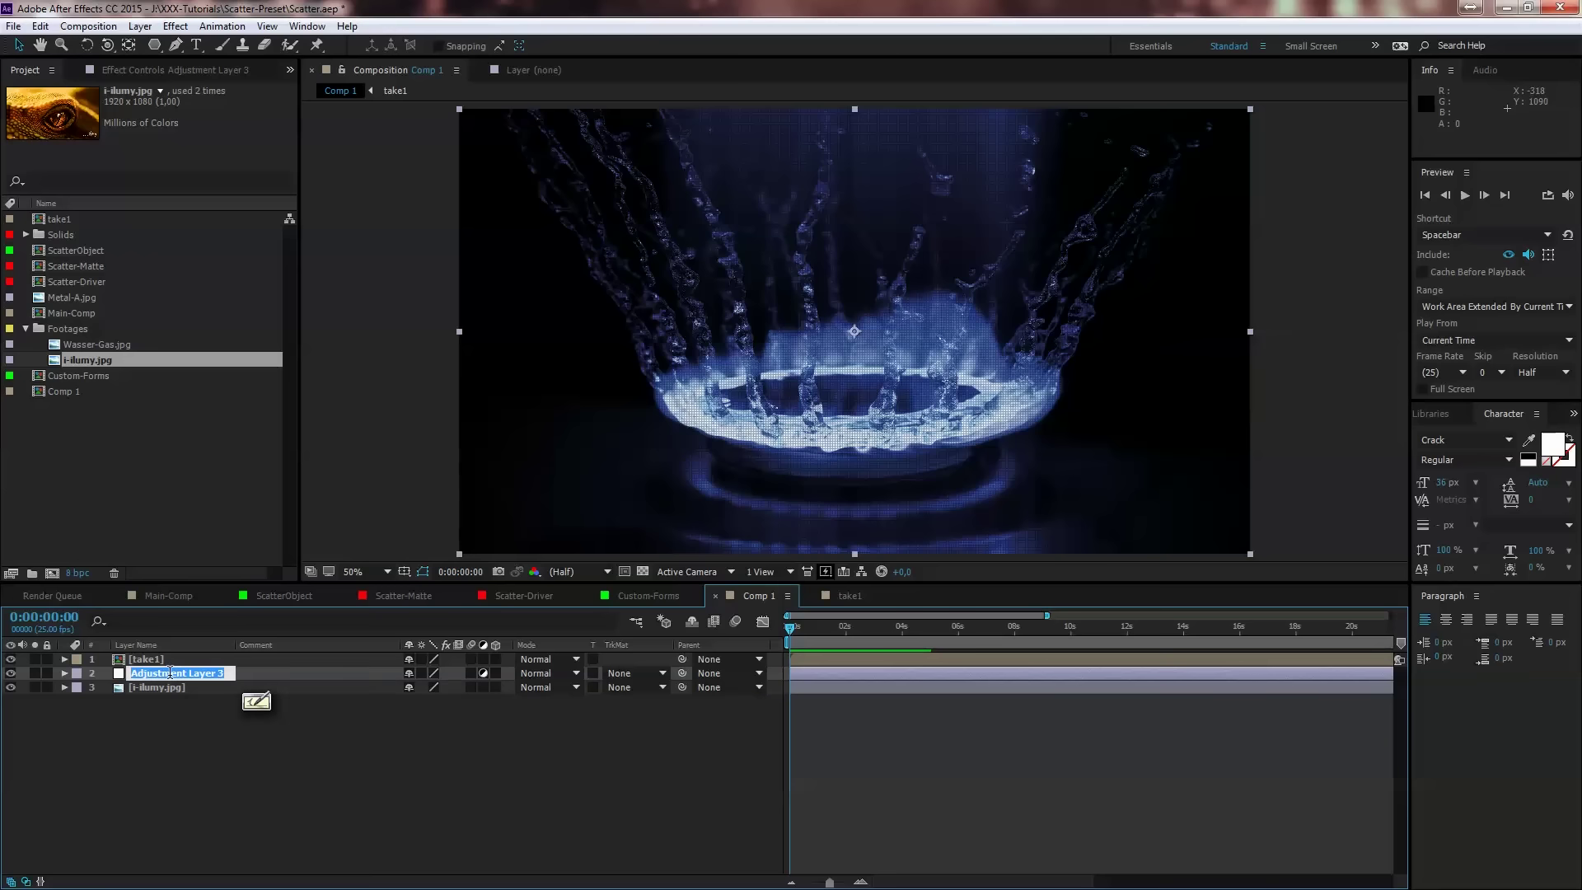
type("shatter2")
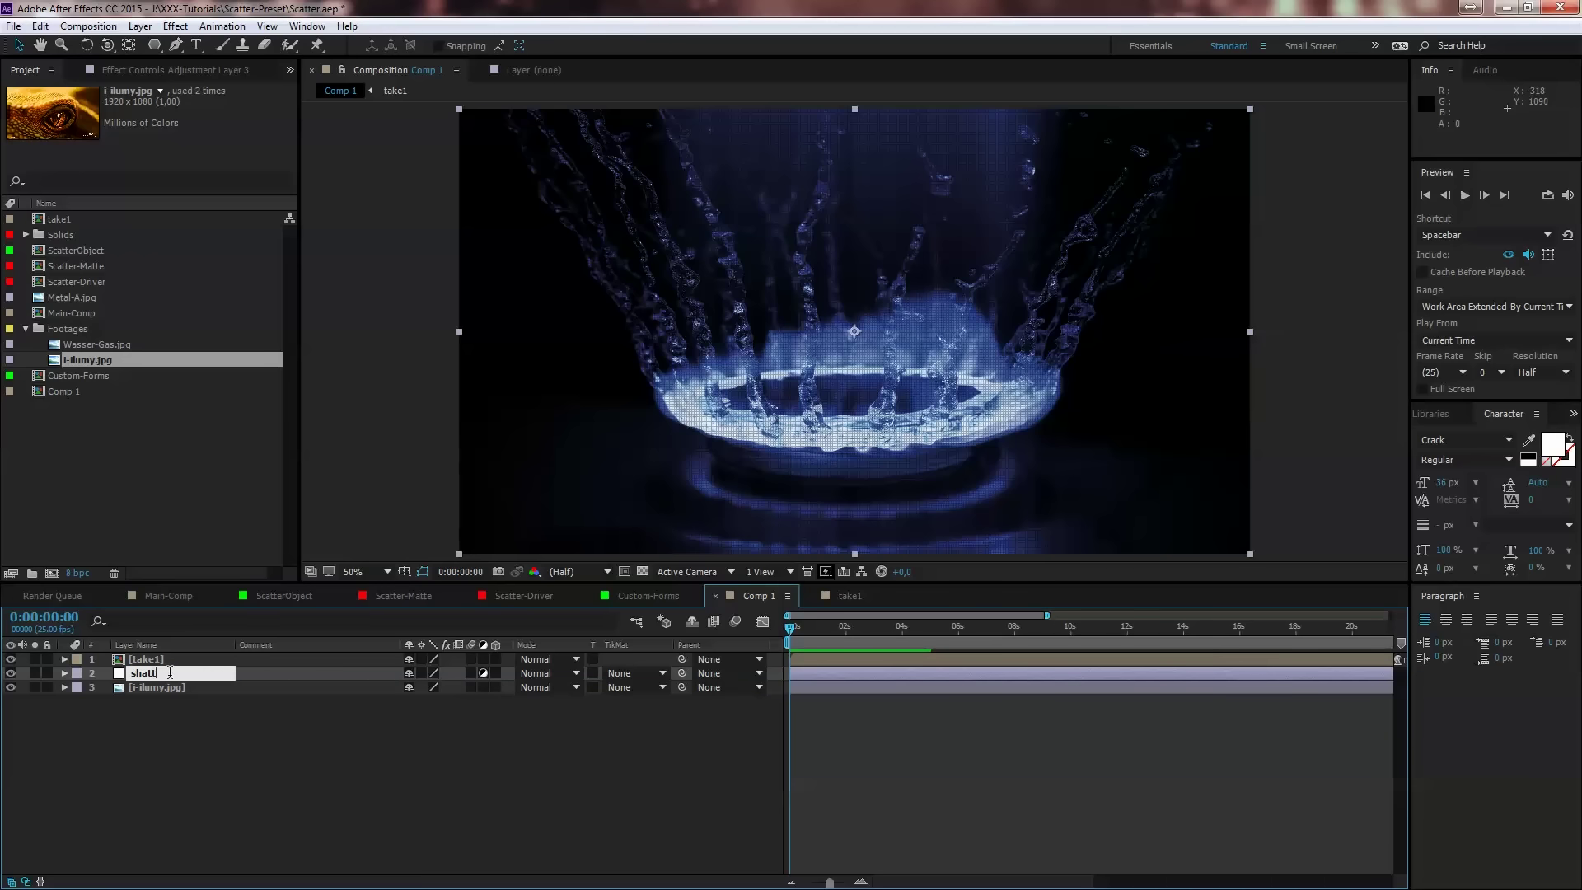
left_click(185, 725)
left_click(178, 673)
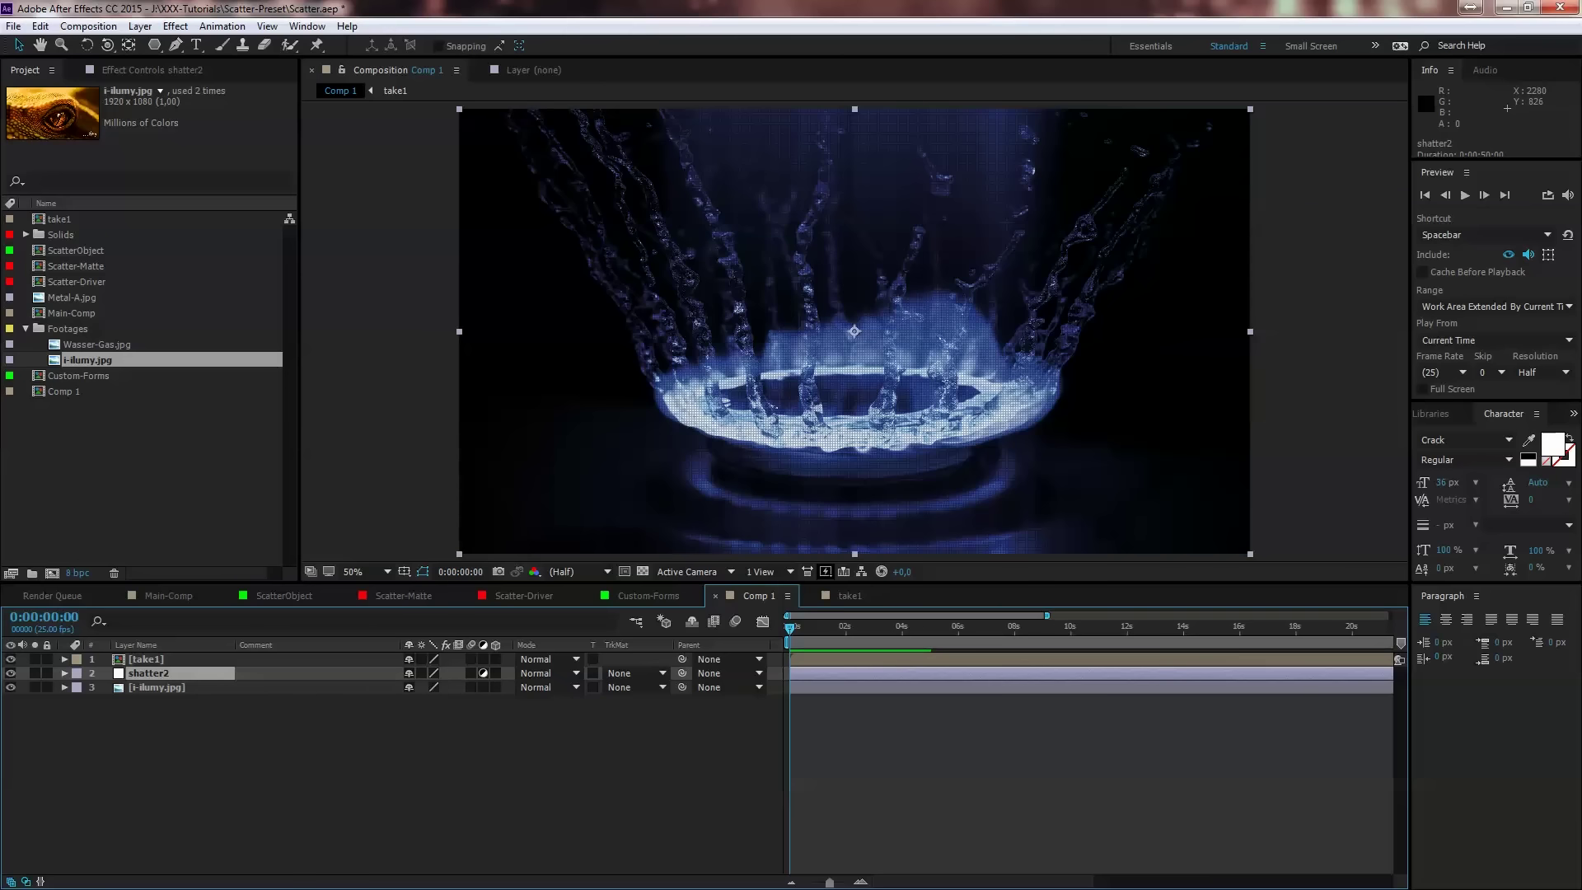
Step: Apply the ilumy-shatter preset from Effects & Presets to shatter2
key("ctrl+5")
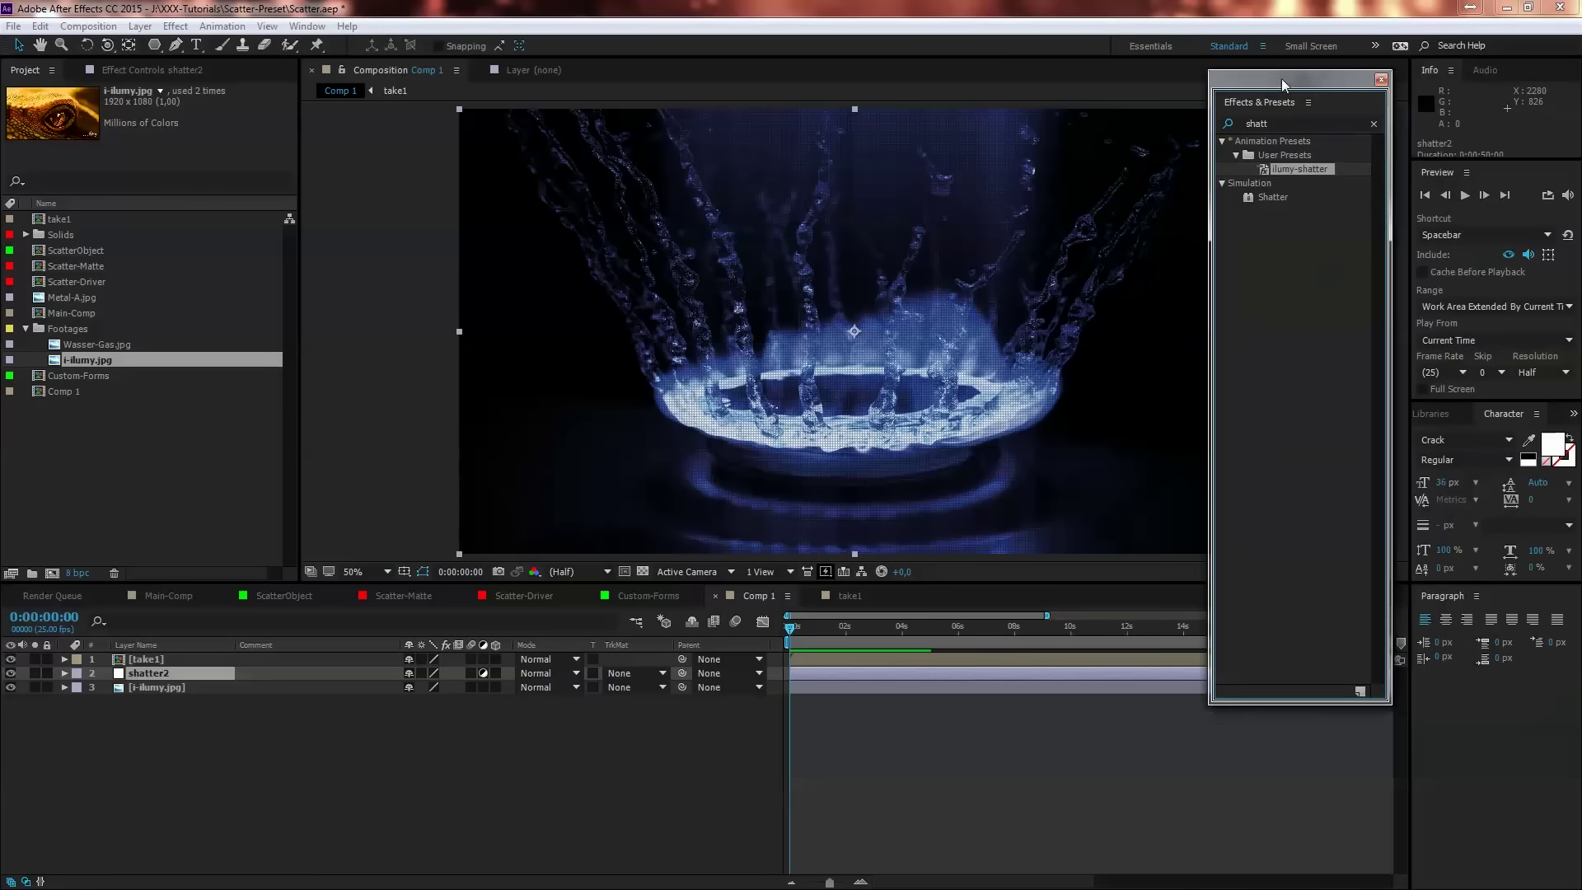
double_click(1289, 162)
left_click_drag(1321, 85, 1328, 86)
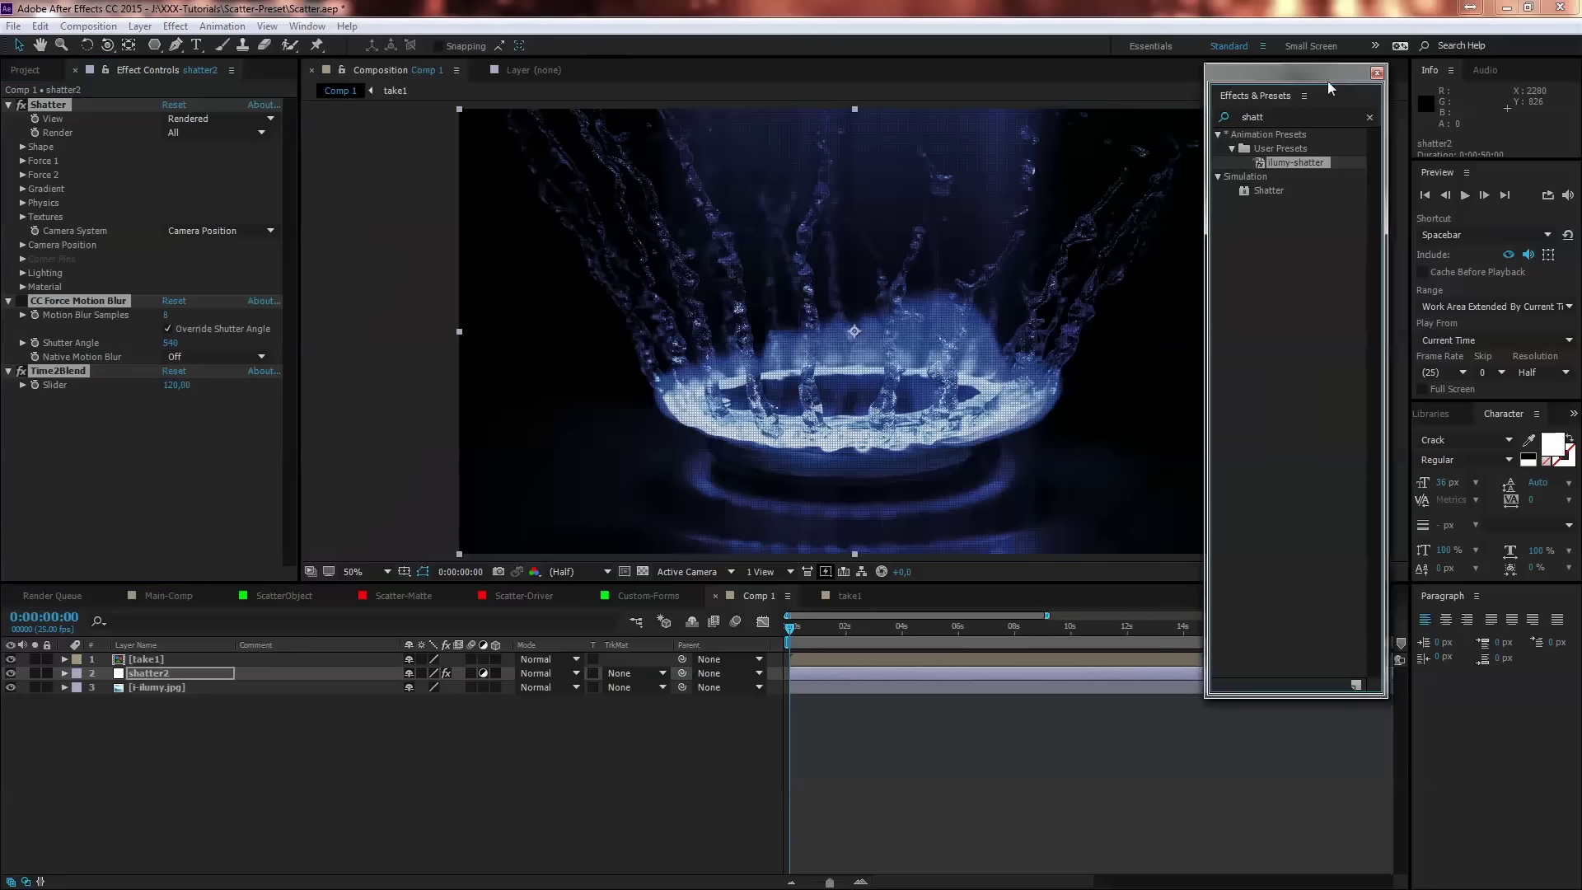
key("ctrl+5")
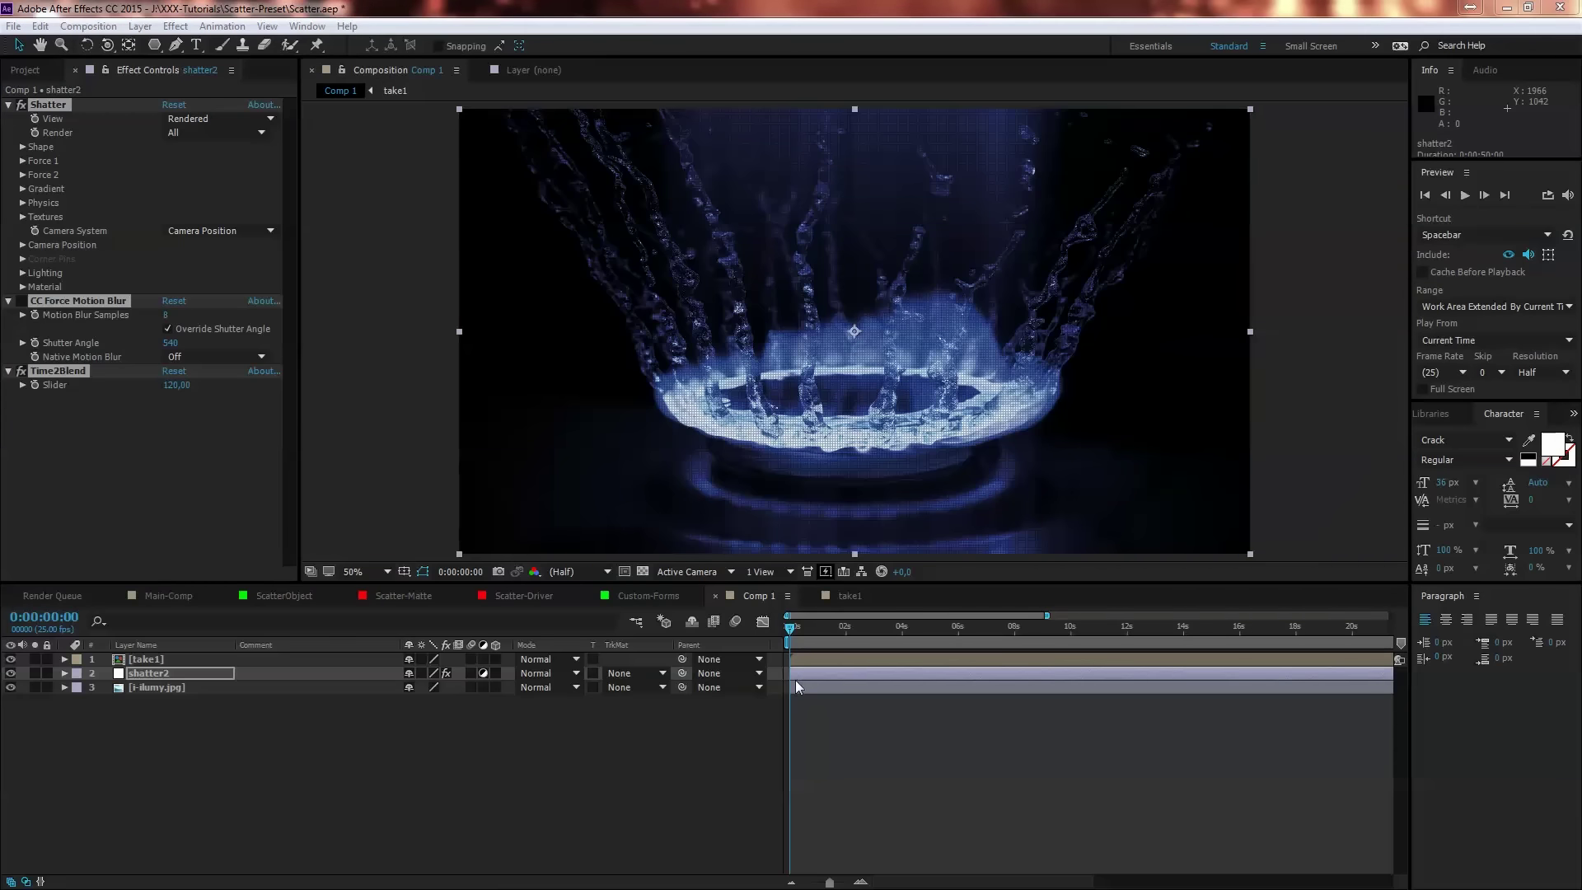
Step: Move shatter2's start to 4 seconds and add i-ilumy.jpg to the selection
left_click_drag(804, 674, 911, 669)
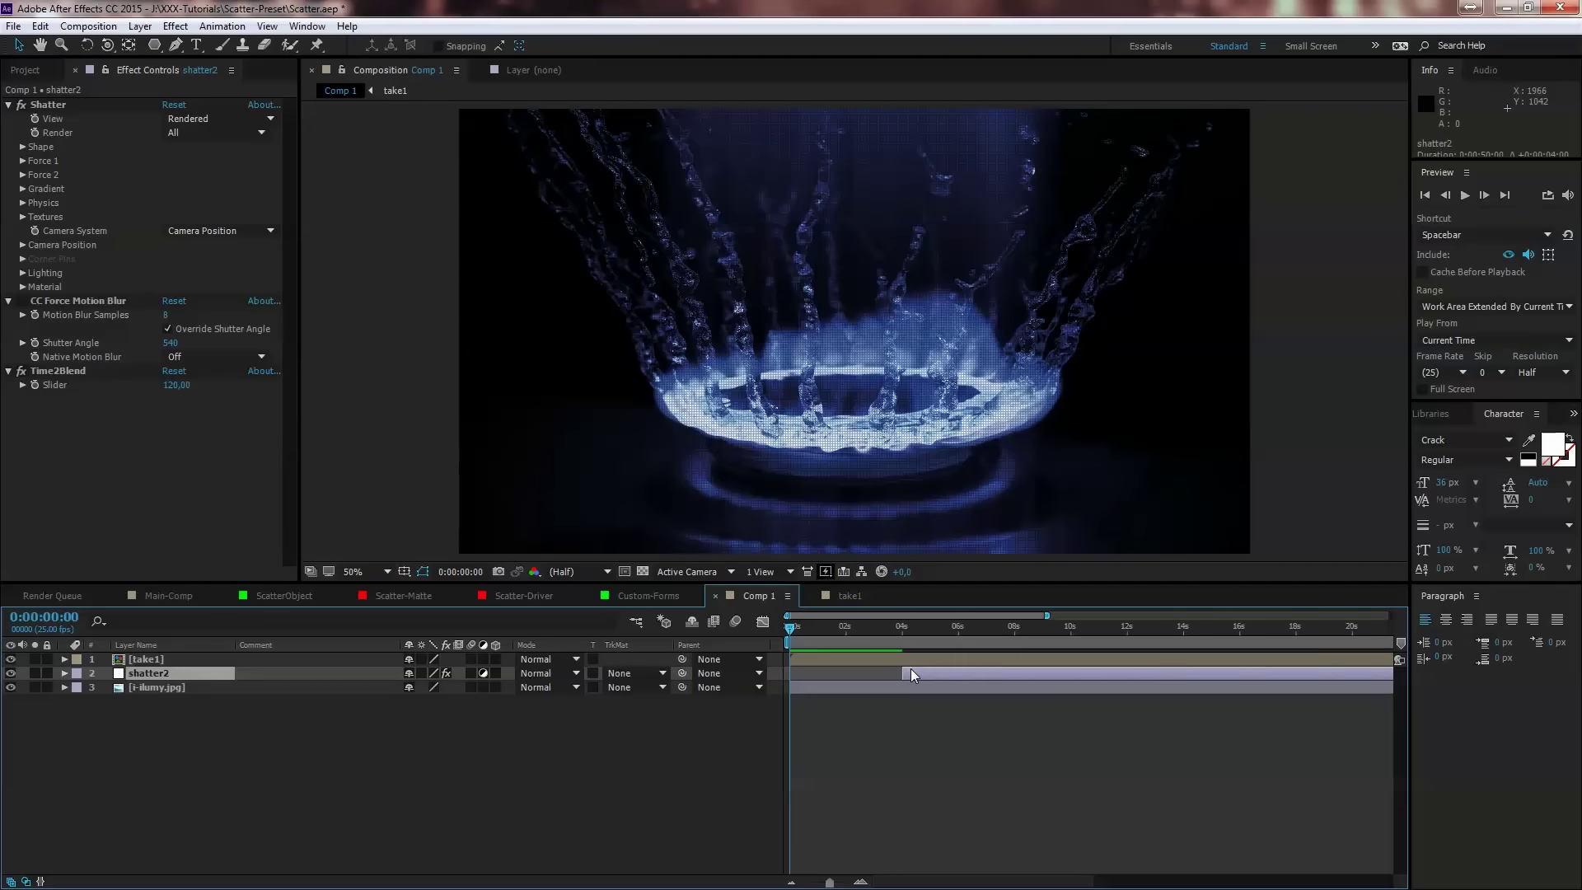
left_click(157, 687, "ctrl")
left_click(140, 25)
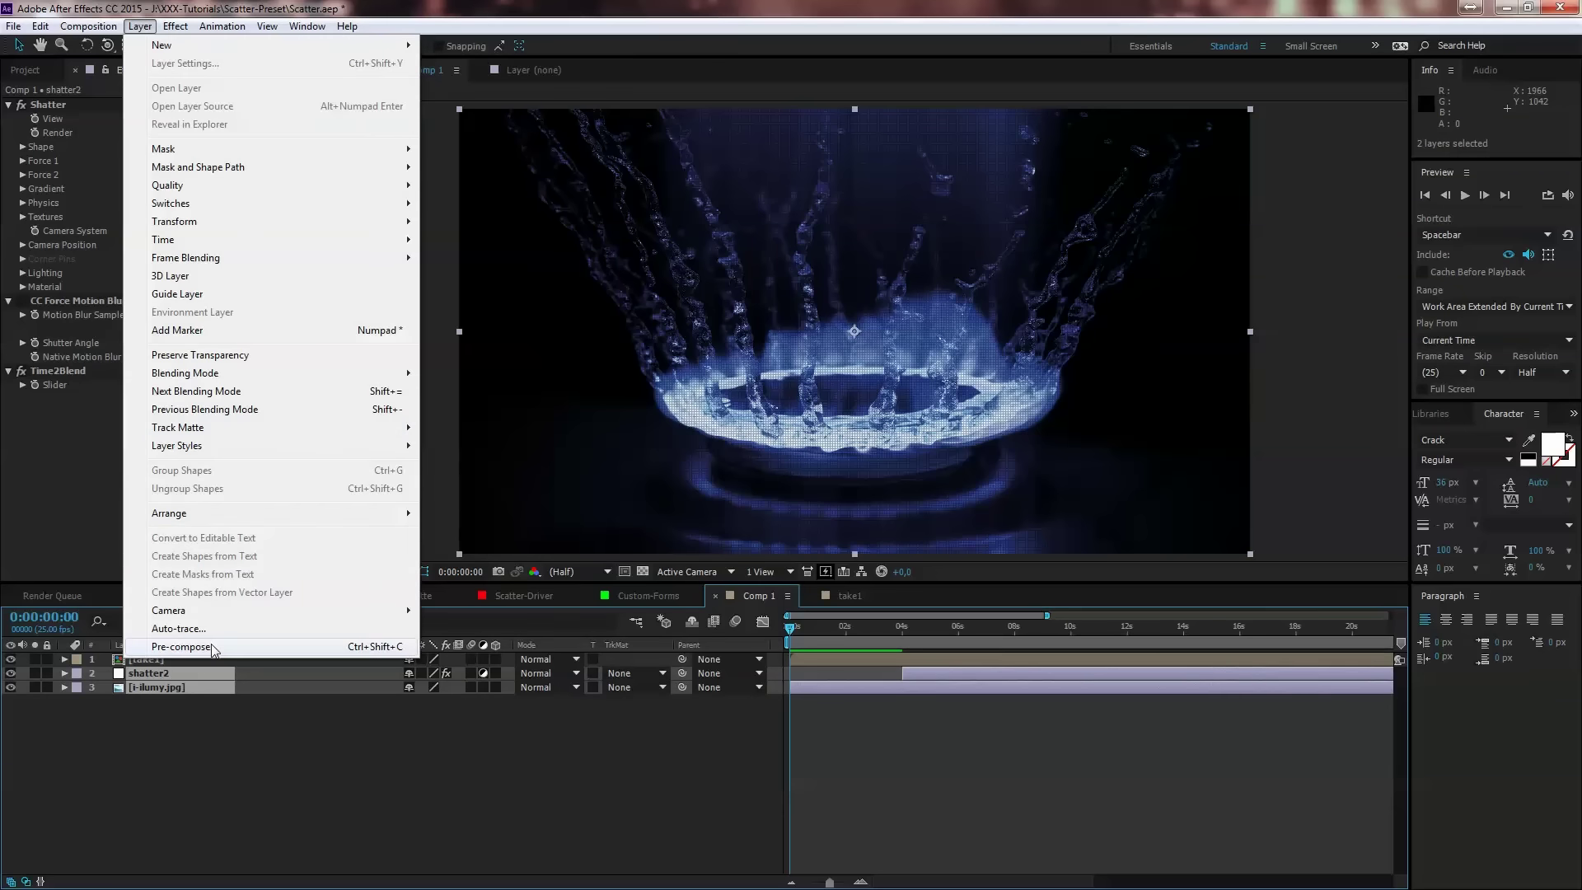
Step: Pre-compose shatter2 and i-ilumy.jpg into a new composition named Take2
left_click(211, 646)
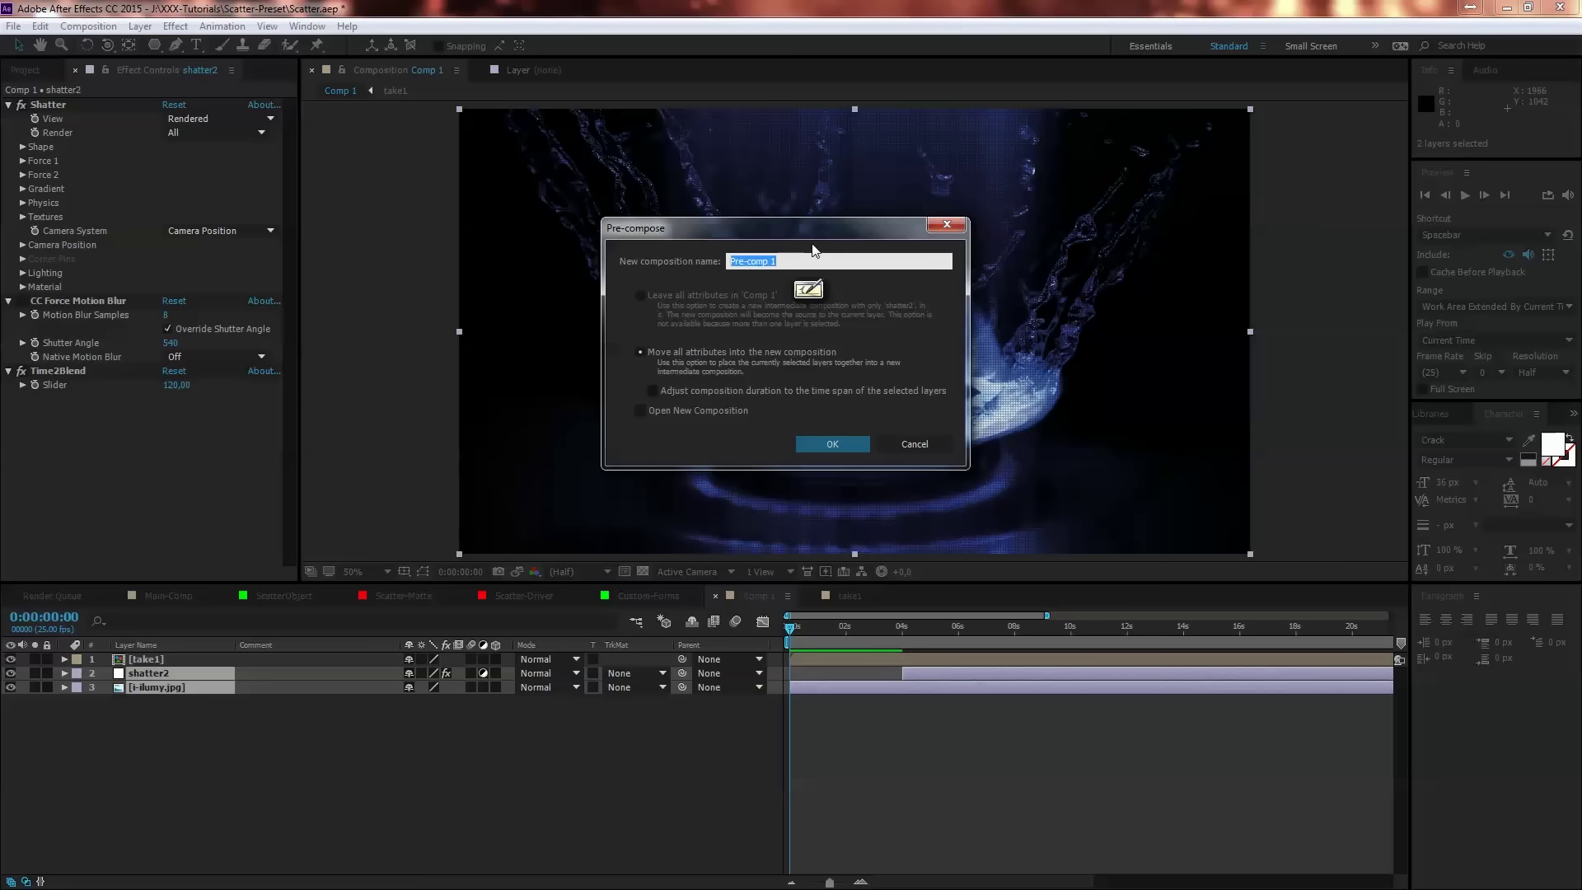
type("T")
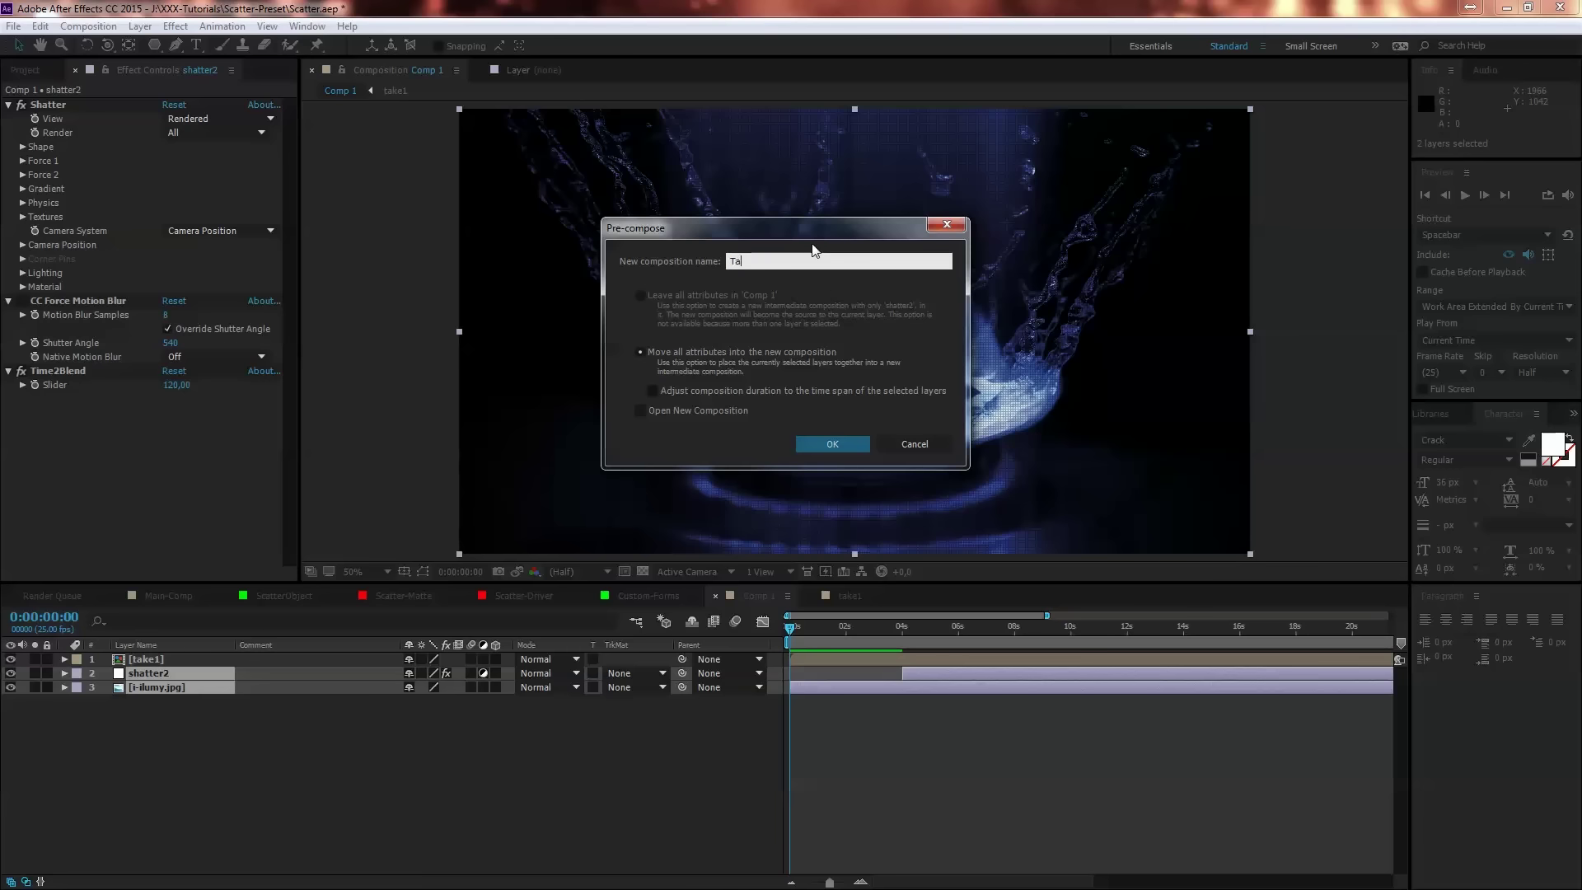
type("ake2")
key("Return")
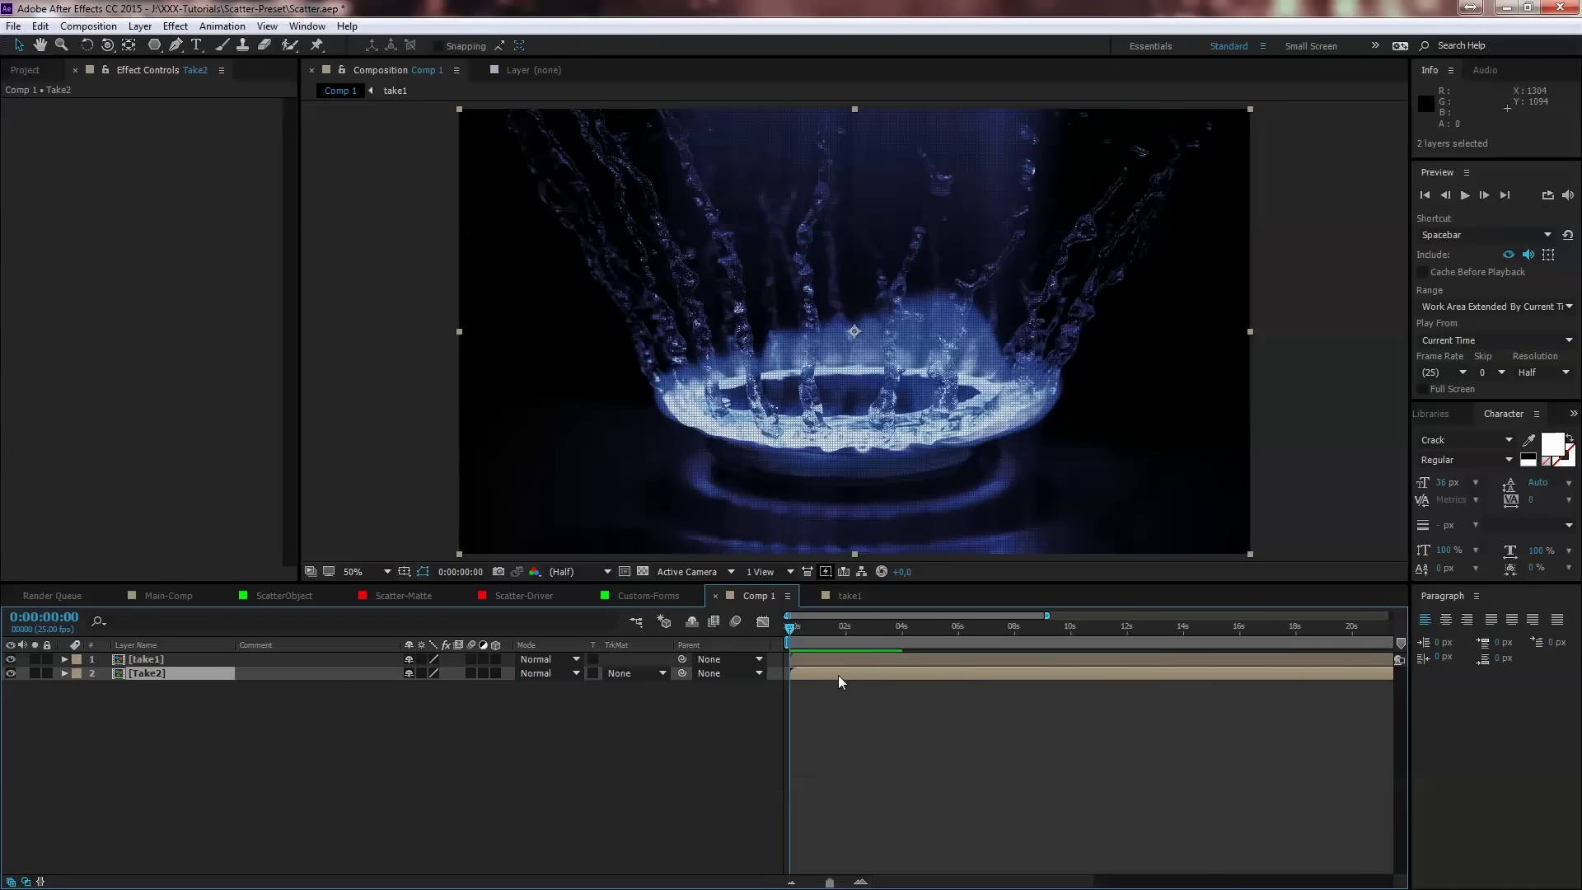
Step: Check take1's shatter timing near five seconds and move Take2's start to match in Comp 1
left_click_drag(838, 674, 974, 671)
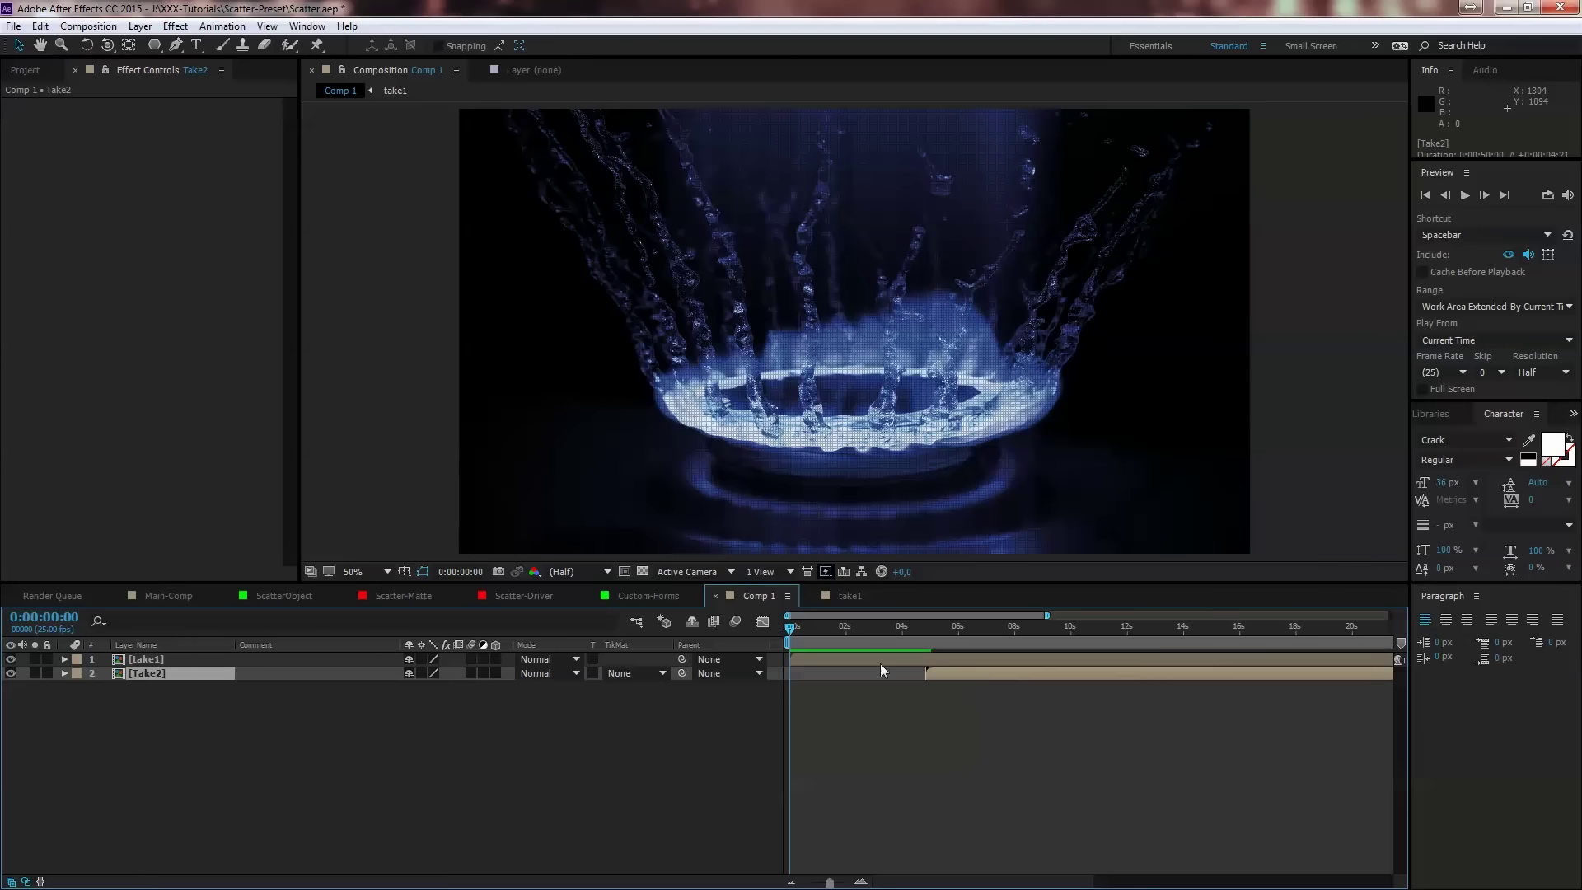
left_click_drag(790, 630, 949, 626)
double_click(903, 659)
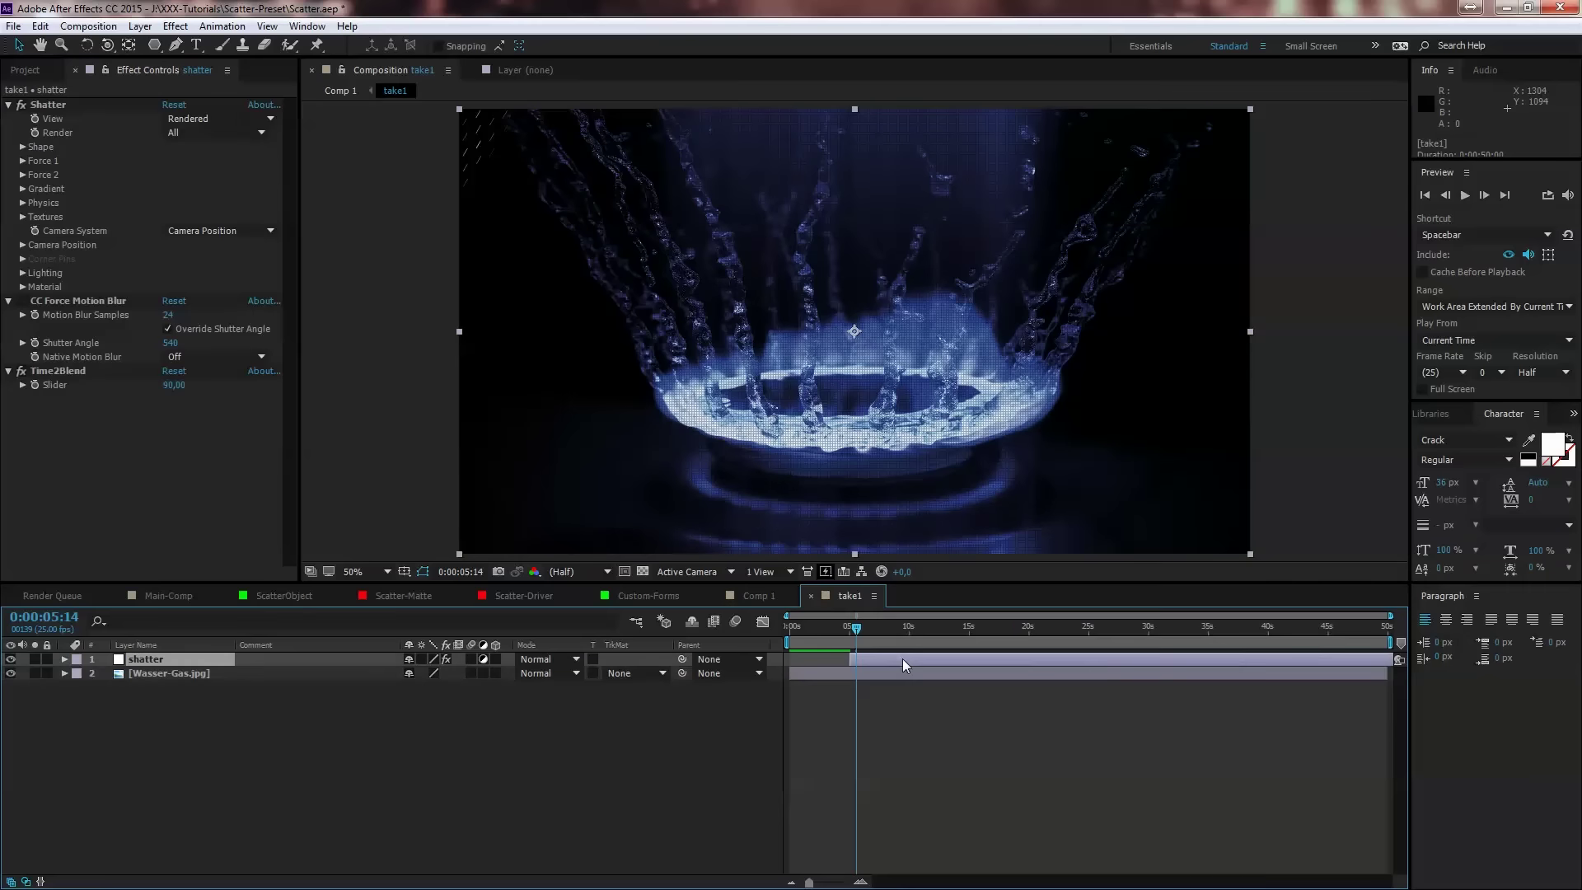
left_click(852, 629)
mouse_move(852, 629)
left_mouse_down()
mouse_move(883, 627)
mouse_move(854, 627)
left_mouse_up()
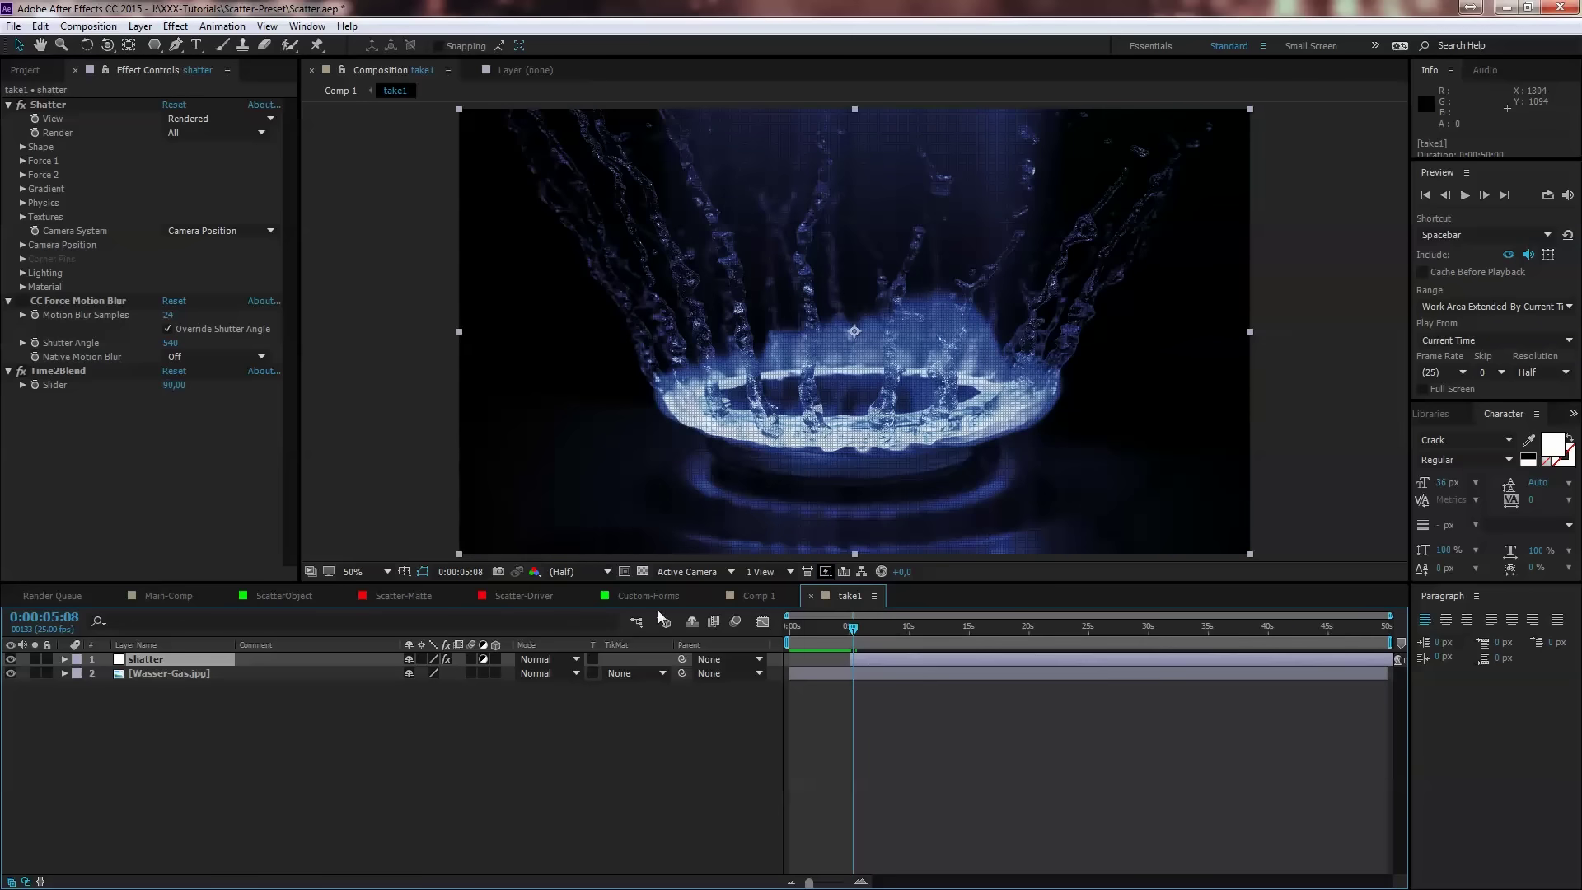
left_click(749, 596)
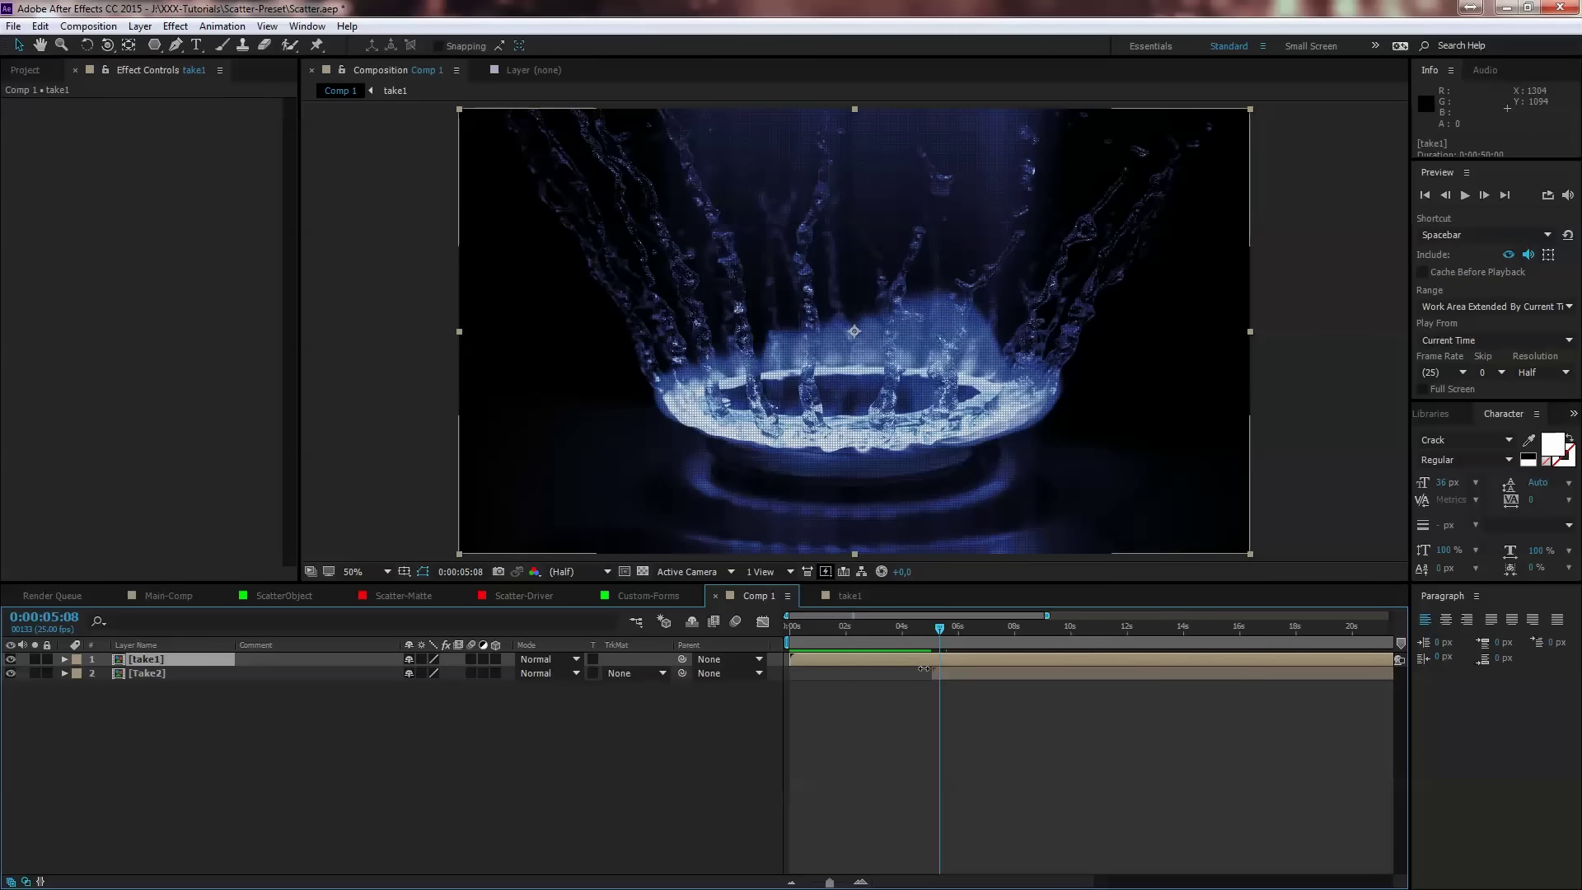
left_click_drag(951, 674, 1088, 625)
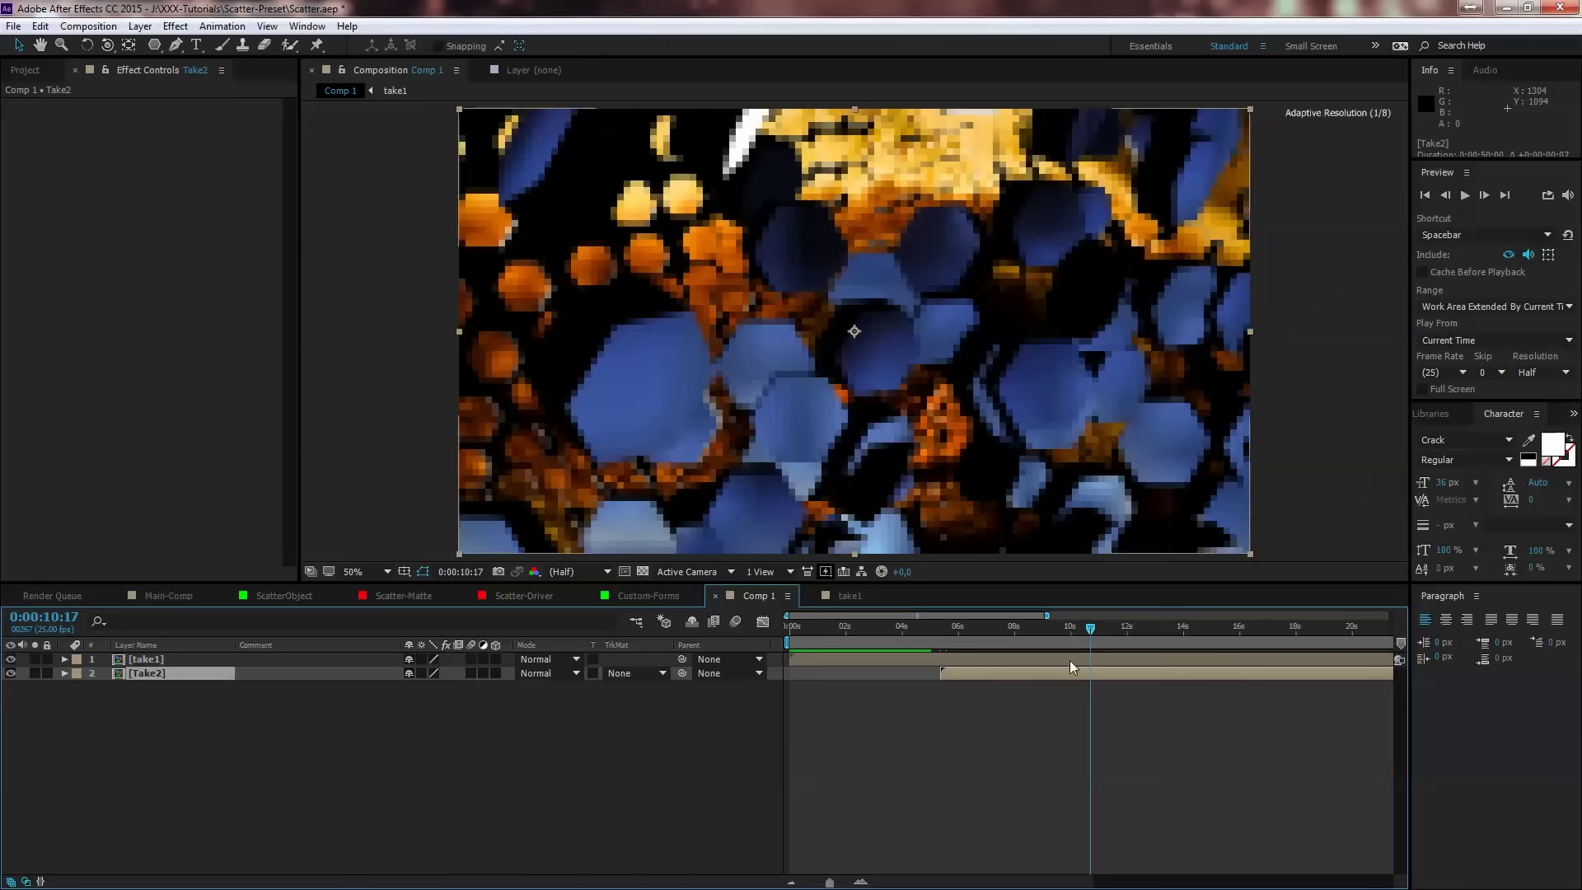
Step: Delay shatter2 about a second in Take2 and raise take1's Time2Blend Slider to 120
double_click(1051, 673)
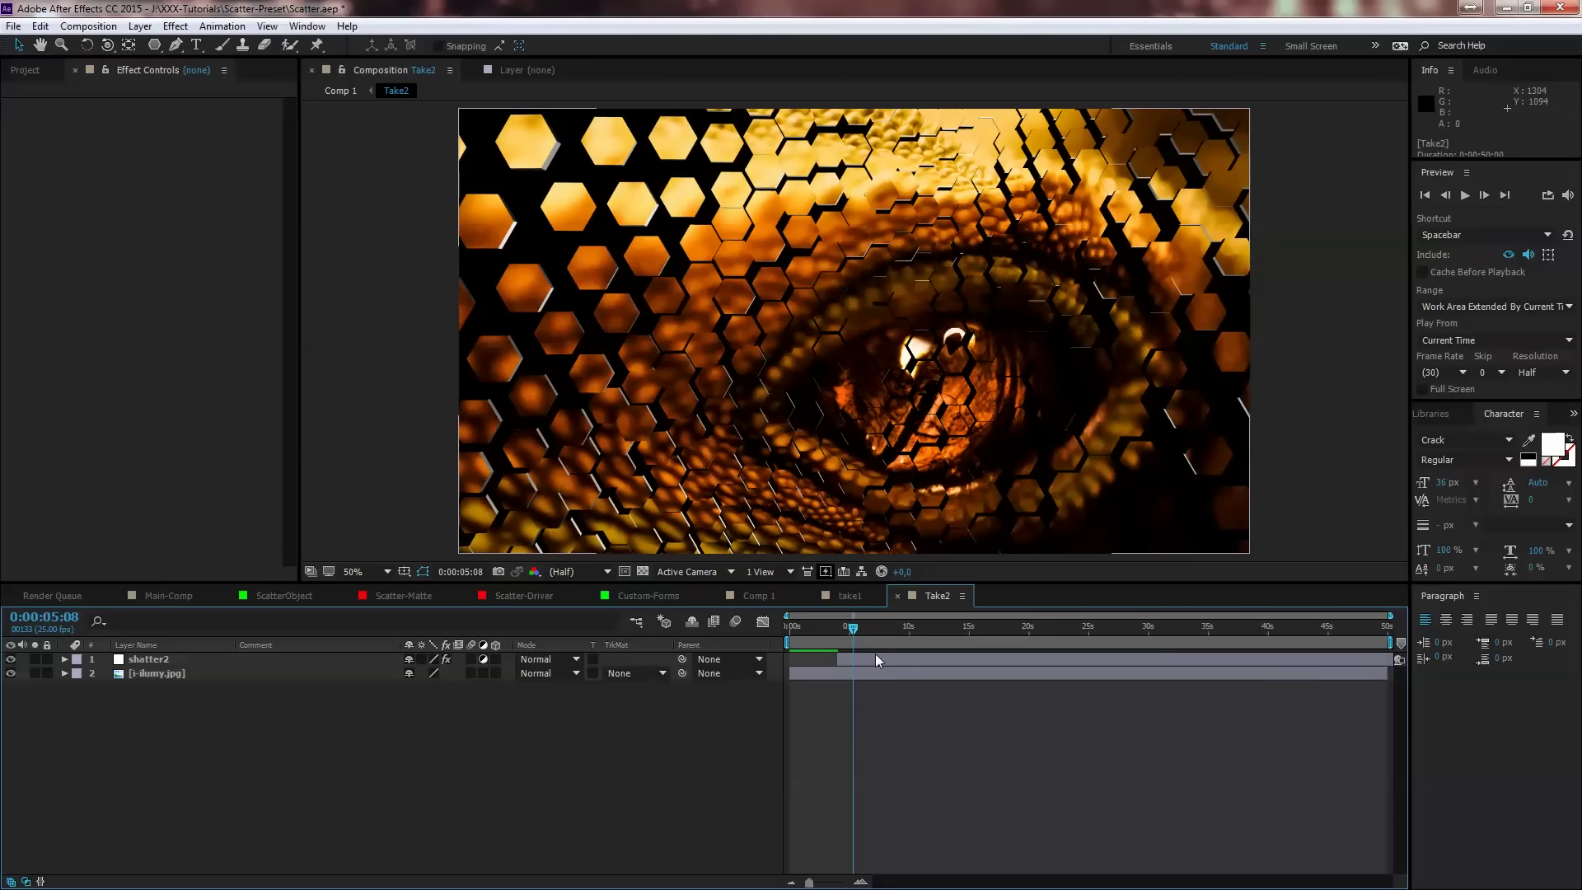
left_click_drag(875, 654, 942, 651)
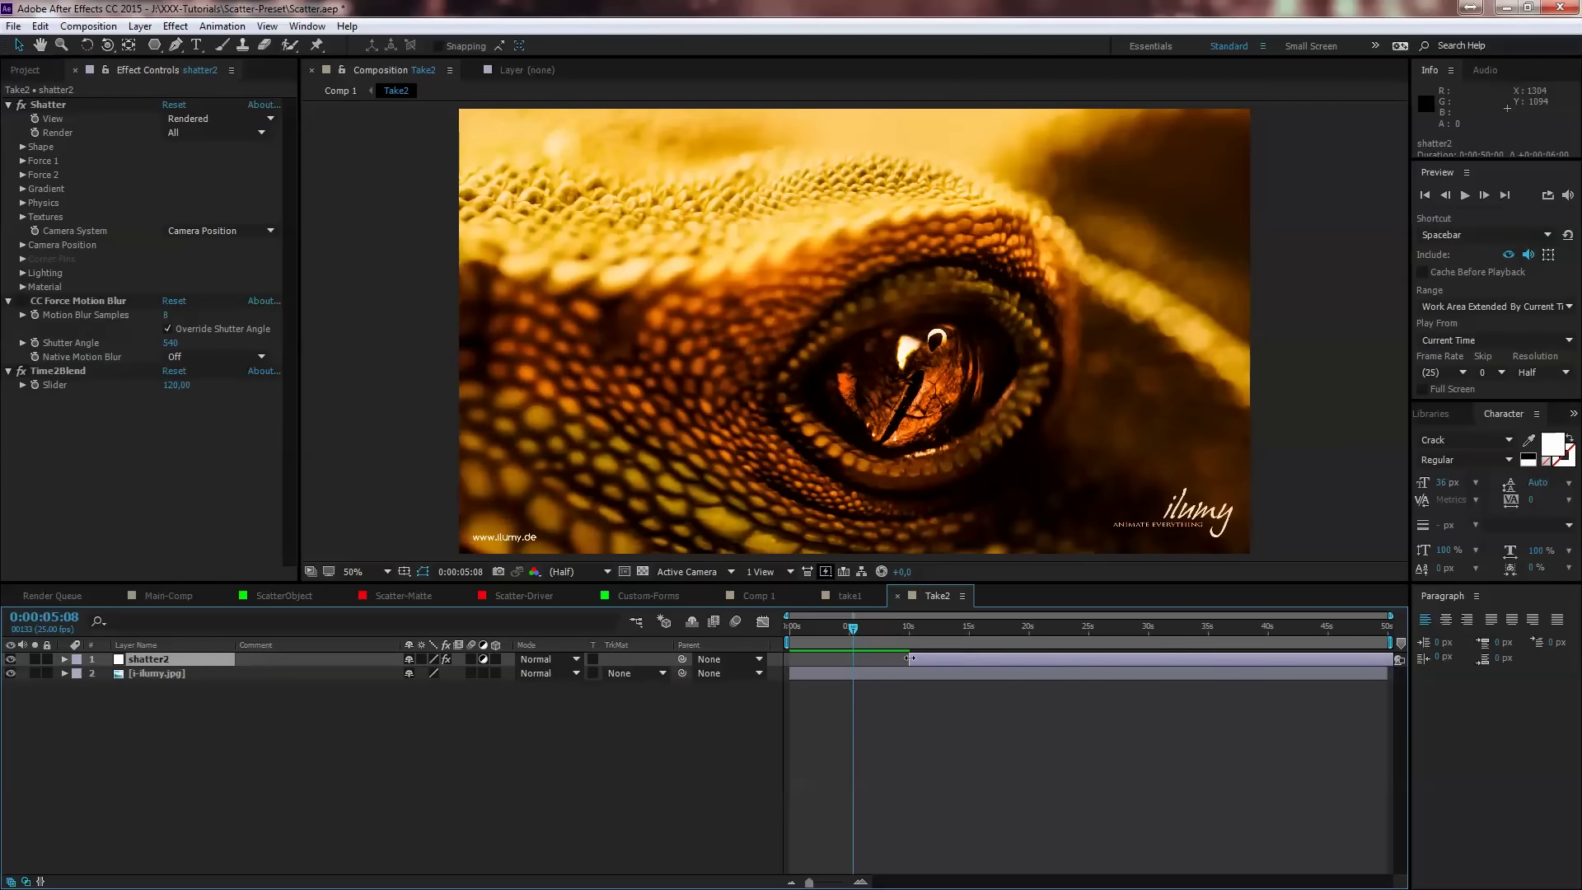
left_click(851, 589)
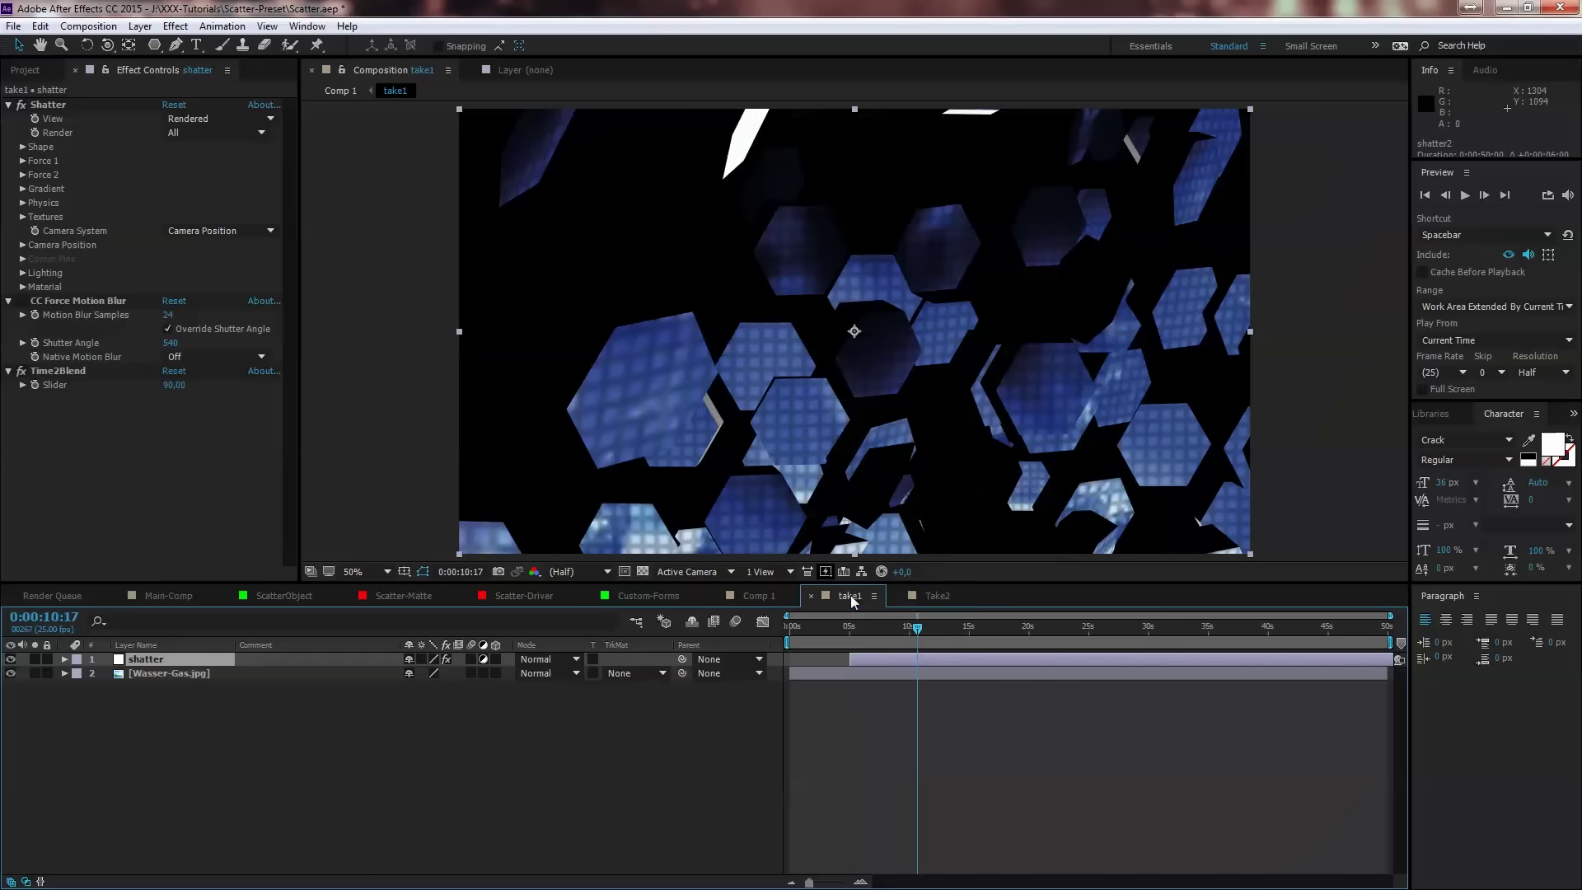
left_click_drag(890, 629, 857, 631)
left_click(174, 385)
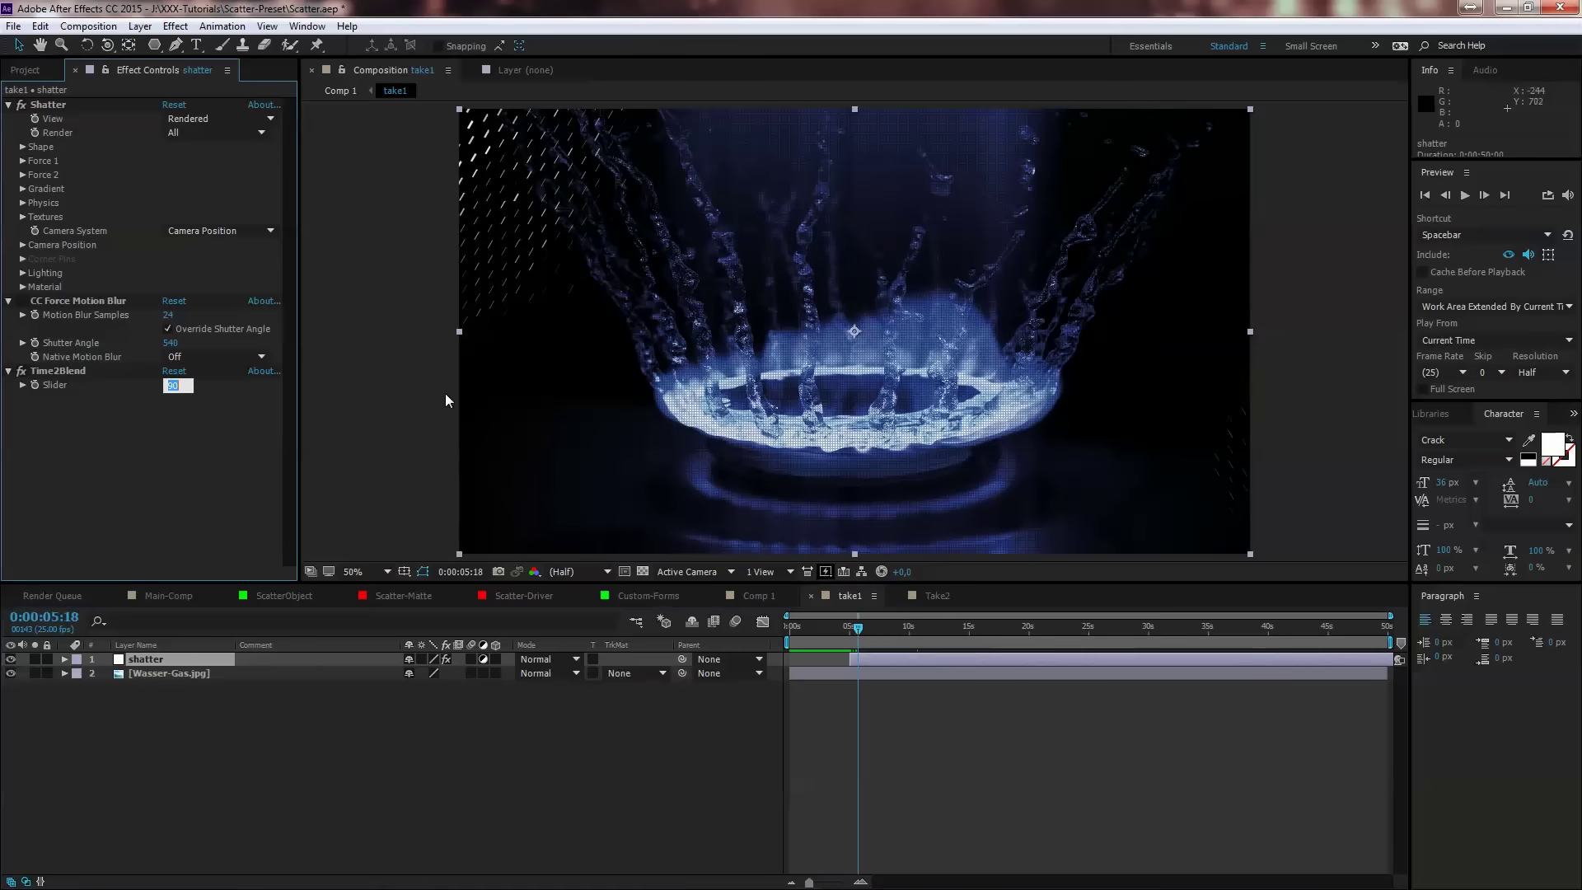
type("120")
key("Return")
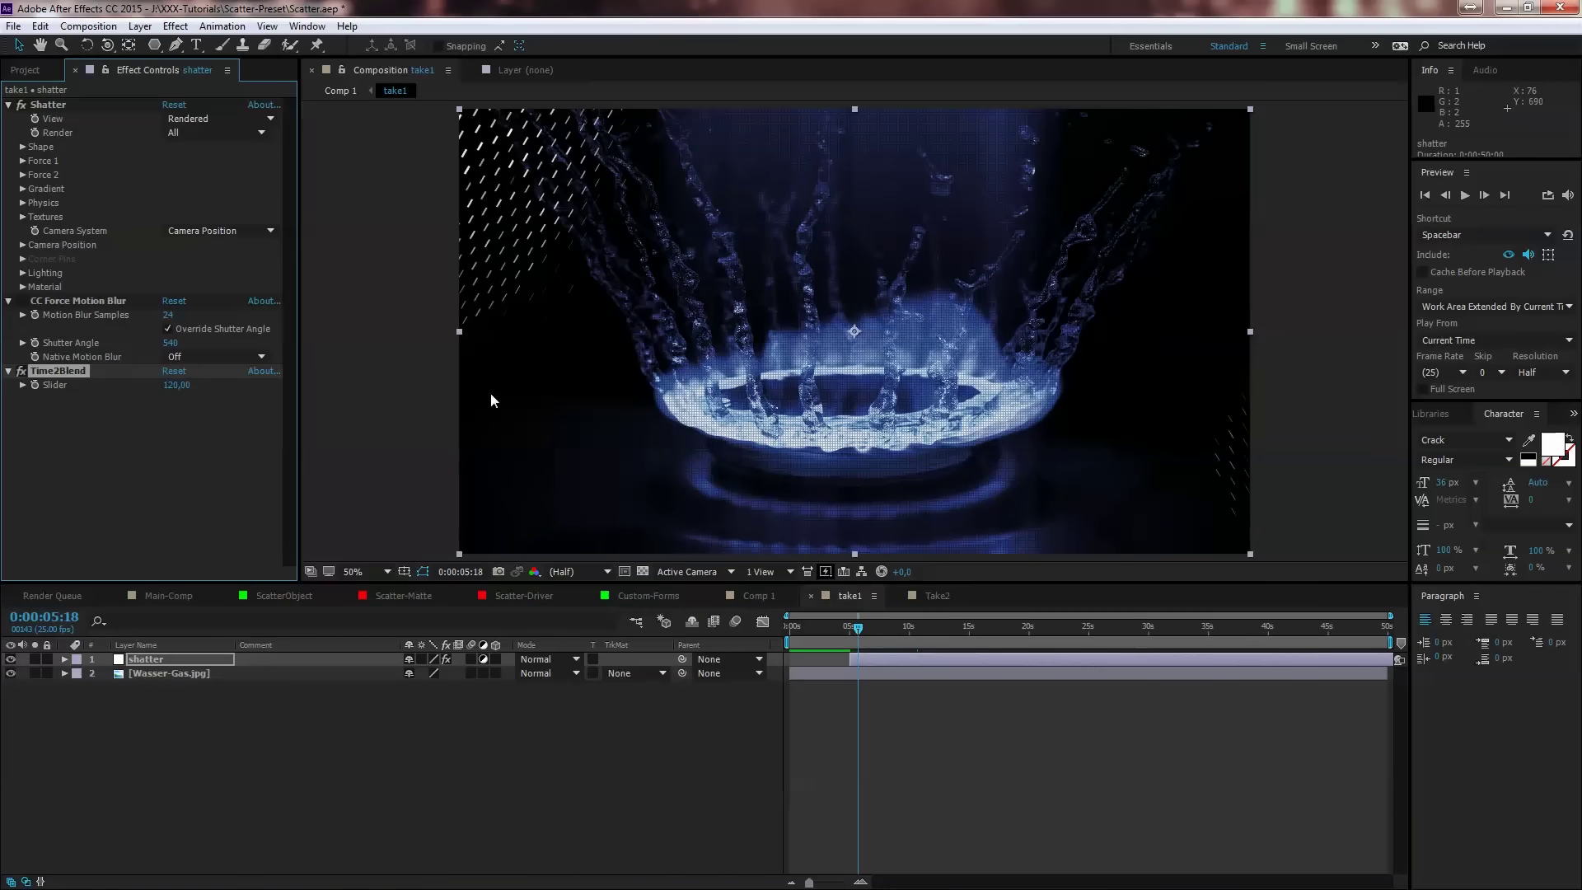
mouse_move(857, 630)
left_mouse_down()
mouse_move(898, 630)
mouse_move(864, 629)
left_mouse_up()
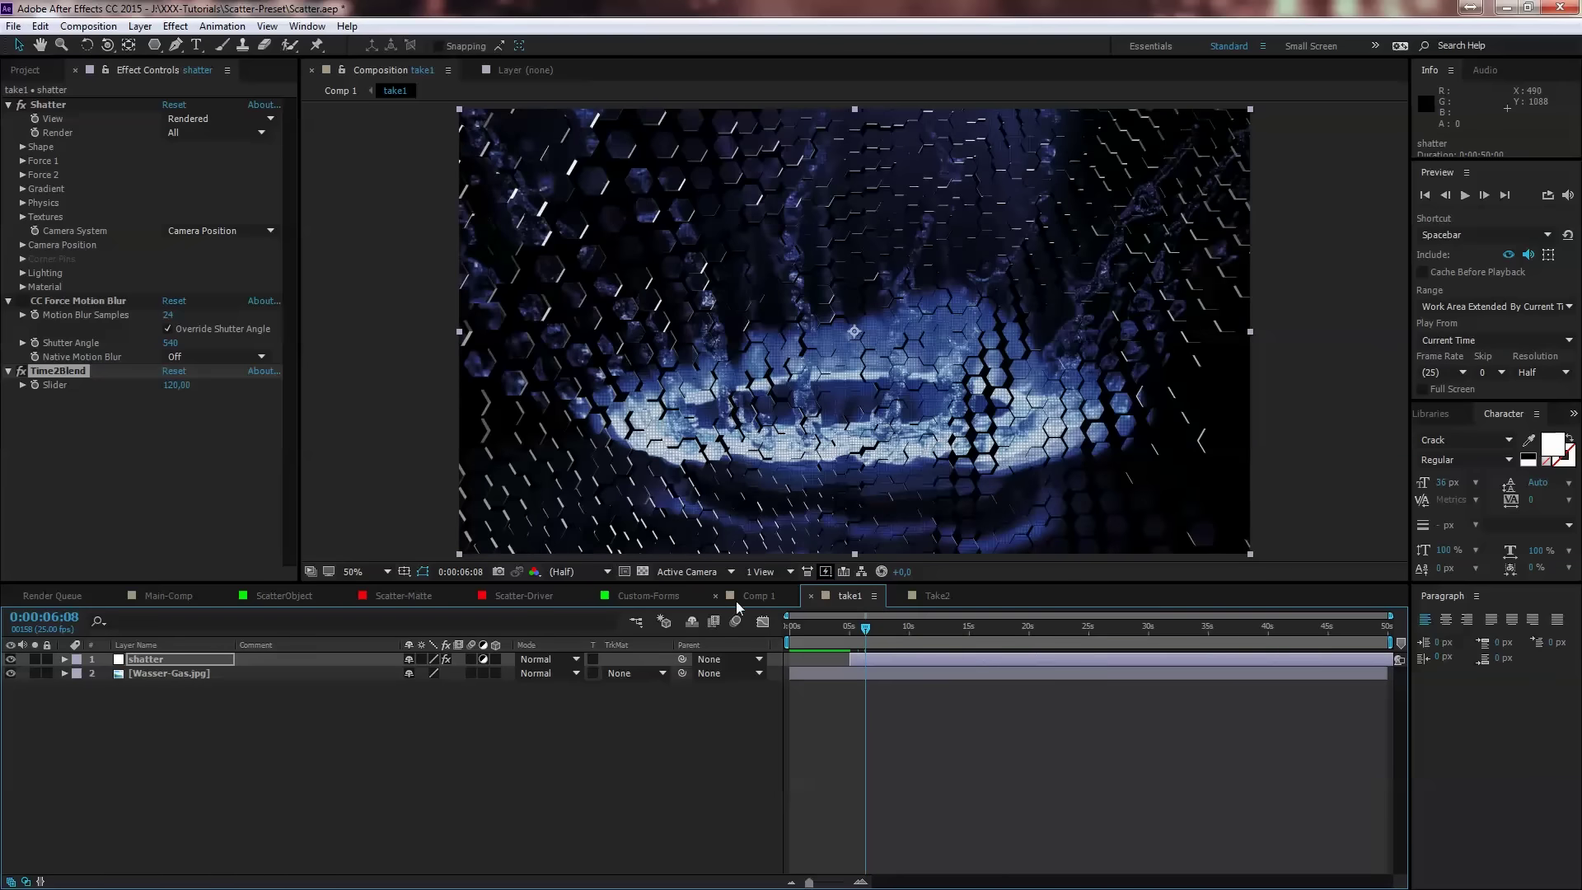
Step: Preview Comp 1 playback from just before the transition
left_click(749, 598)
left_click_drag(947, 630, 911, 624)
key("space")
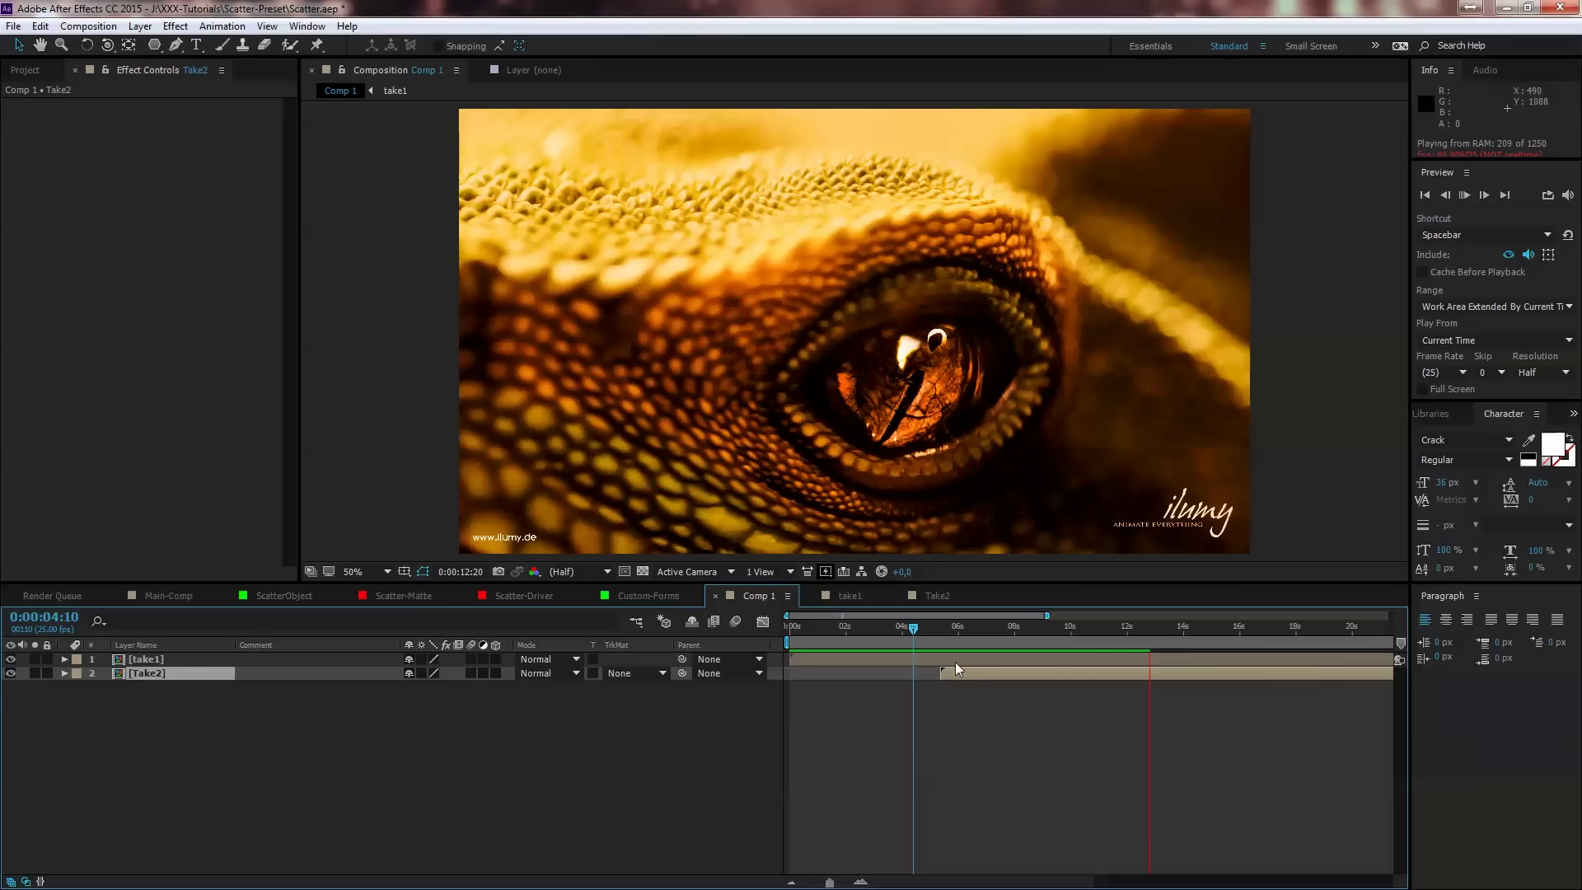
left_click_drag(1142, 625, 1193, 628)
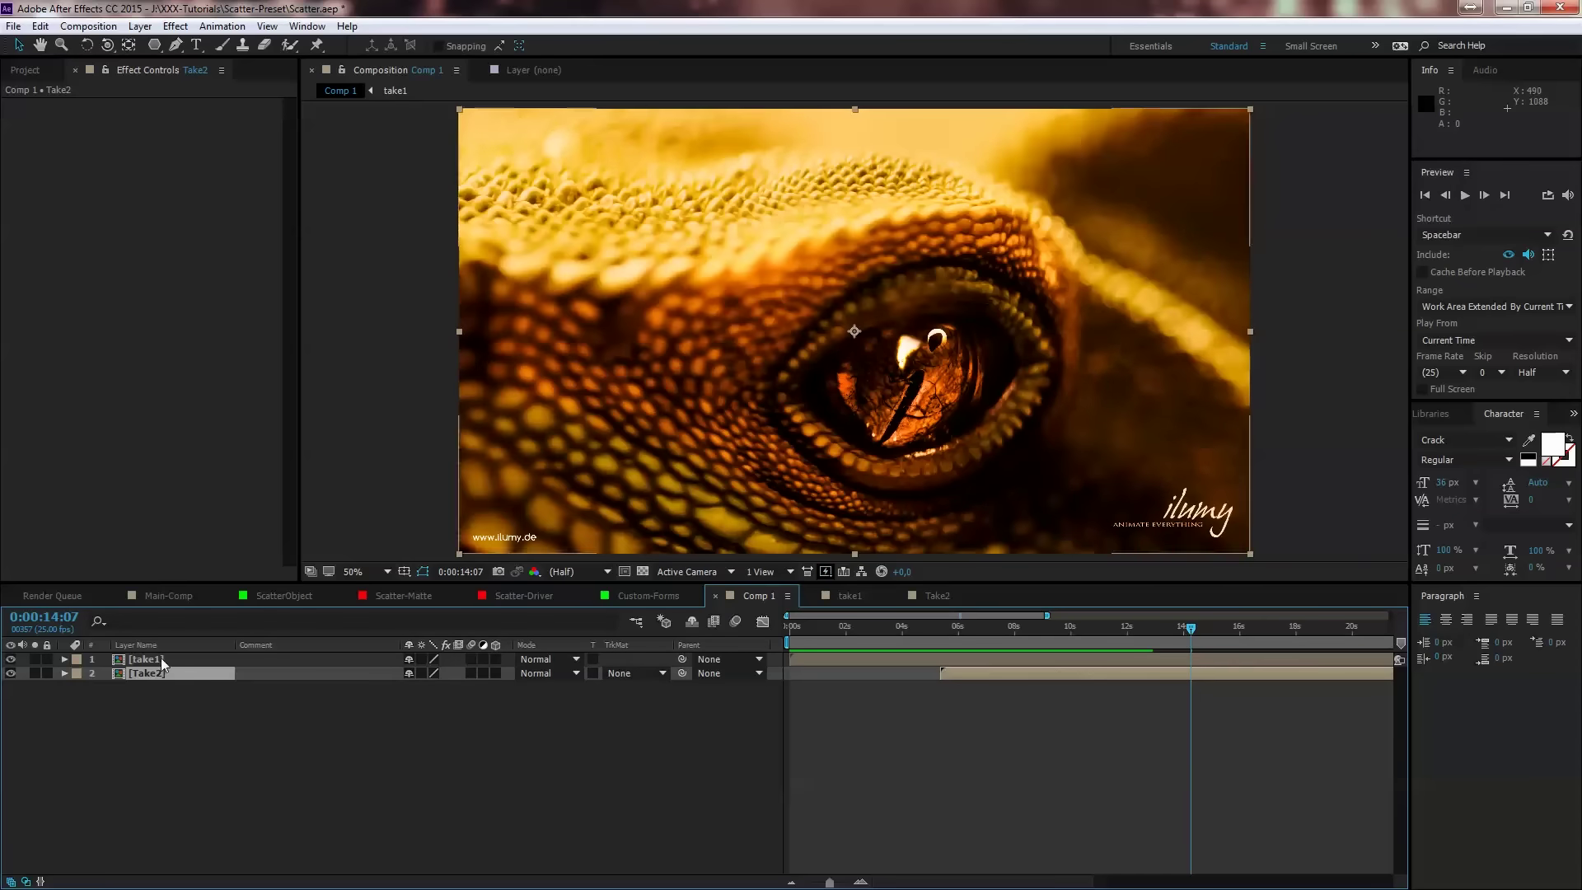
Step: Inspect take1's shatter timing at about five seconds, then return to Comp 1
double_click(160, 657)
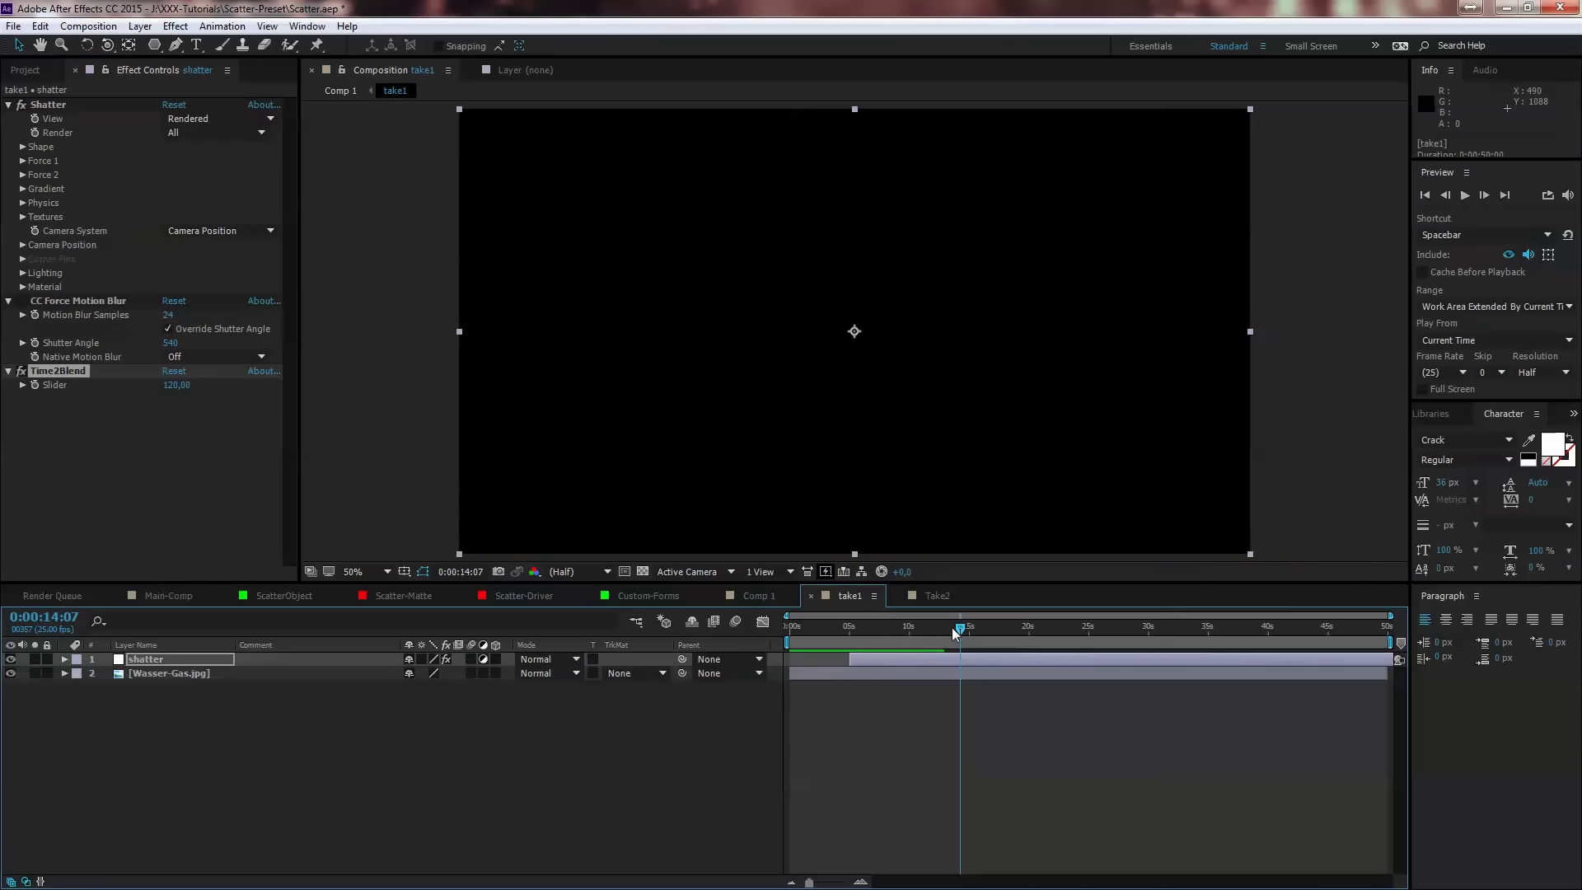
left_click_drag(952, 626, 854, 629)
left_click(851, 628)
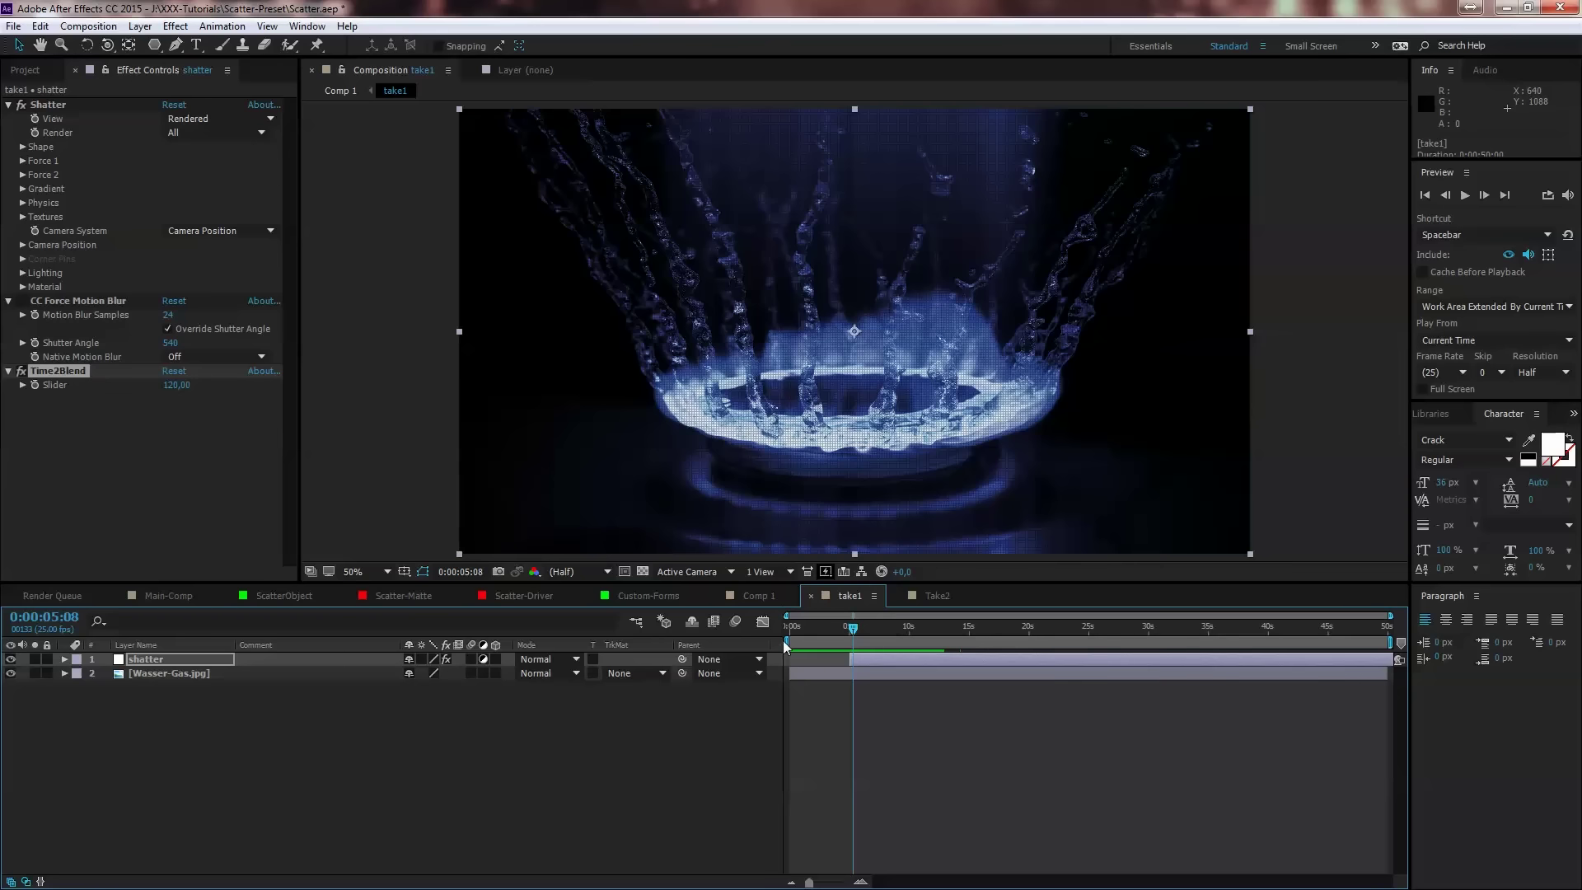
left_click(762, 601)
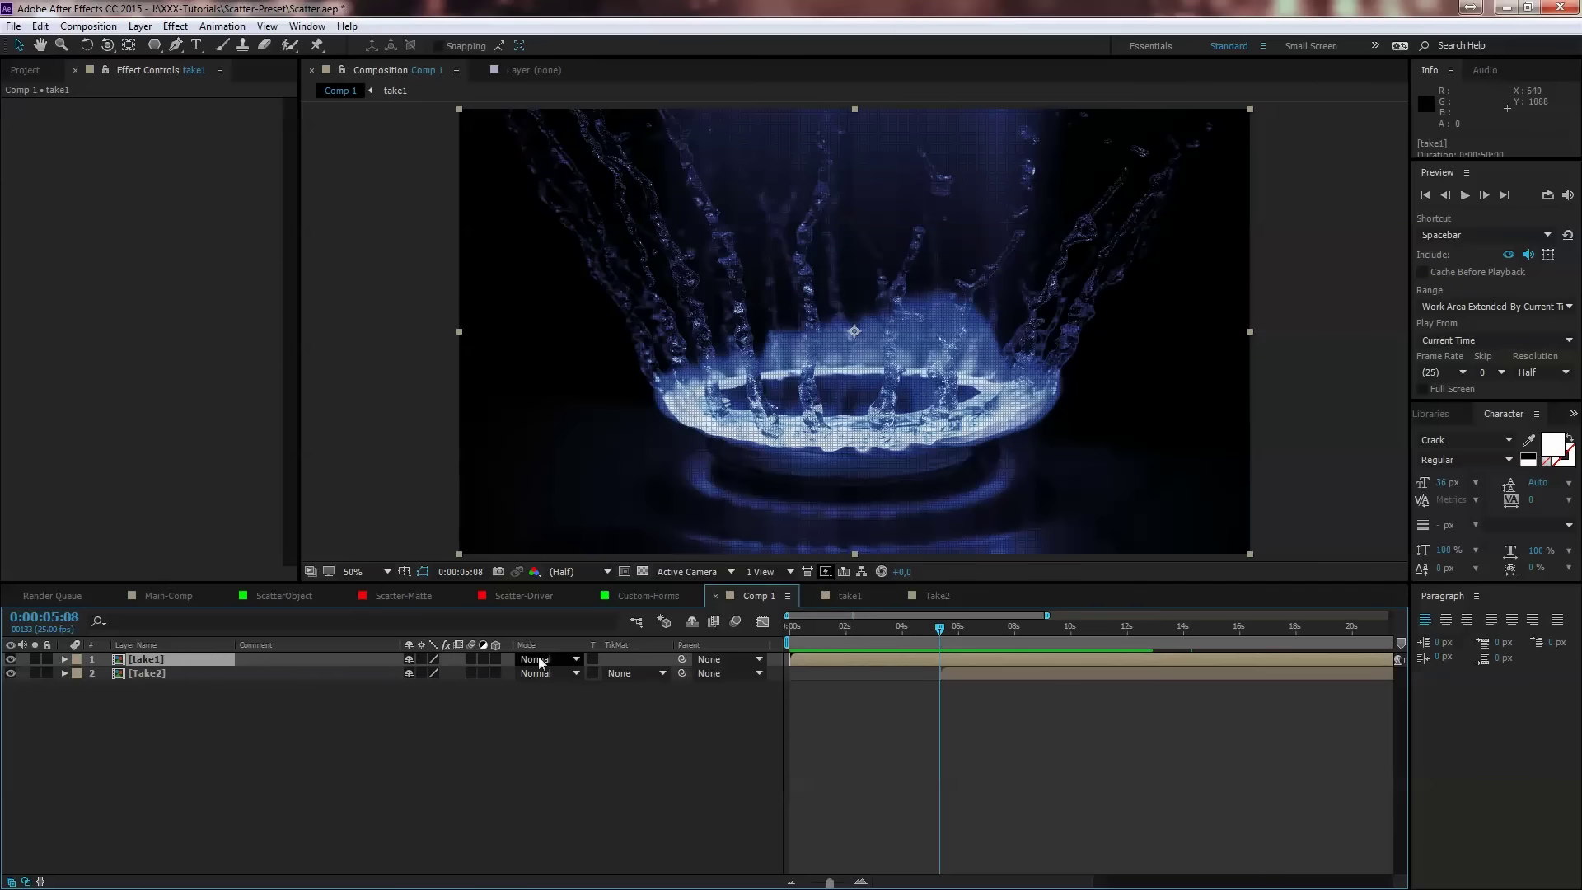
Step: Open the Take2 precomp, scrub through its hexagon shatter, then return to Comp 1 at 0:00:15:16
double_click(990, 674)
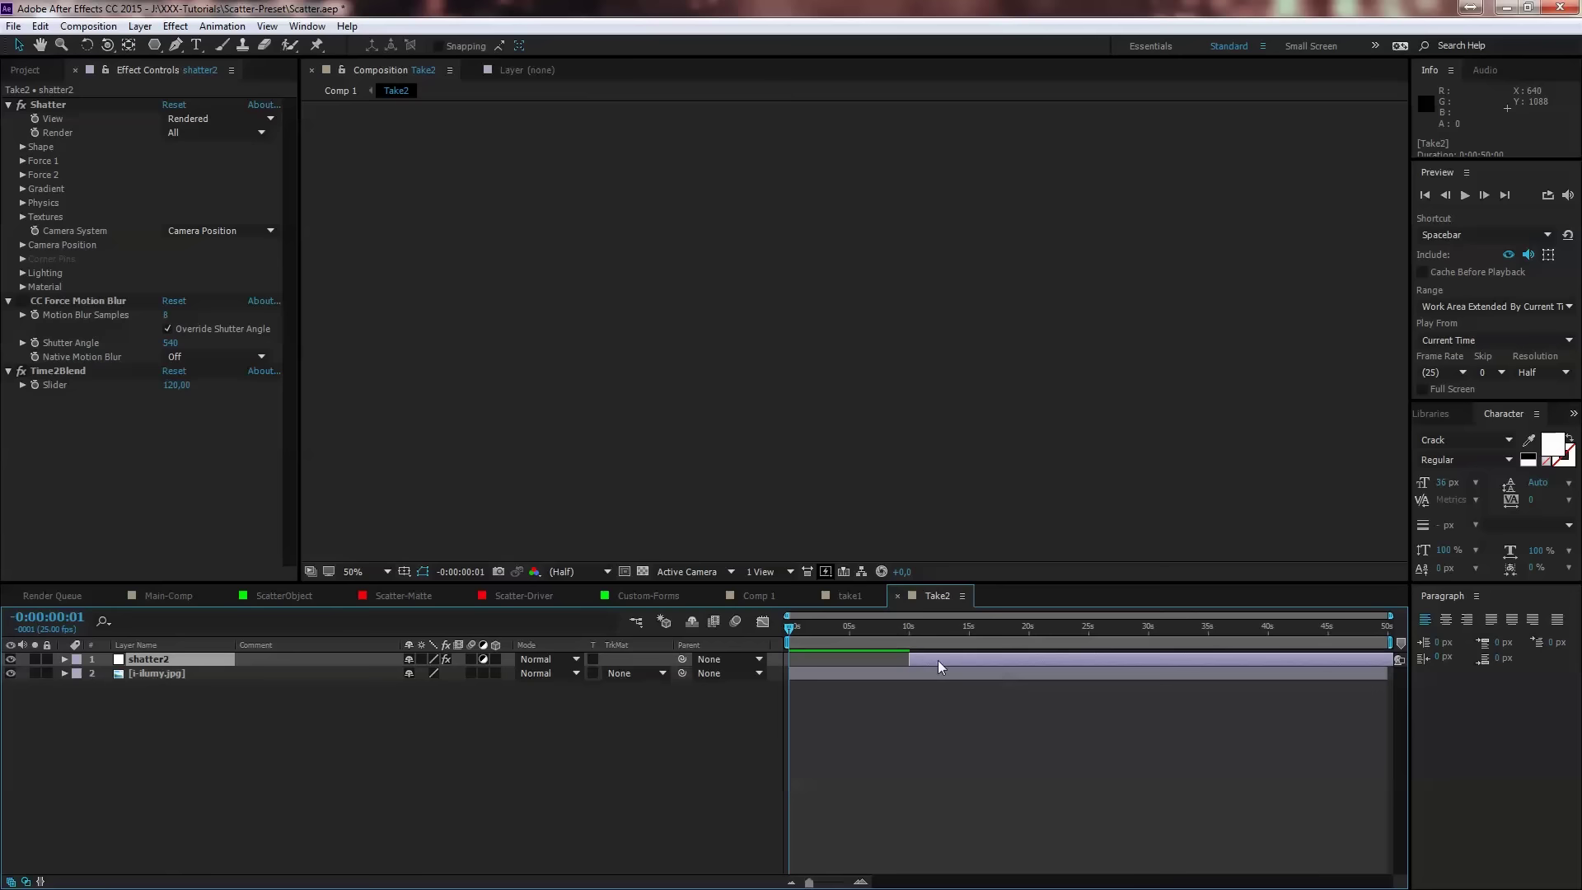
left_click_drag(795, 637, 912, 628)
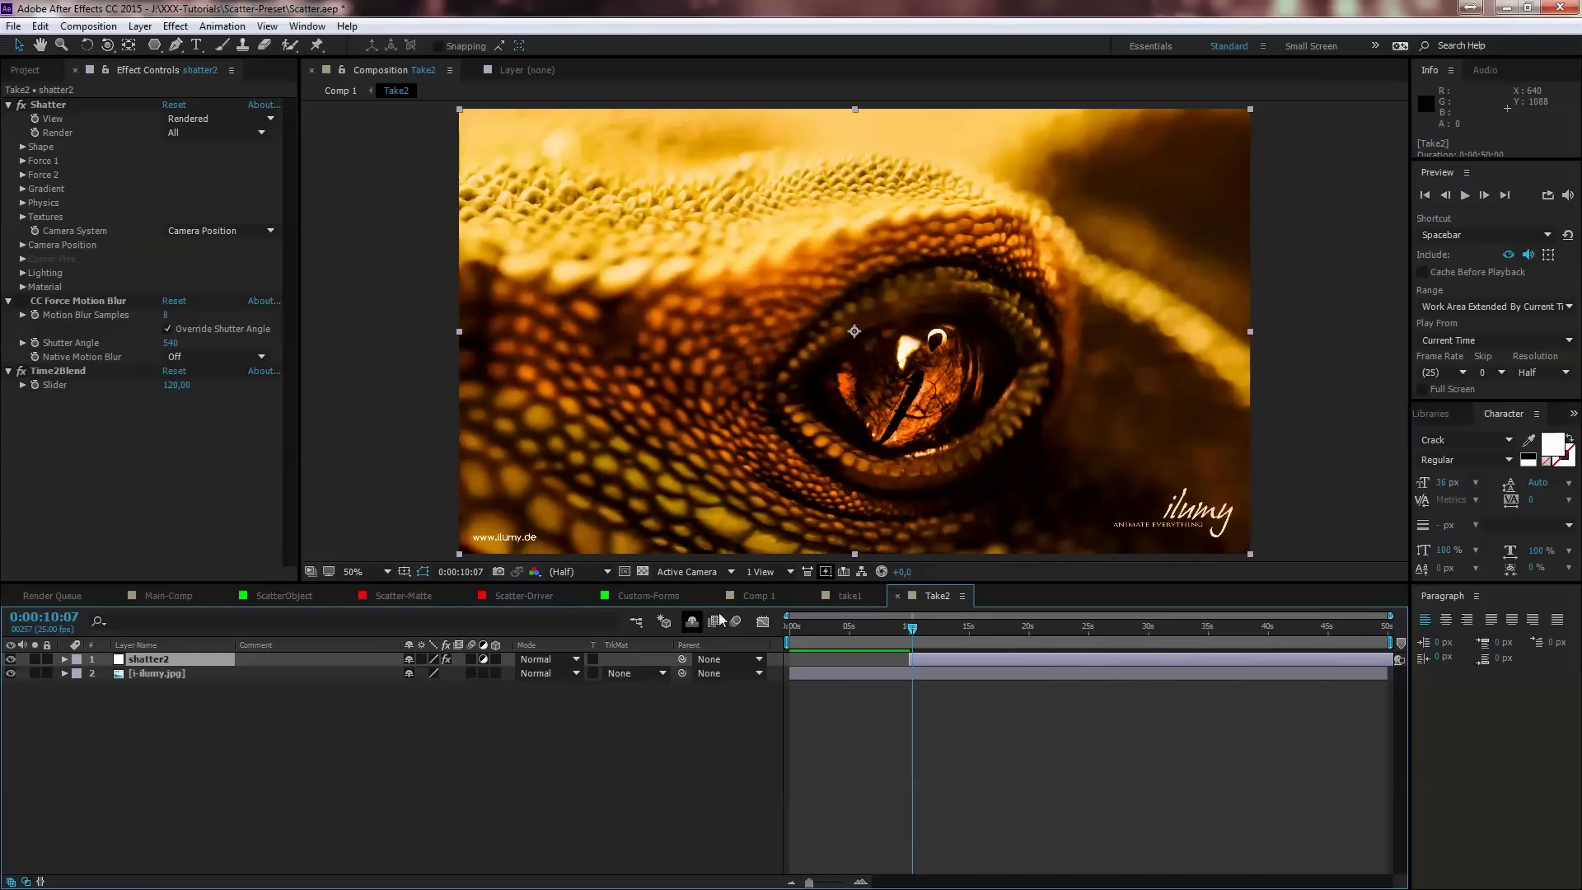
left_click(753, 598)
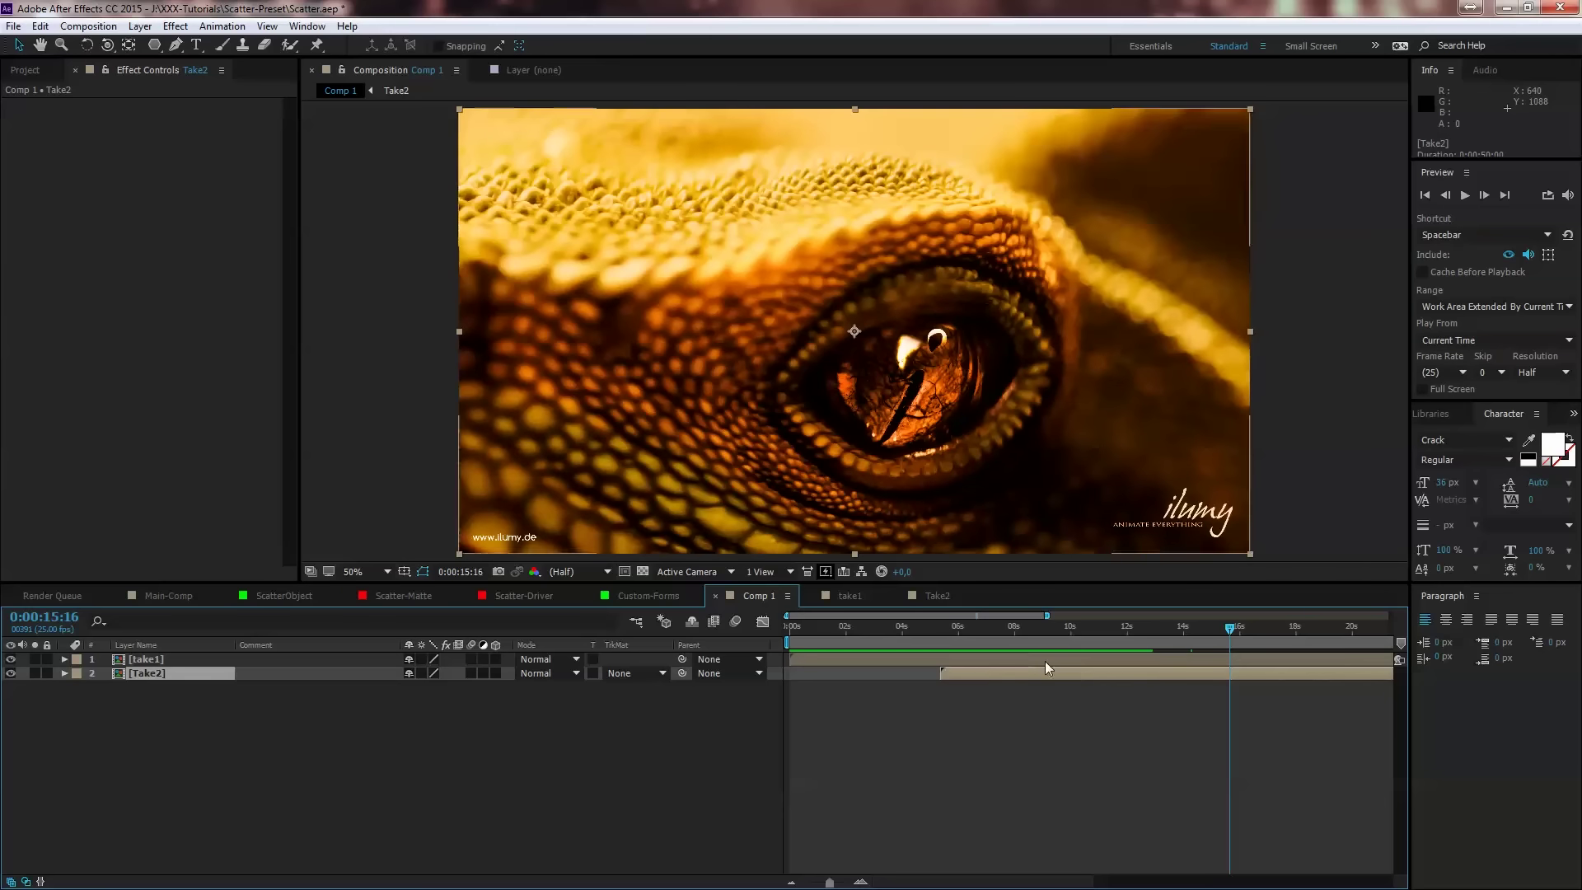
key("minus")
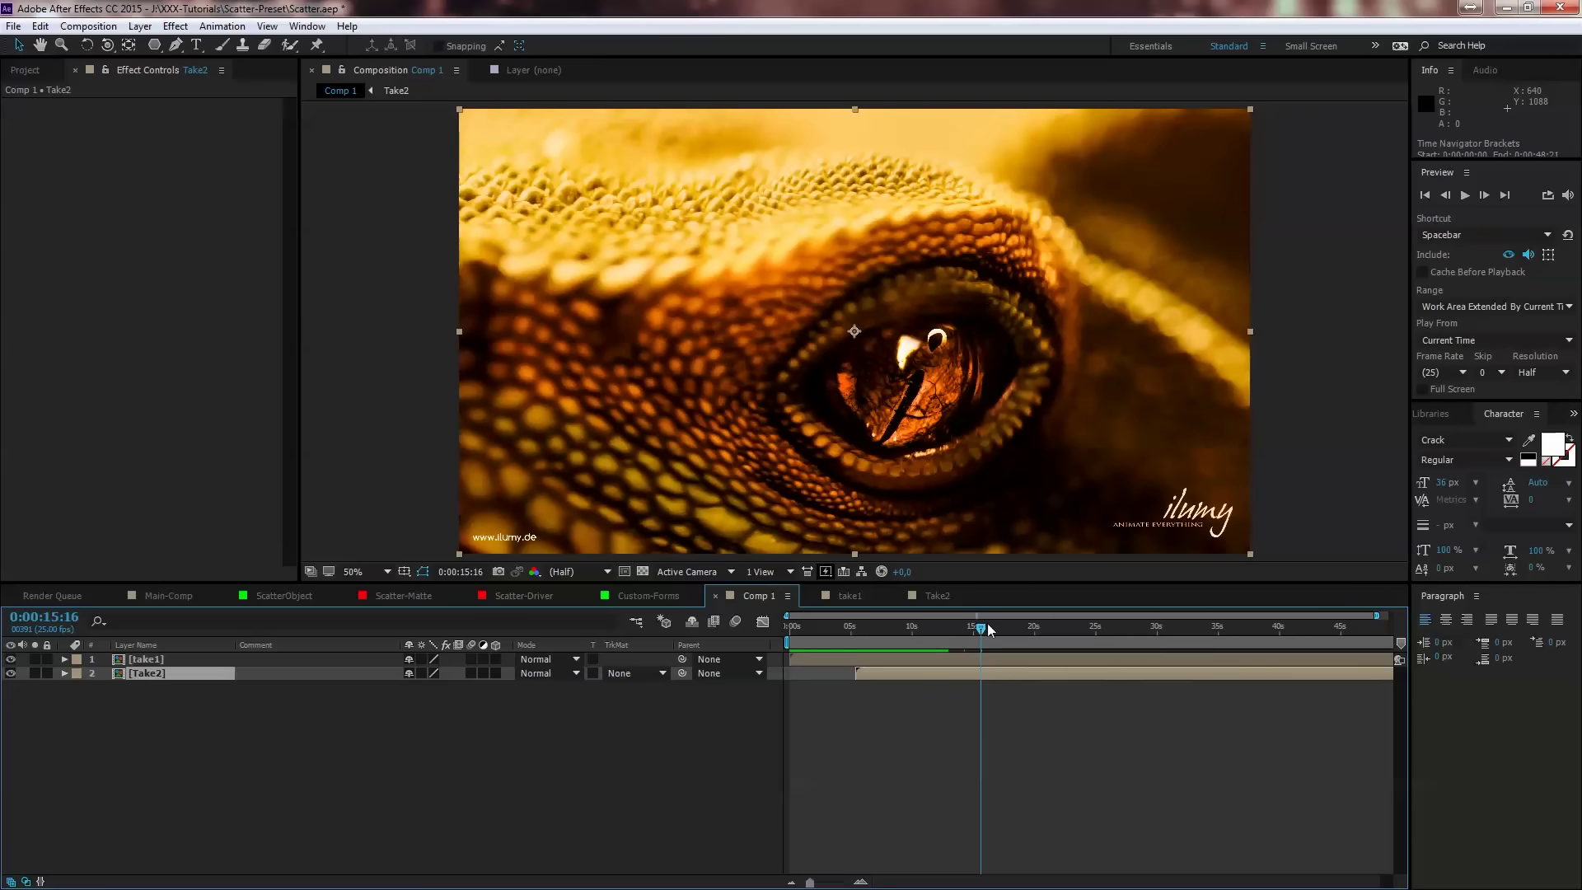
mouse_move(980, 628)
left_mouse_down()
mouse_move(1122, 630)
mouse_move(987, 631)
left_mouse_up()
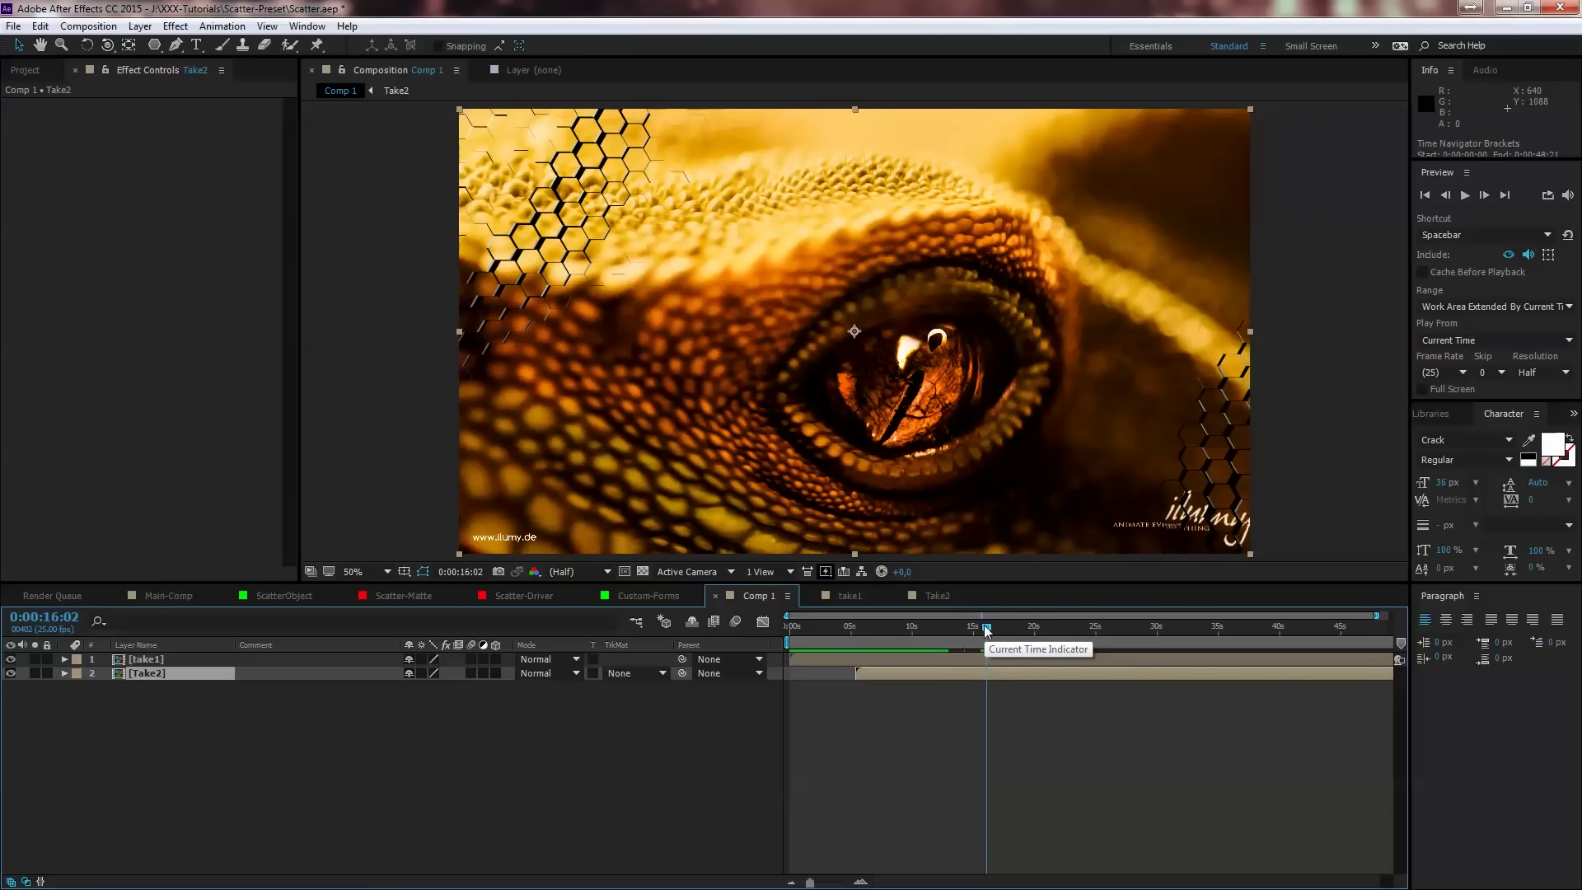
key("space")
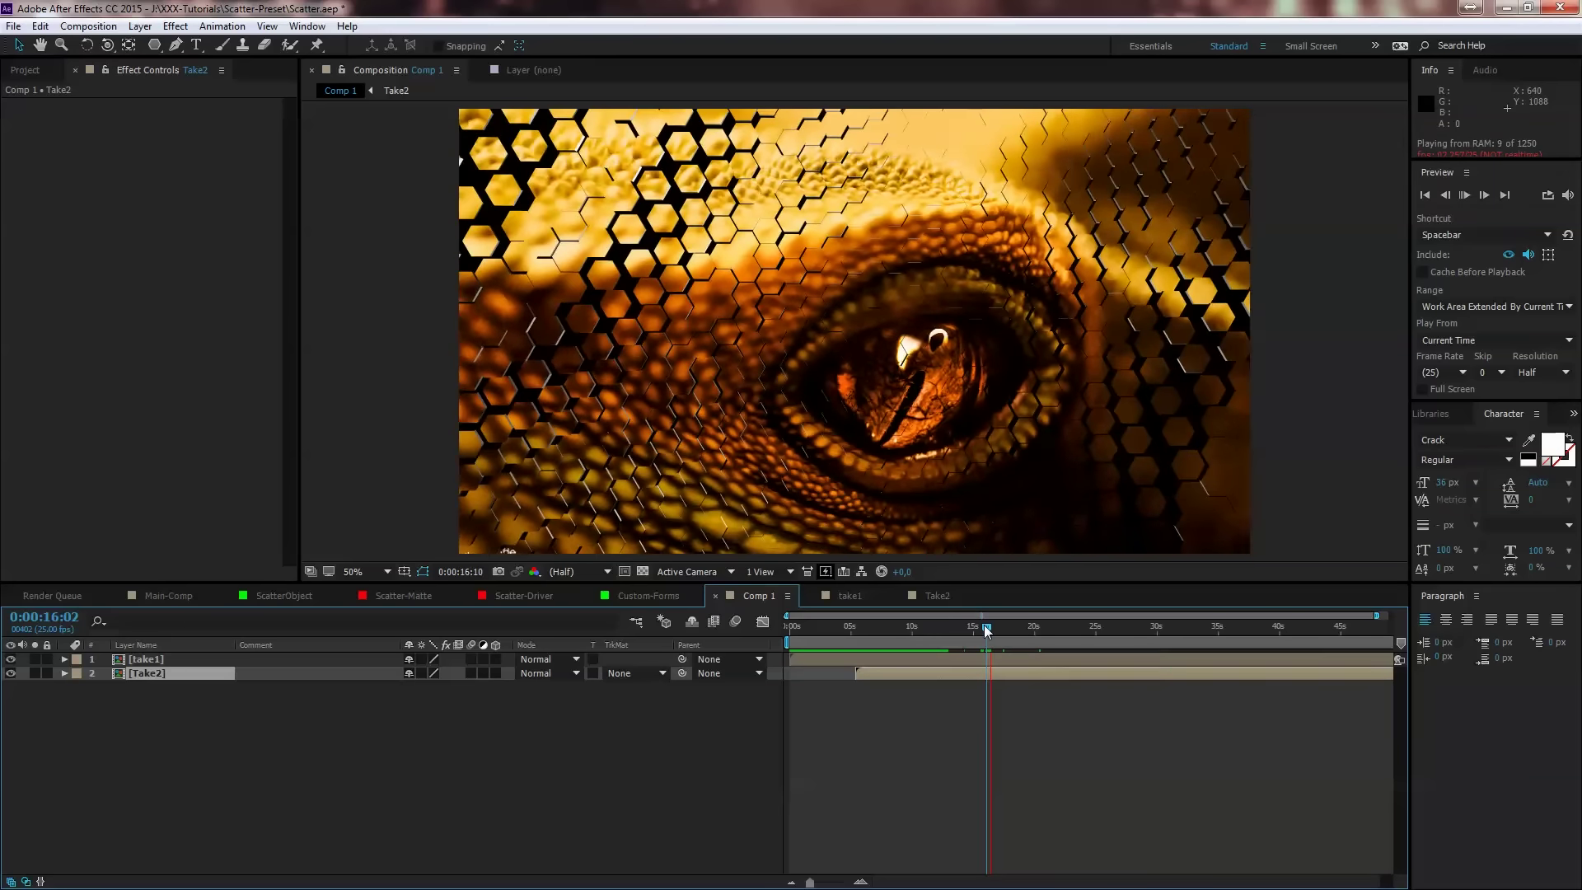
key("space")
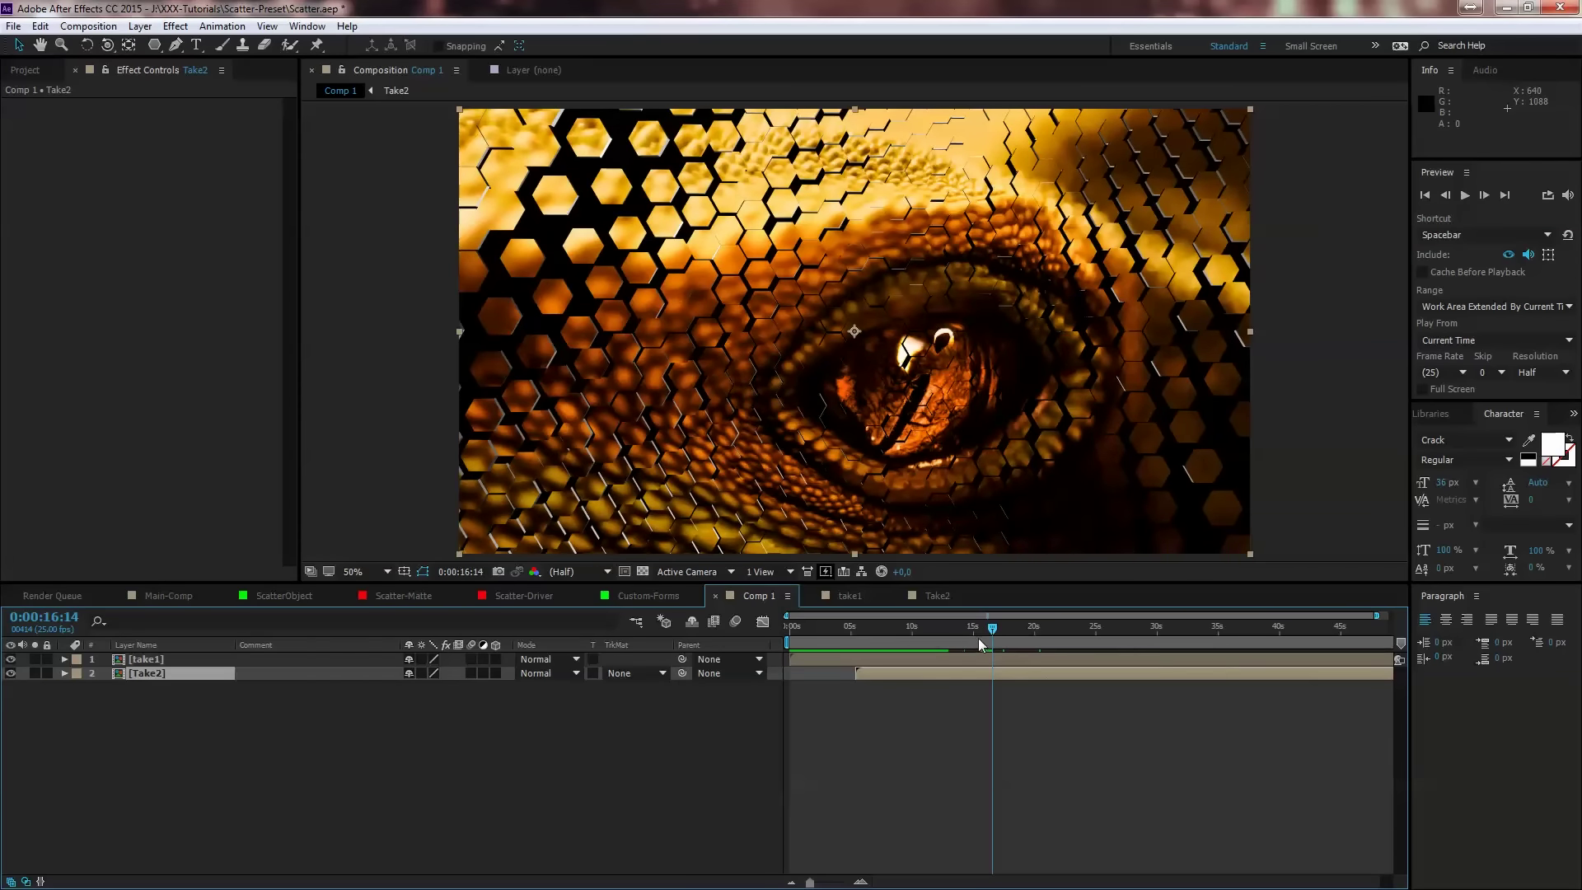
left_click_drag(991, 636, 948, 635)
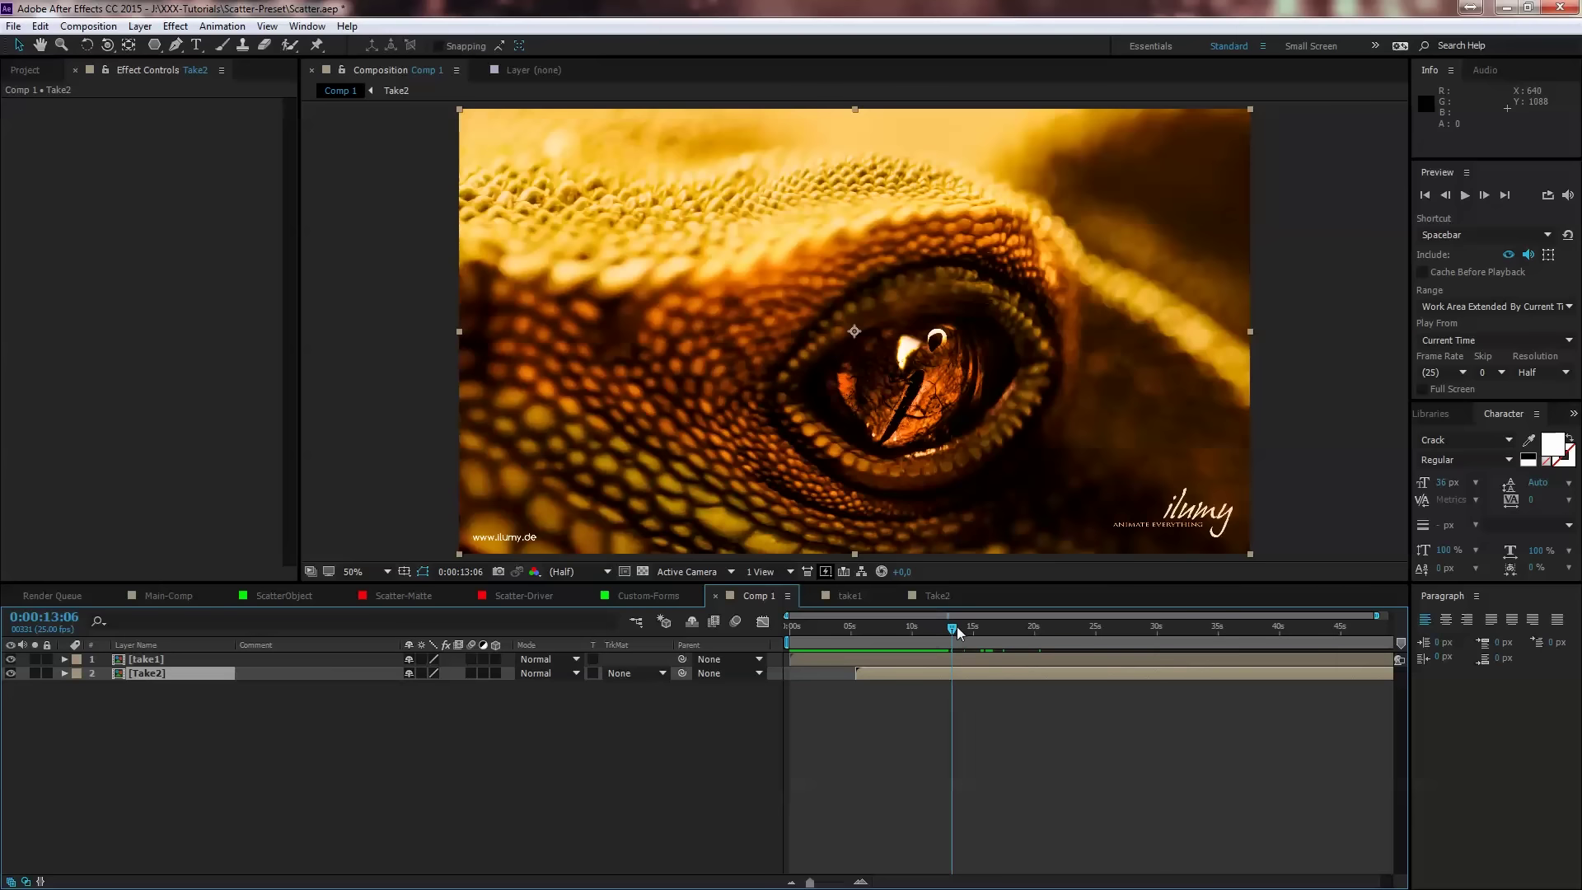
mouse_move(957, 626)
left_mouse_down()
mouse_move(882, 626)
mouse_move(971, 625)
left_mouse_up()
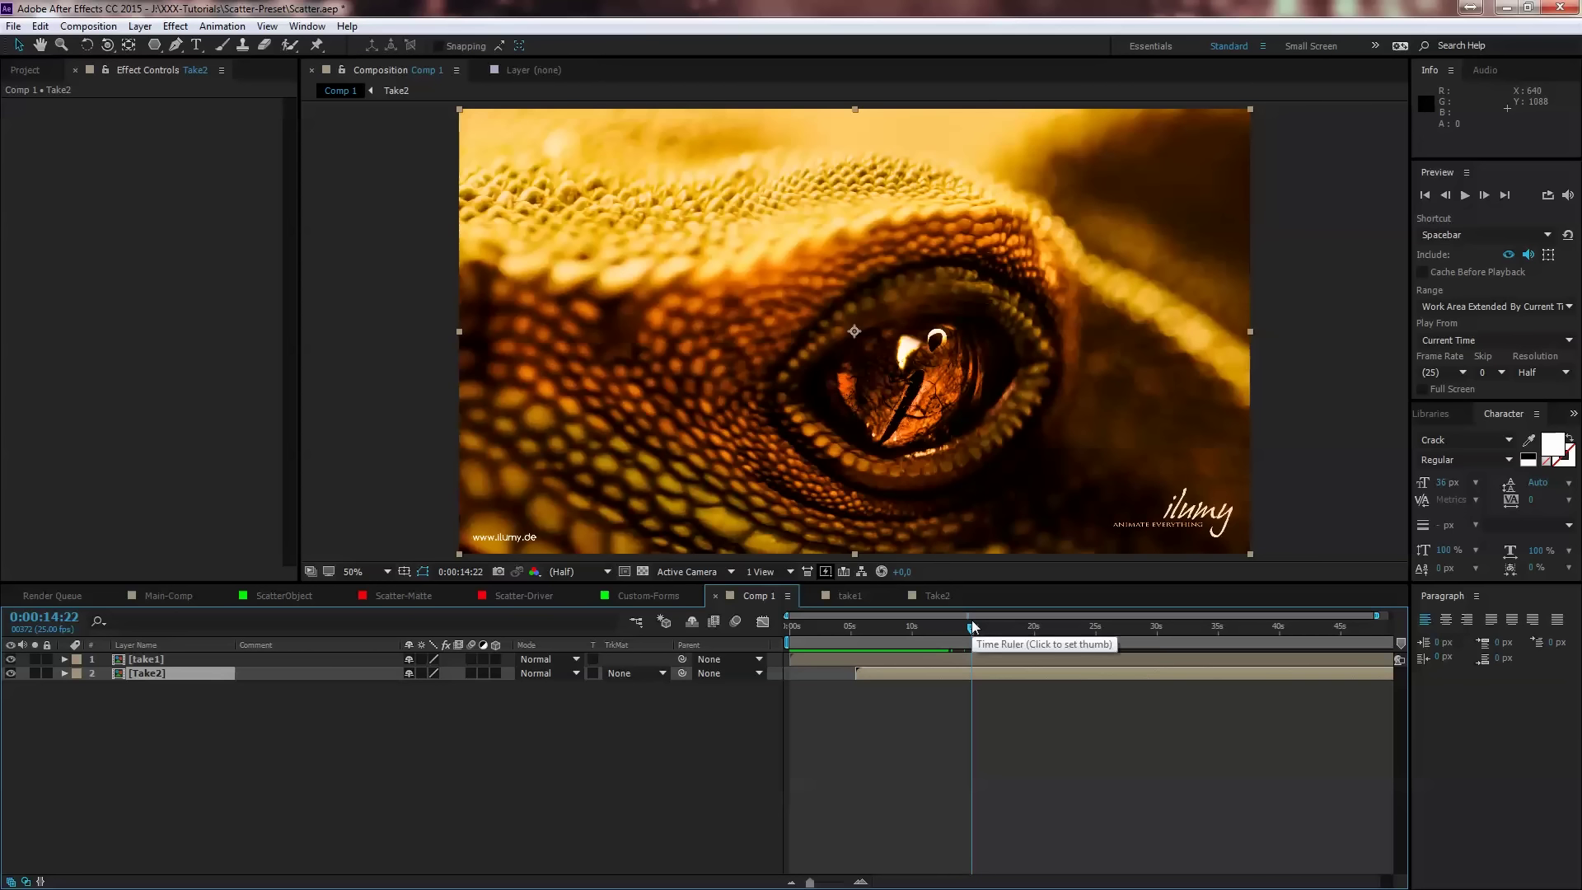
left_click_drag(971, 627, 898, 631)
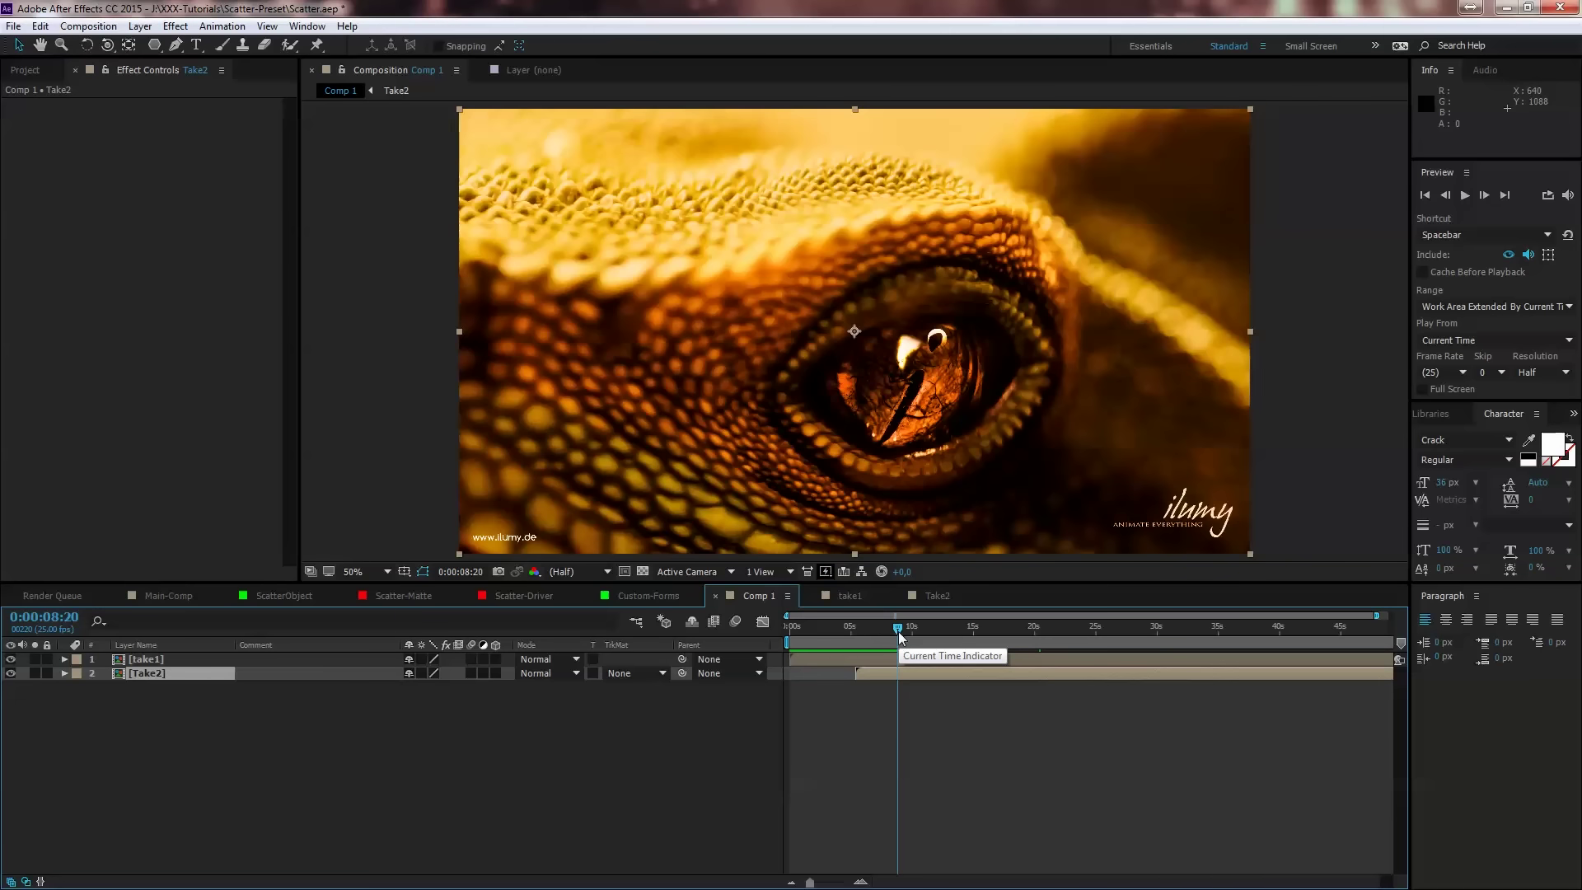